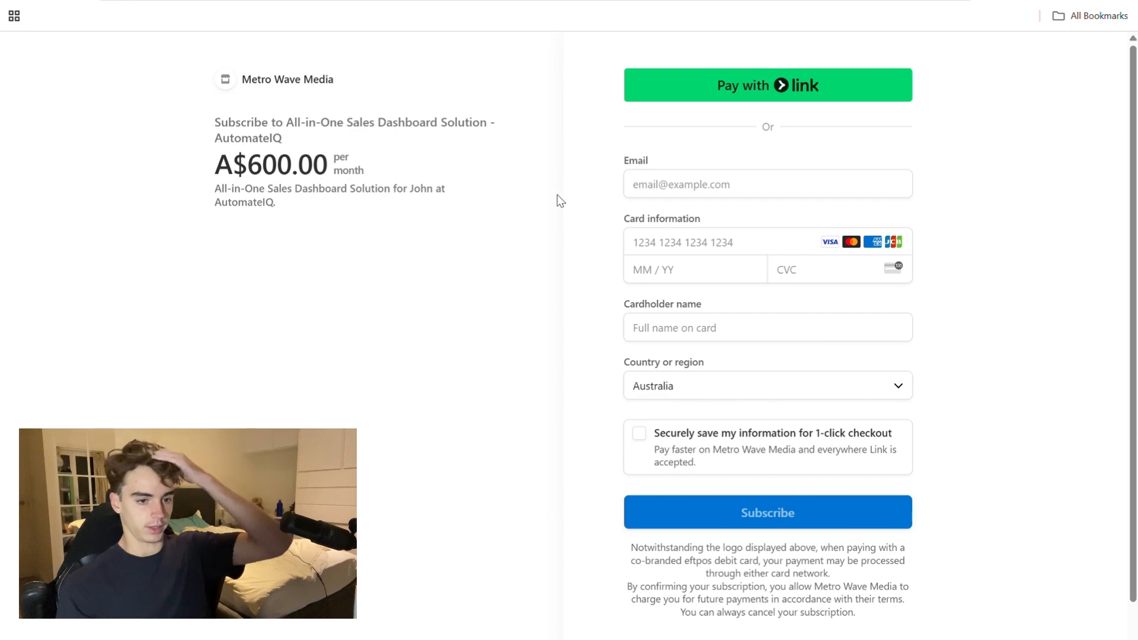
- Examine the subscription checkout page for the sales dashboard solution, including its title, monthly price and payment fields
{"action": "right_click", "coordinate": [696, 184]}
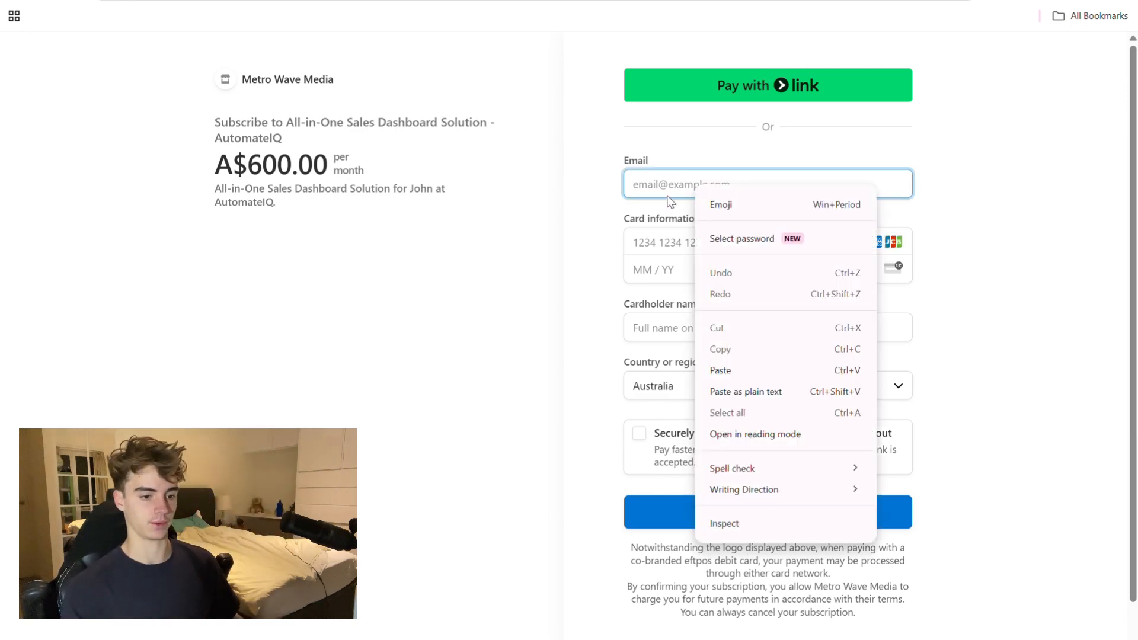
{"action": "left_click", "coordinate": [751, 186]}
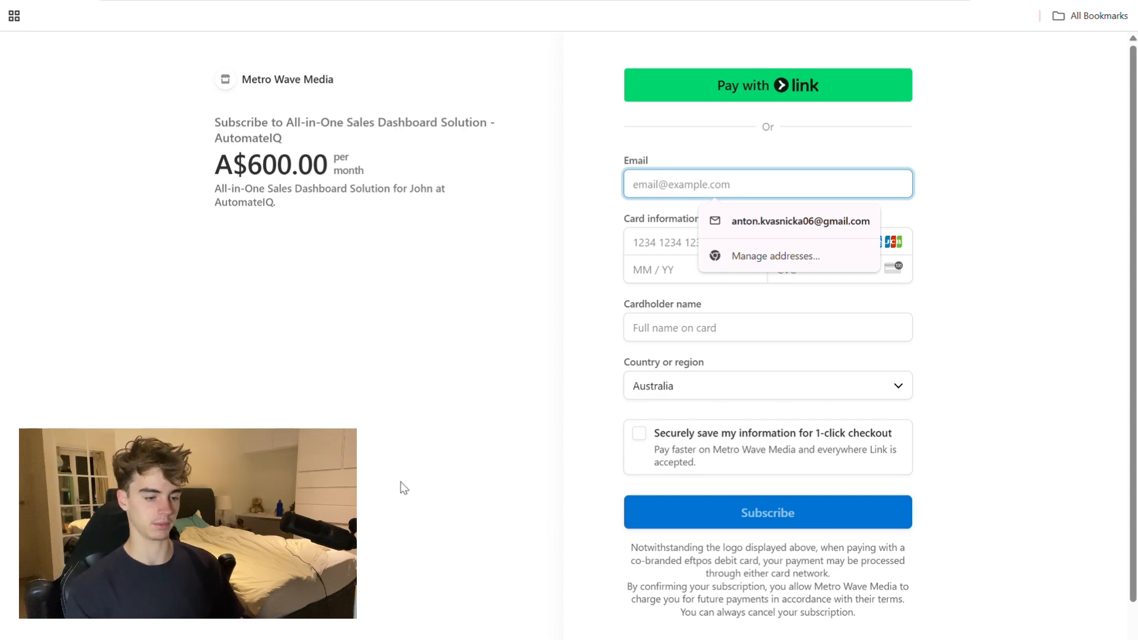
{"action": "scroll", "coordinate": [215, 121], "scroll_direction": "up", "scroll_amount": 2}
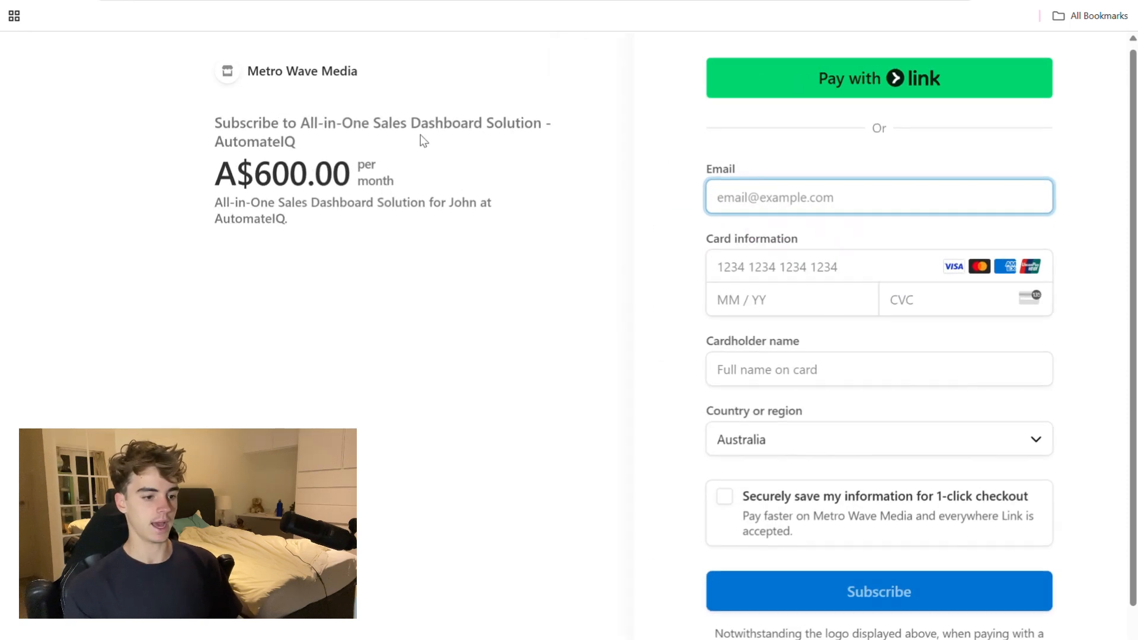
{"action": "left_click", "coordinate": [298, 140]}
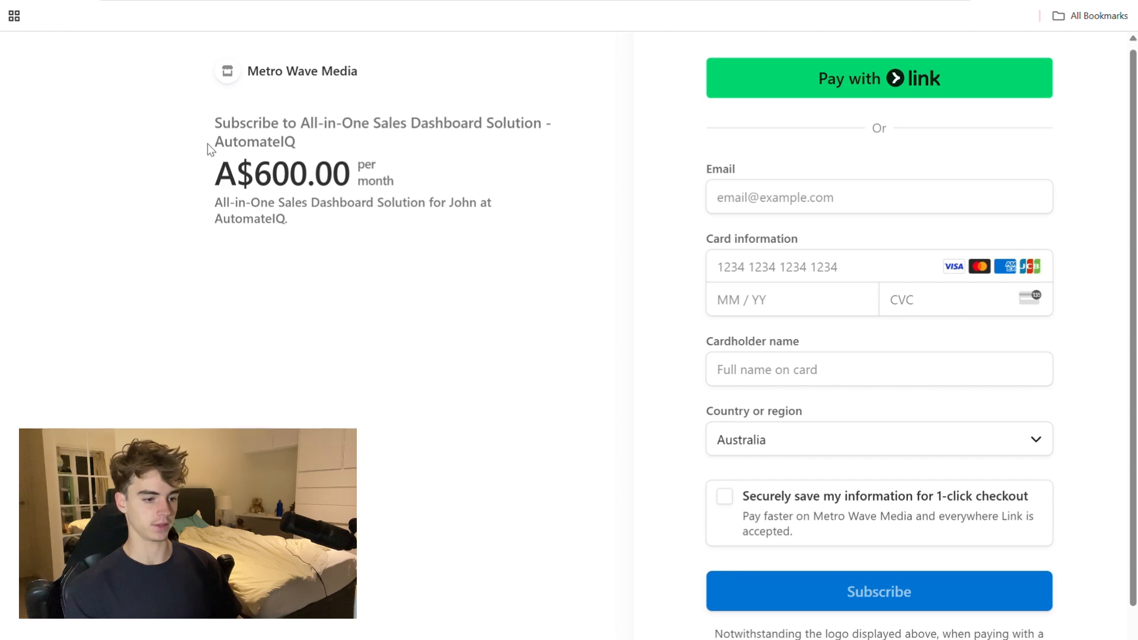
{"action": "left_click_drag", "start_coordinate": [394, 126], "coordinate": [461, 127]}
{"action": "left_click", "coordinate": [270, 127]}
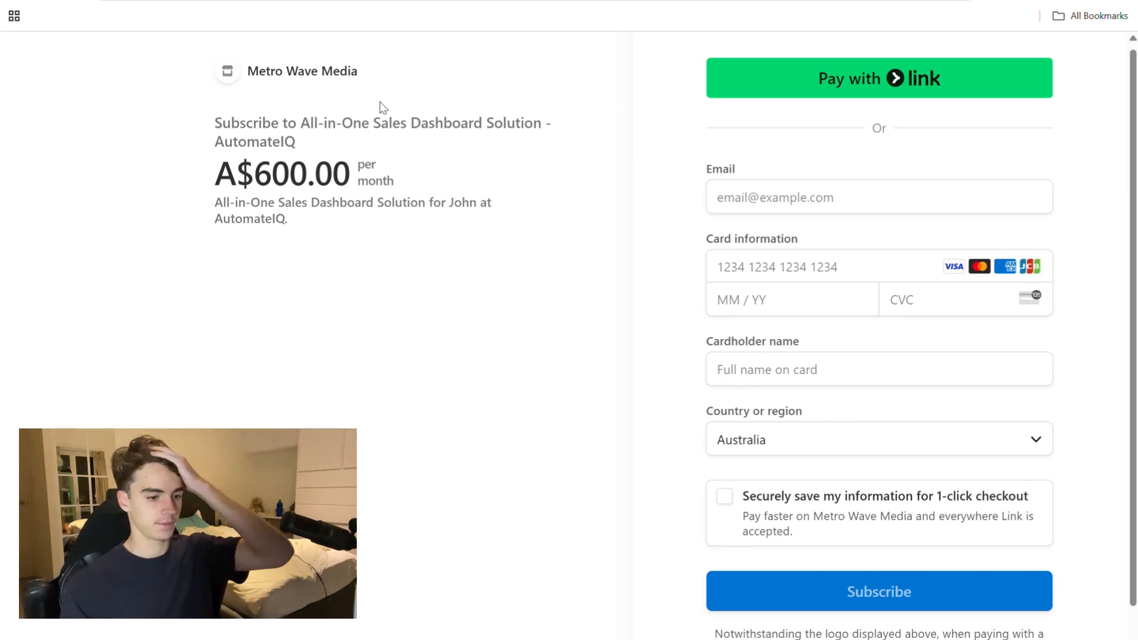
{"action": "left_click_drag", "start_coordinate": [310, 122], "coordinate": [428, 123]}
{"action": "right_click", "coordinate": [429, 121]}
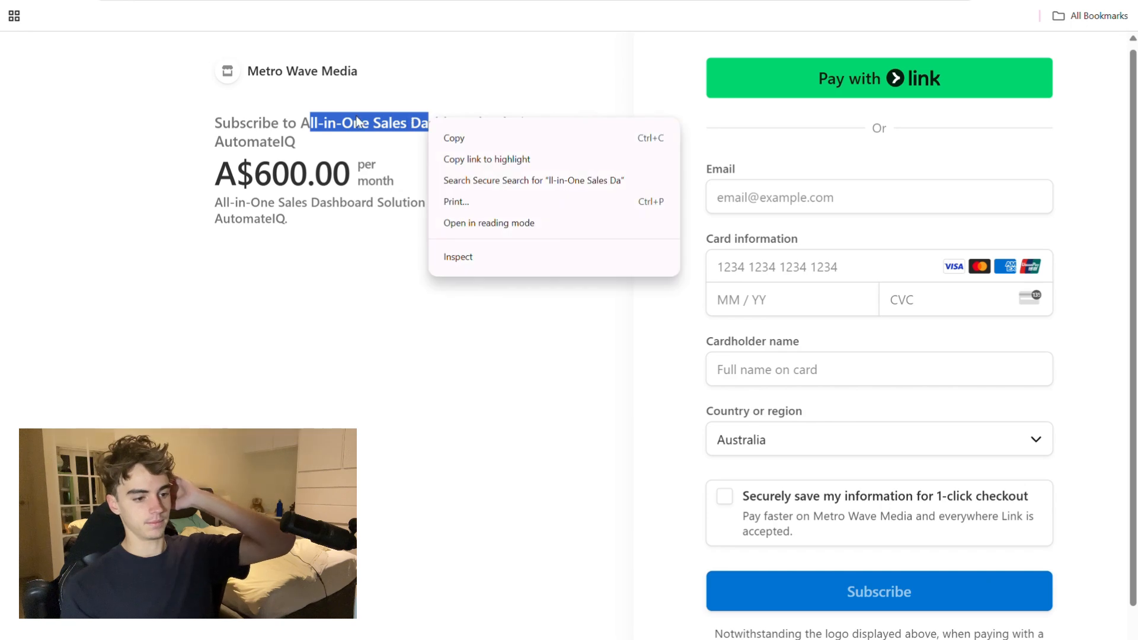
{"action": "key", "text": "Escape"}
{"action": "left_click", "coordinate": [373, 130]}
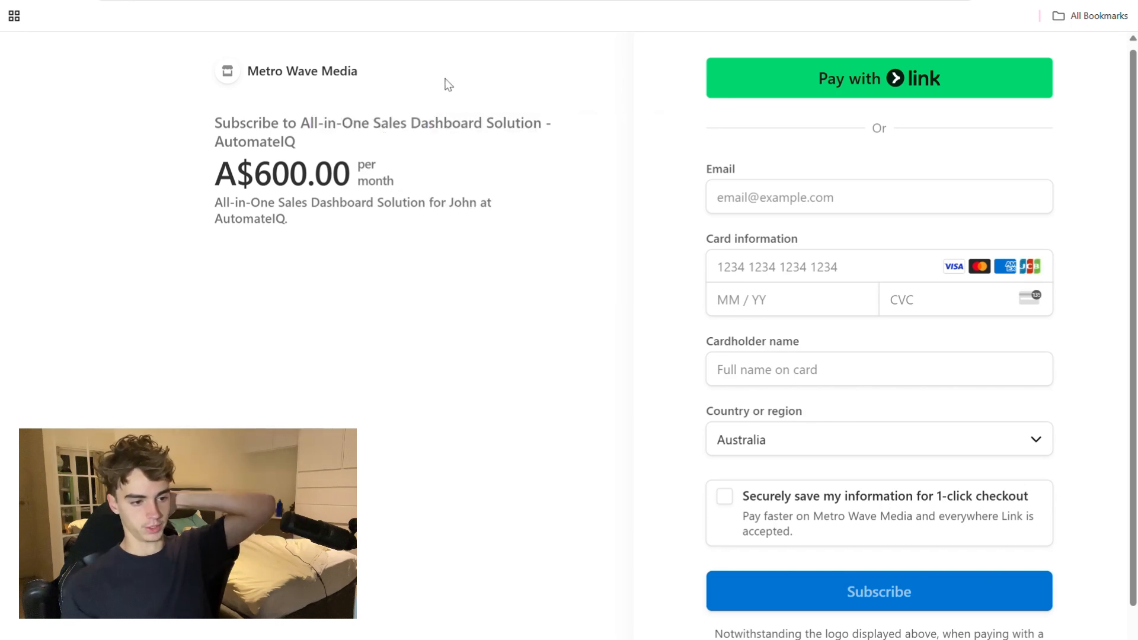
- Switch to the Proposal Generator Trial scenario in Make and look over its whole module chain from the starting webhook
{"action": "left_click", "coordinate": [77, 0]}
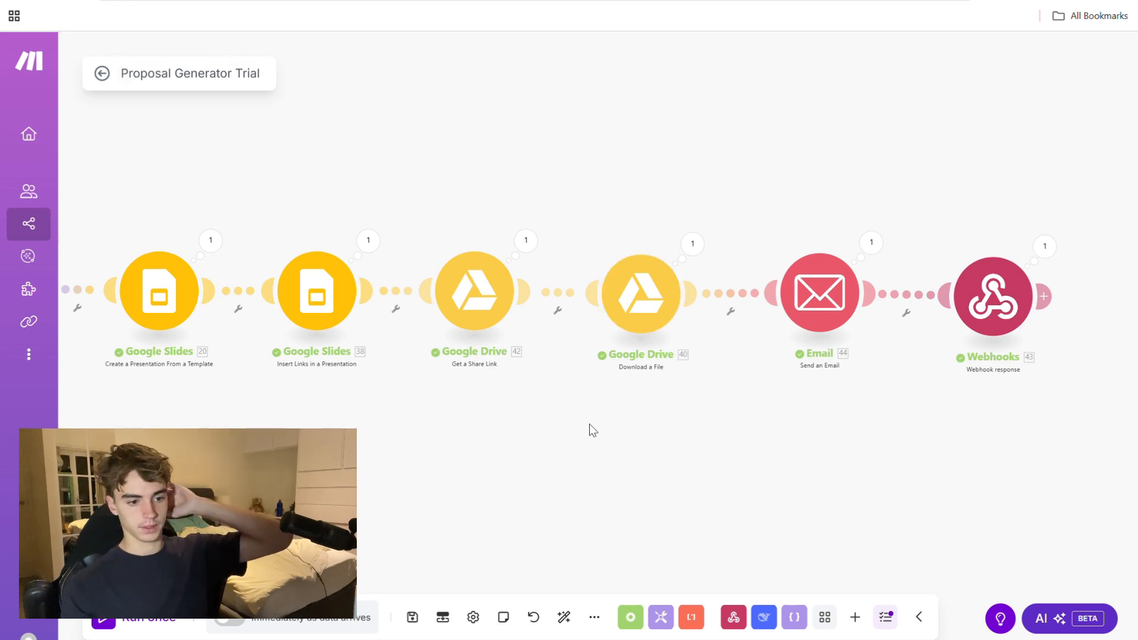
{"action": "scroll", "coordinate": [589, 425], "scroll_direction": "down", "scroll_amount": 1}
{"action": "scroll", "coordinate": [589, 424], "scroll_direction": "down", "scroll_amount": 1}
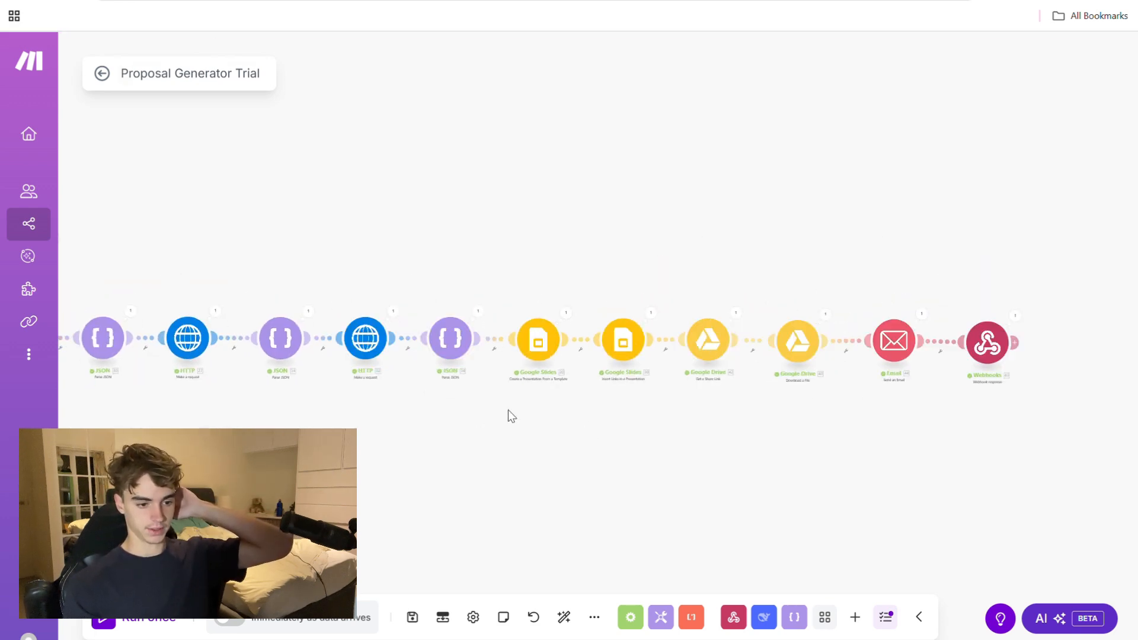
{"action": "scroll", "coordinate": [392, 368], "scroll_direction": "down", "scroll_amount": 3}
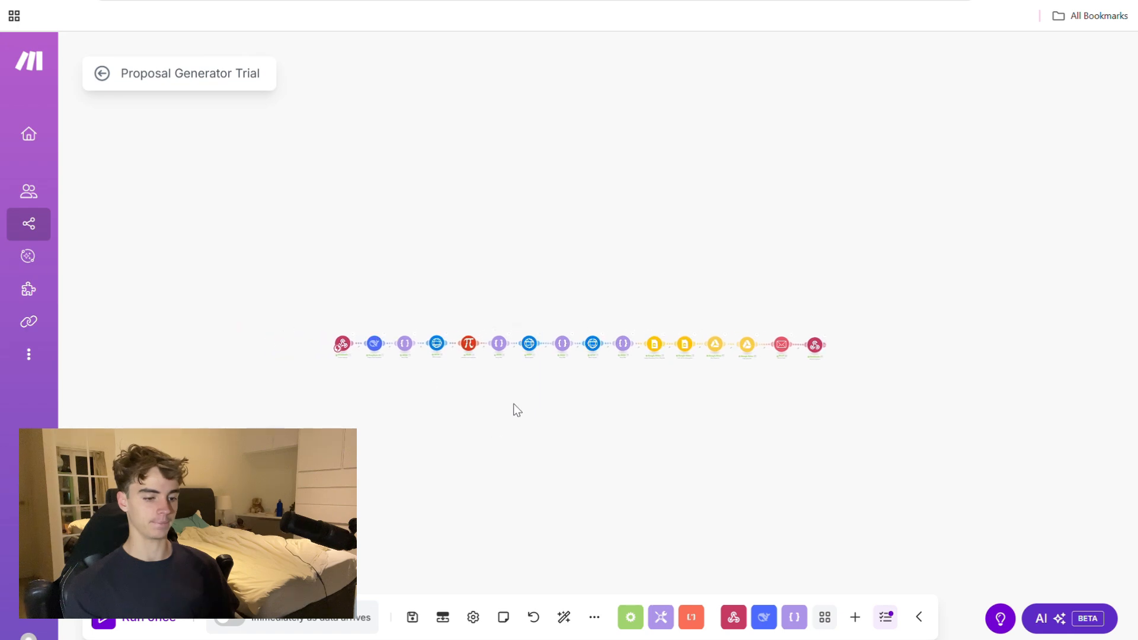
{"action": "scroll", "coordinate": [379, 343], "scroll_direction": "up", "scroll_amount": 5}
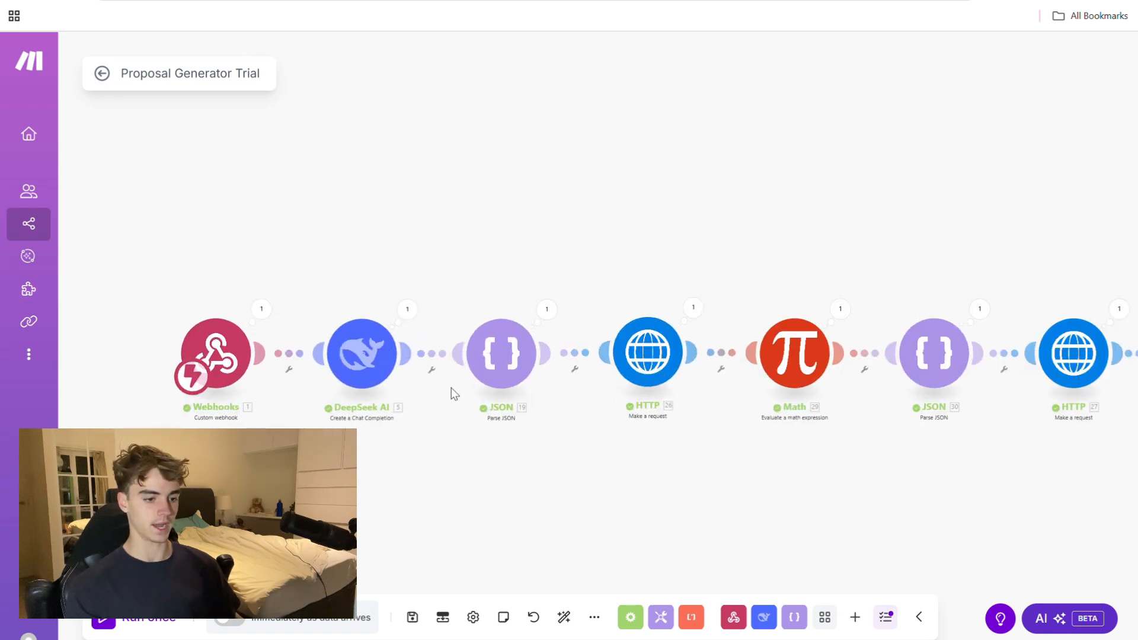
{"action": "left_click_drag", "start_coordinate": [571, 451], "coordinate": [507, 460]}
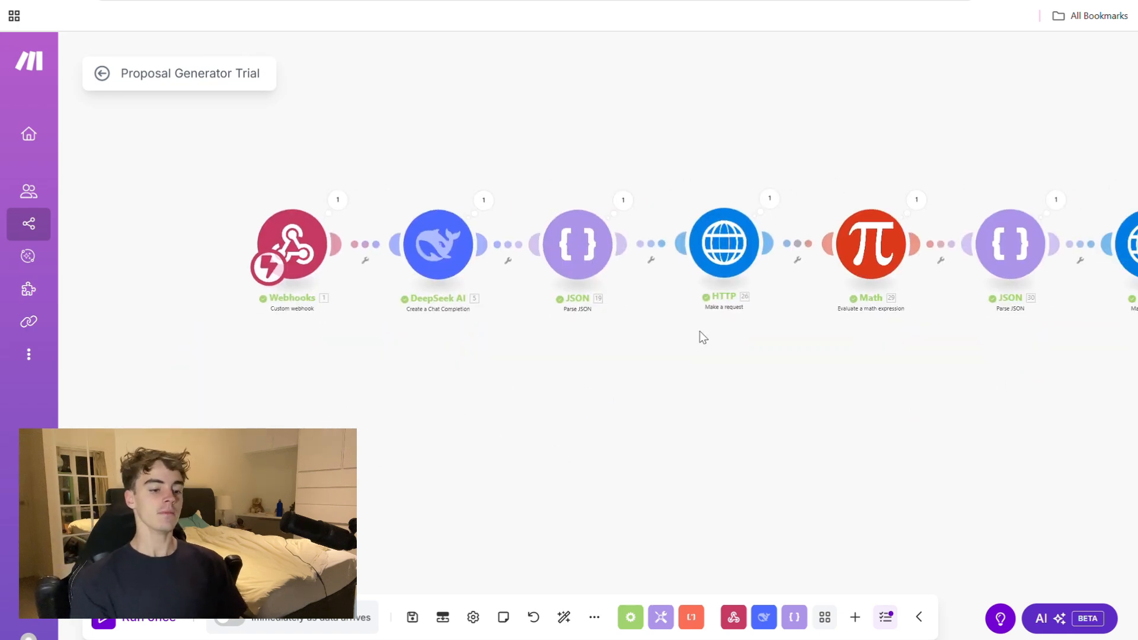
- Inspect the custom webhook module, then view the New Proposal form in SmartSendr that feeds it
{"action": "left_click", "coordinate": [308, 261]}
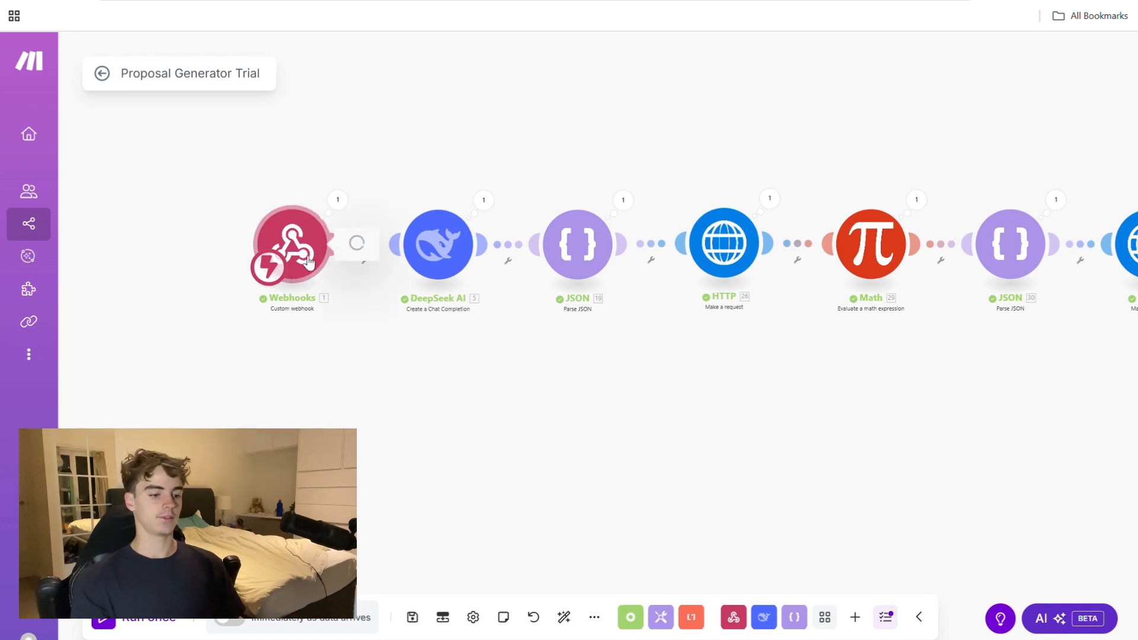
{"action": "left_click", "coordinate": [286, 369]}
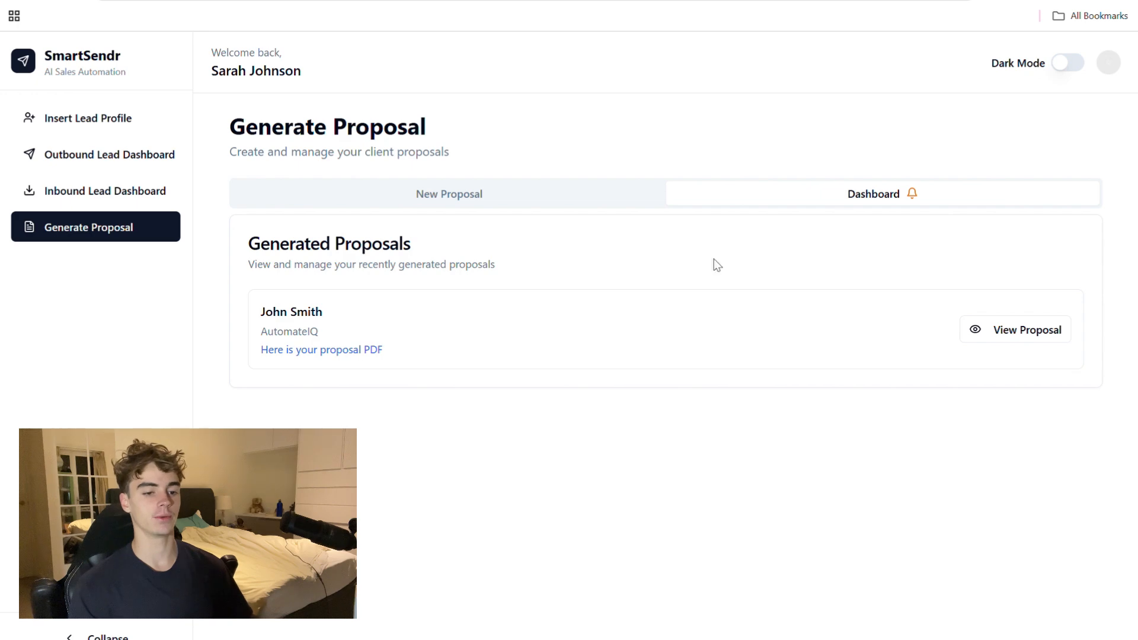
{"action": "left_click", "coordinate": [441, 197]}
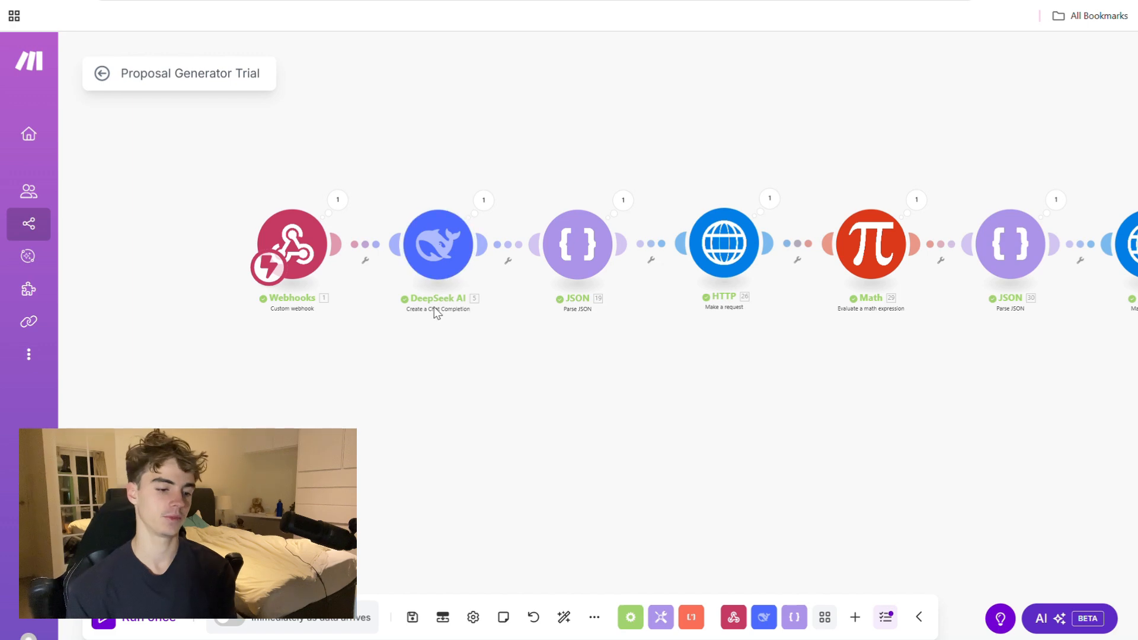
- Open the DeepSeek AI chat completion module in the Make scenario and read its system message
{"action": "scroll", "coordinate": [489, 341], "scroll_direction": "up", "scroll_amount": 5}
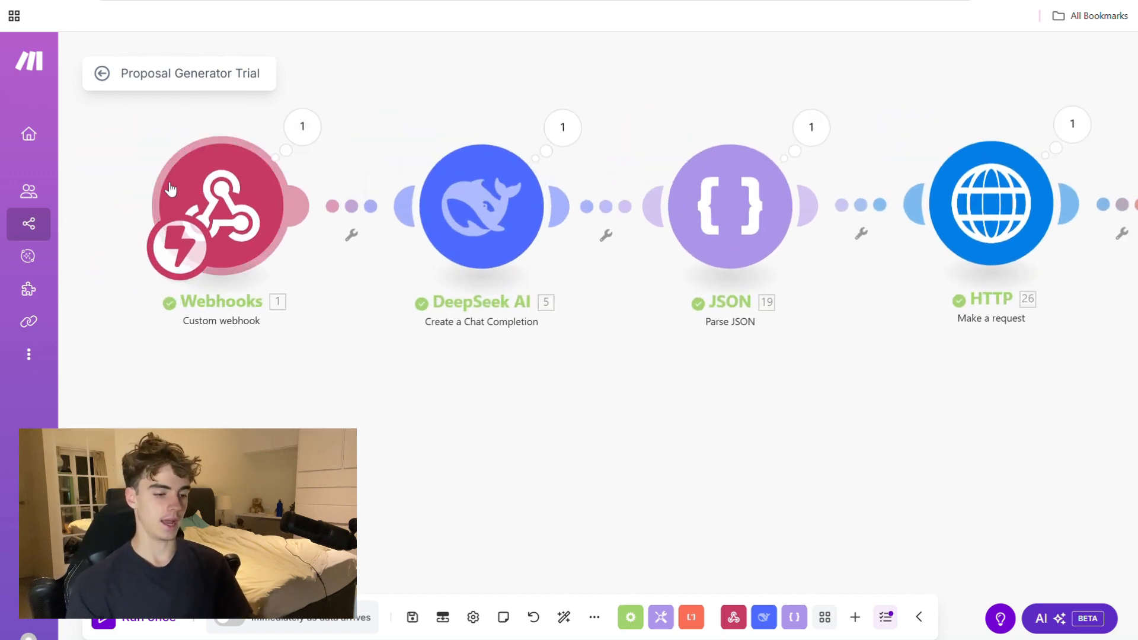
{"action": "left_click", "coordinate": [516, 240]}
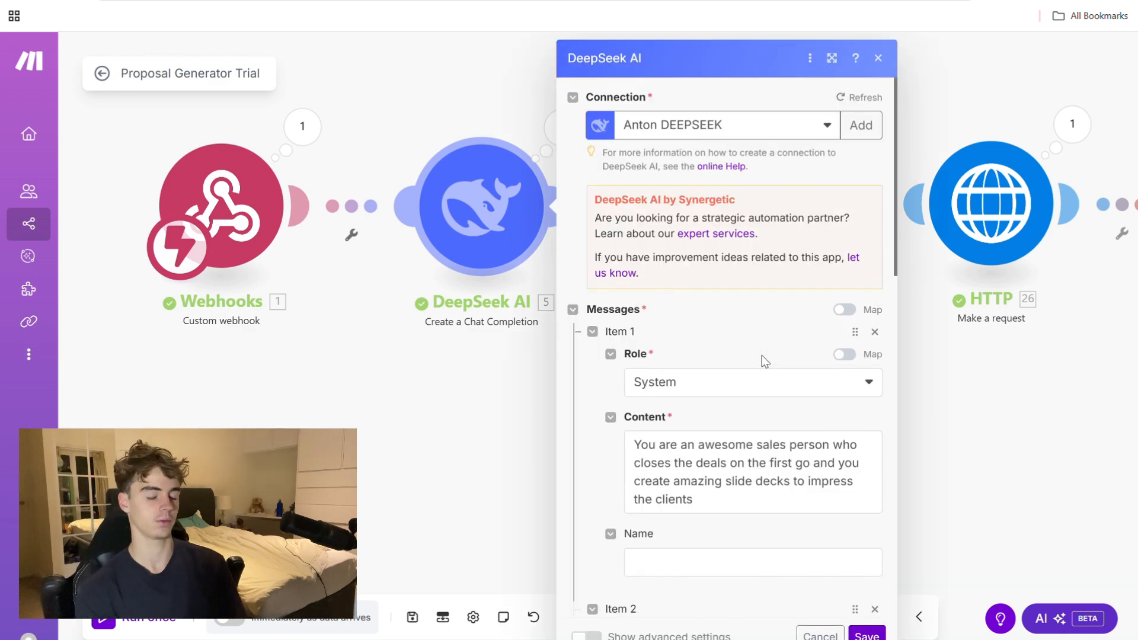
{"action": "scroll", "coordinate": [723, 403], "scroll_direction": "down", "scroll_amount": 1}
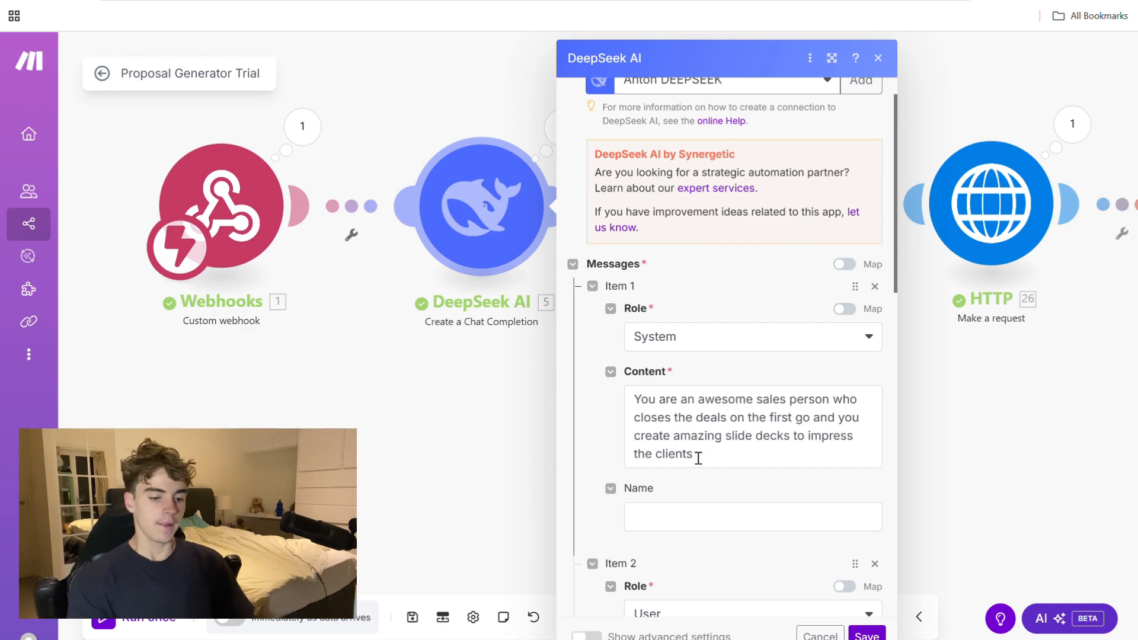
{"action": "scroll", "coordinate": [694, 457], "scroll_direction": "down", "scroll_amount": 1}
{"action": "scroll", "coordinate": [729, 453], "scroll_direction": "down", "scroll_amount": 1}
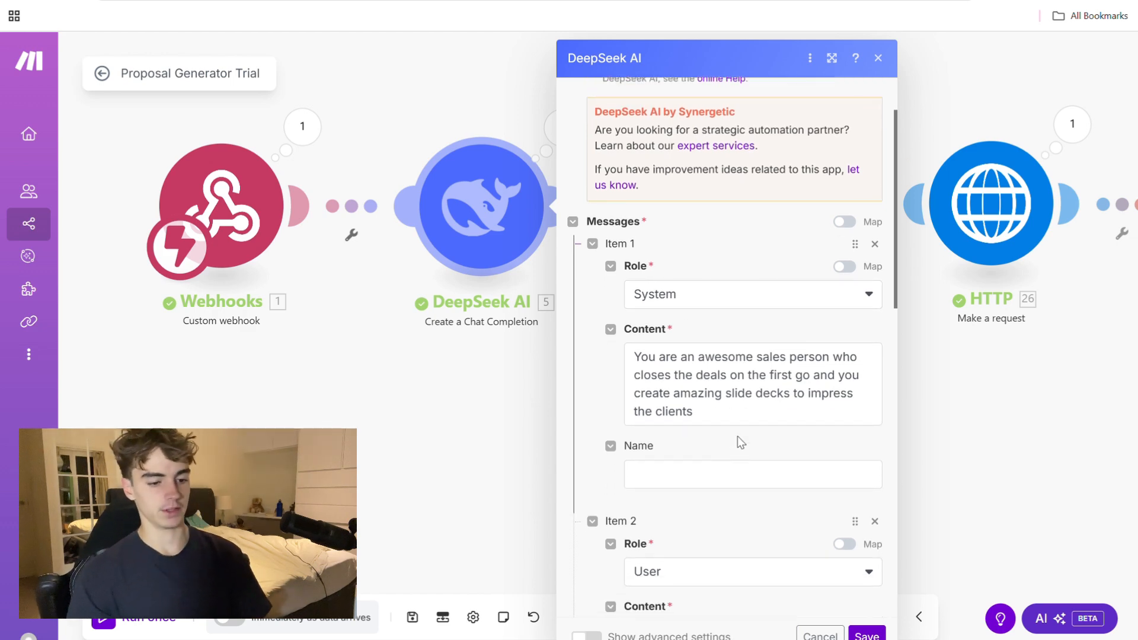
{"action": "scroll", "coordinate": [688, 427], "scroll_direction": "down", "scroll_amount": 1}
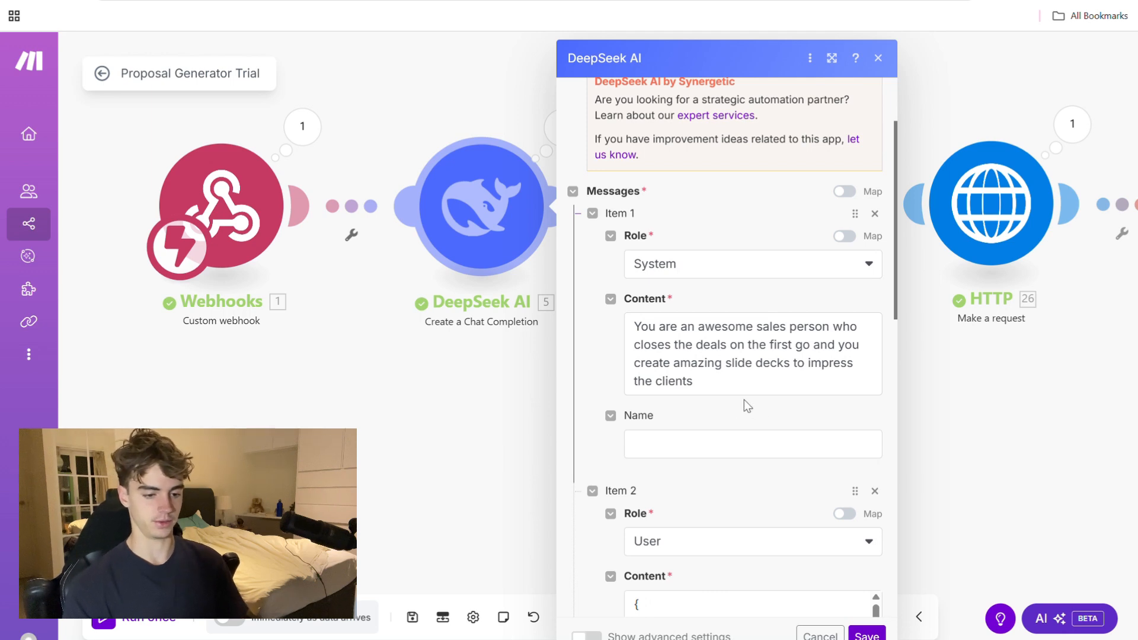
- Read the user message prompt in the DeepSeek AI module, including the required JSON keys and mapped webhook fields
{"action": "scroll", "coordinate": [744, 400], "scroll_direction": "down", "scroll_amount": 8}
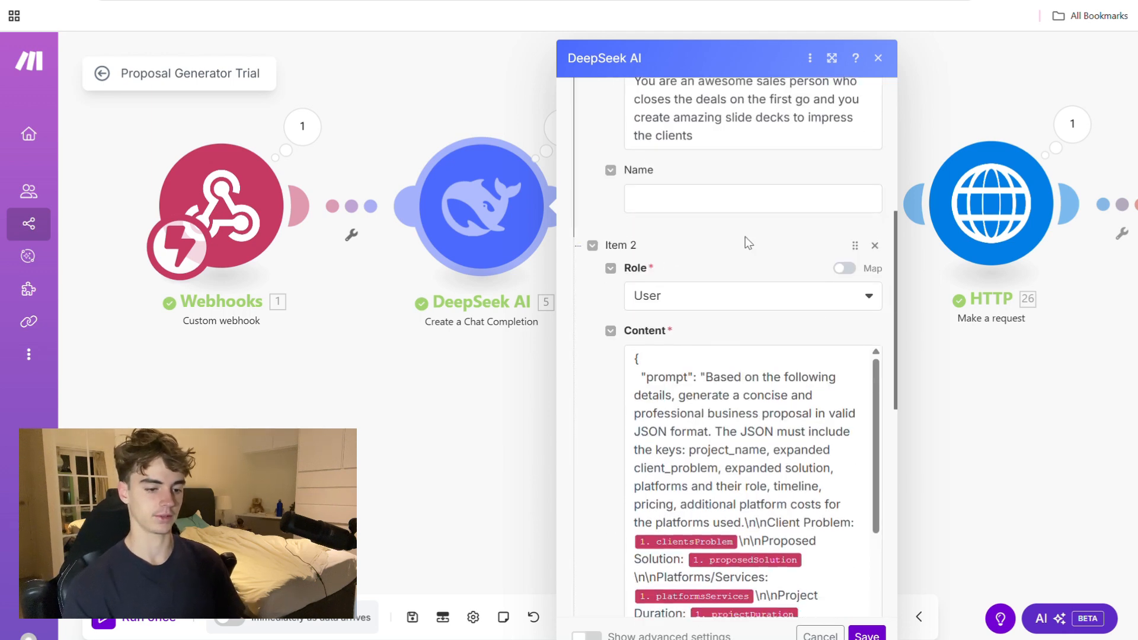
{"action": "scroll", "coordinate": [747, 372], "scroll_direction": "down", "scroll_amount": 3}
{"action": "scroll", "coordinate": [747, 372], "scroll_direction": "up", "scroll_amount": 3}
{"action": "scroll", "coordinate": [791, 359], "scroll_direction": "down", "scroll_amount": 5}
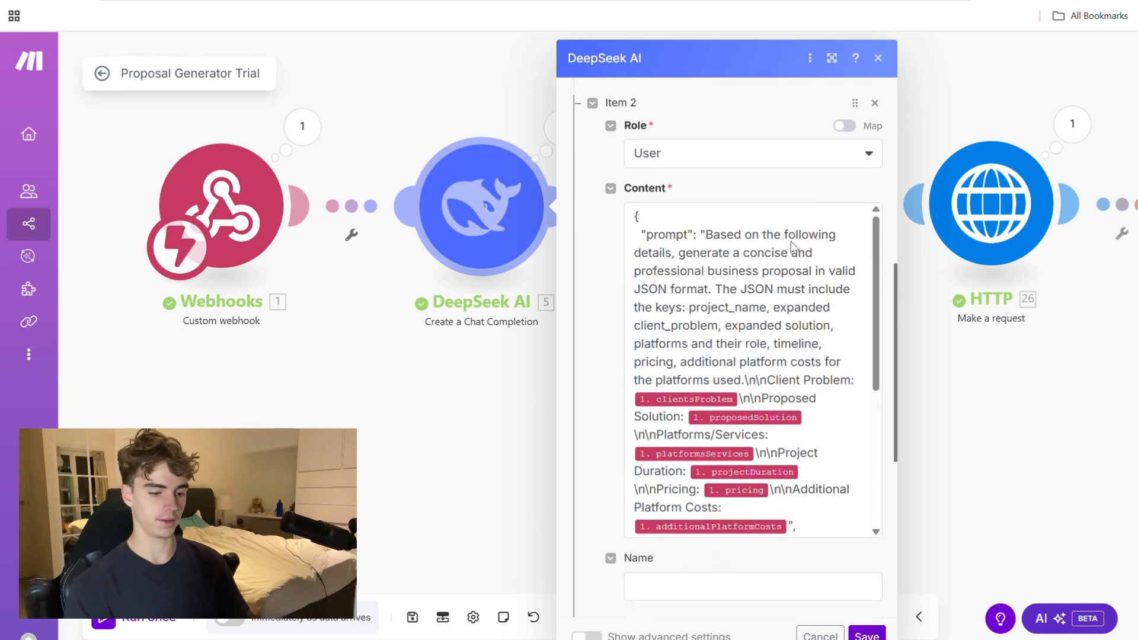
{"action": "scroll", "coordinate": [792, 245], "scroll_direction": "down", "scroll_amount": 2}
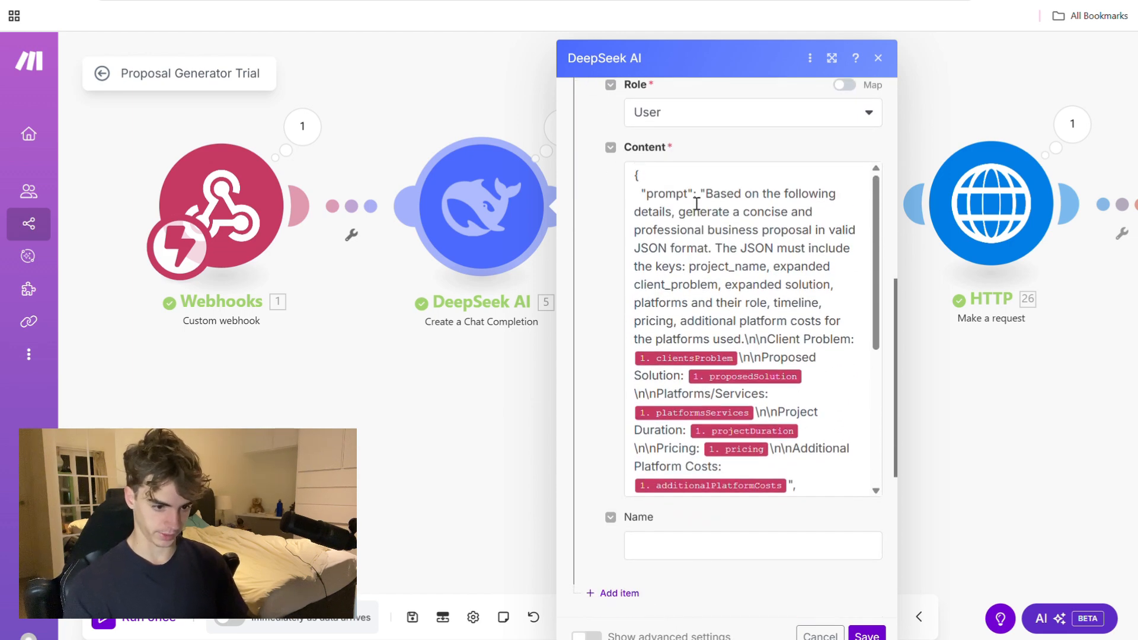
{"action": "scroll", "coordinate": [728, 194], "scroll_direction": "up", "scroll_amount": 1}
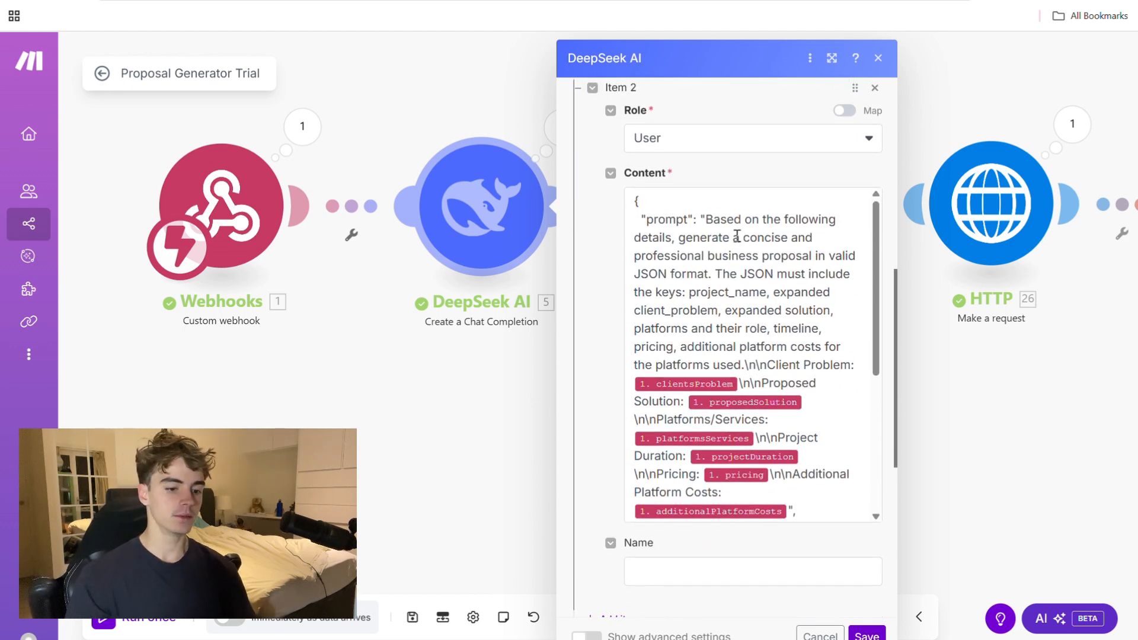
{"action": "scroll", "coordinate": [701, 277], "scroll_direction": "down", "scroll_amount": 1}
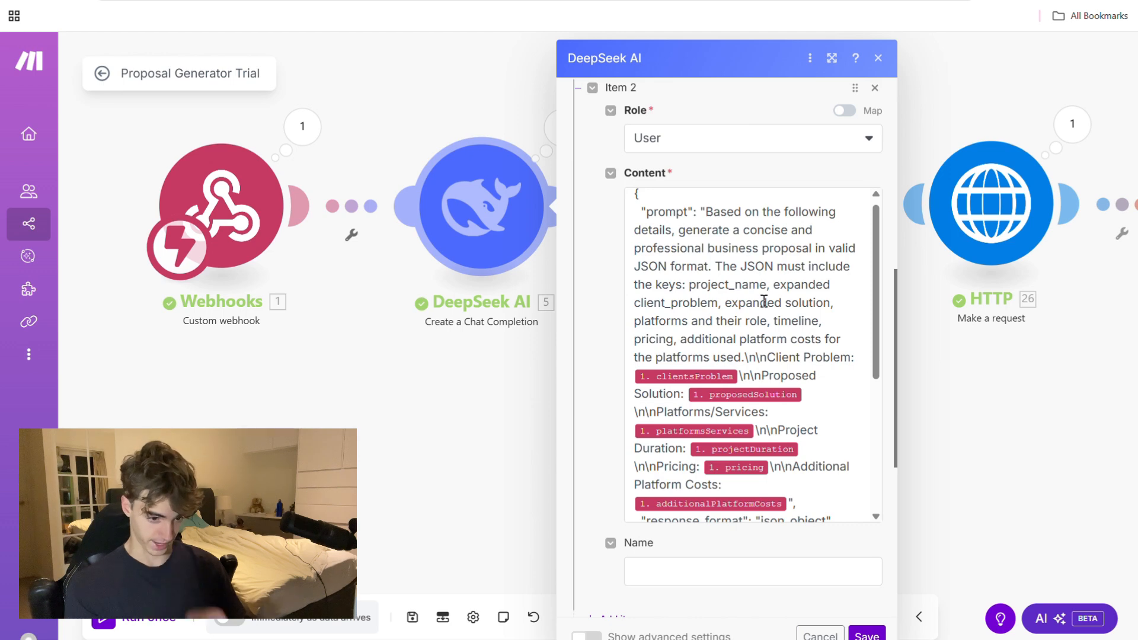
{"action": "scroll", "coordinate": [764, 301], "scroll_direction": "down", "scroll_amount": 1}
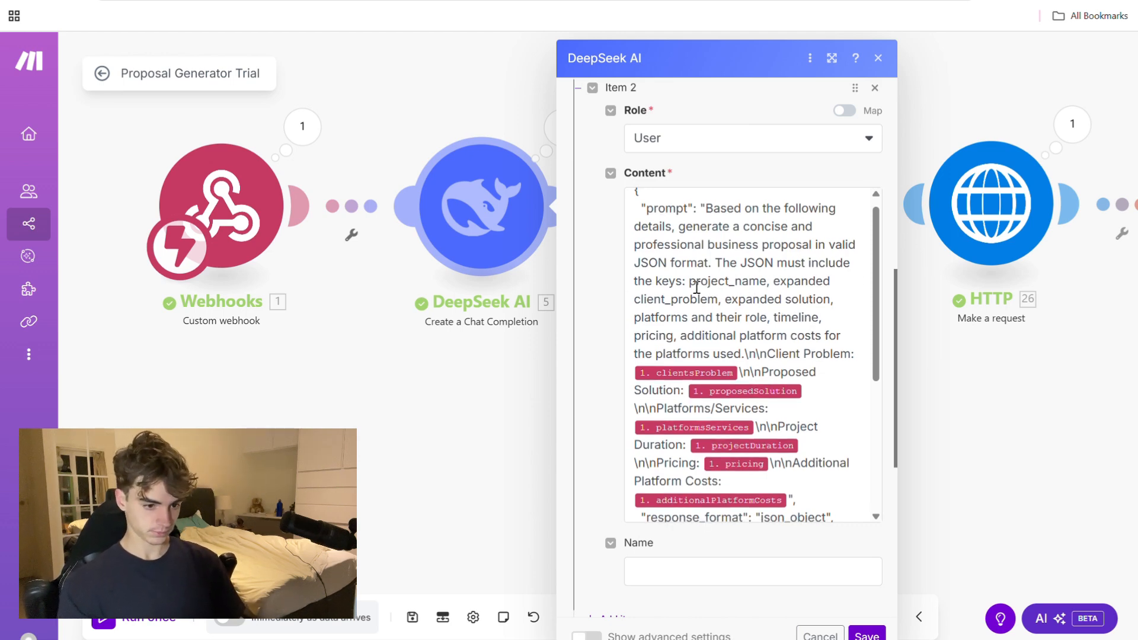
{"action": "scroll", "coordinate": [682, 283], "scroll_direction": "down", "scroll_amount": 1}
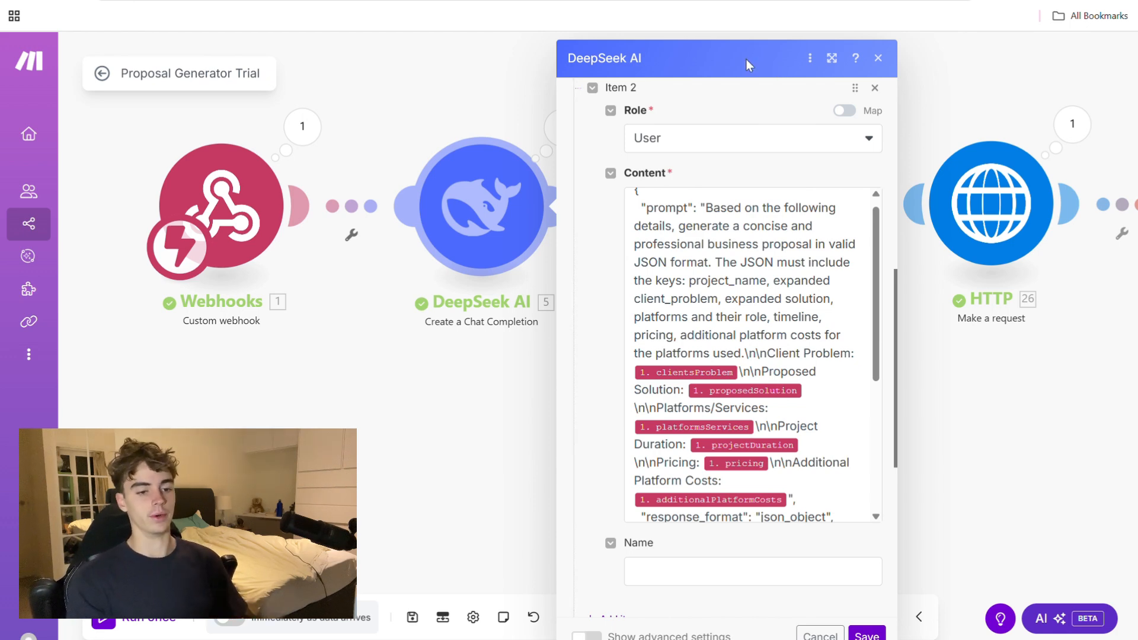
- Read the end of the user prompt, covering its response parameters and the IMPORTANT output formatting rules
{"action": "scroll", "coordinate": [714, 430], "scroll_direction": "down", "scroll_amount": 2}
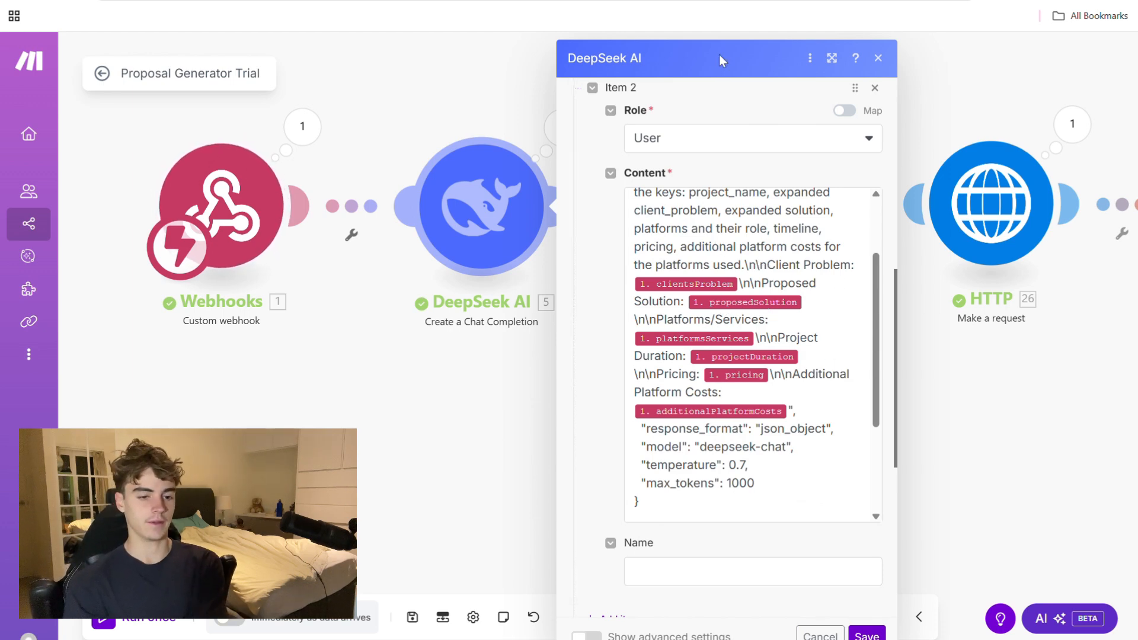
{"action": "scroll", "coordinate": [802, 356], "scroll_direction": "down", "scroll_amount": 1}
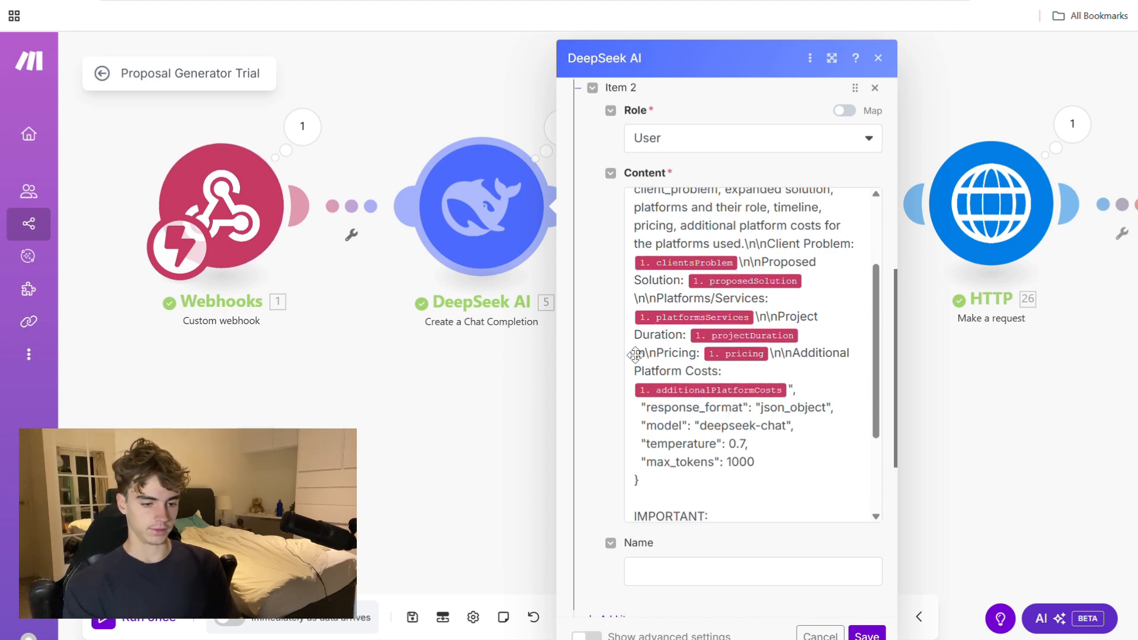
{"action": "scroll", "coordinate": [717, 405], "scroll_direction": "down", "scroll_amount": 5}
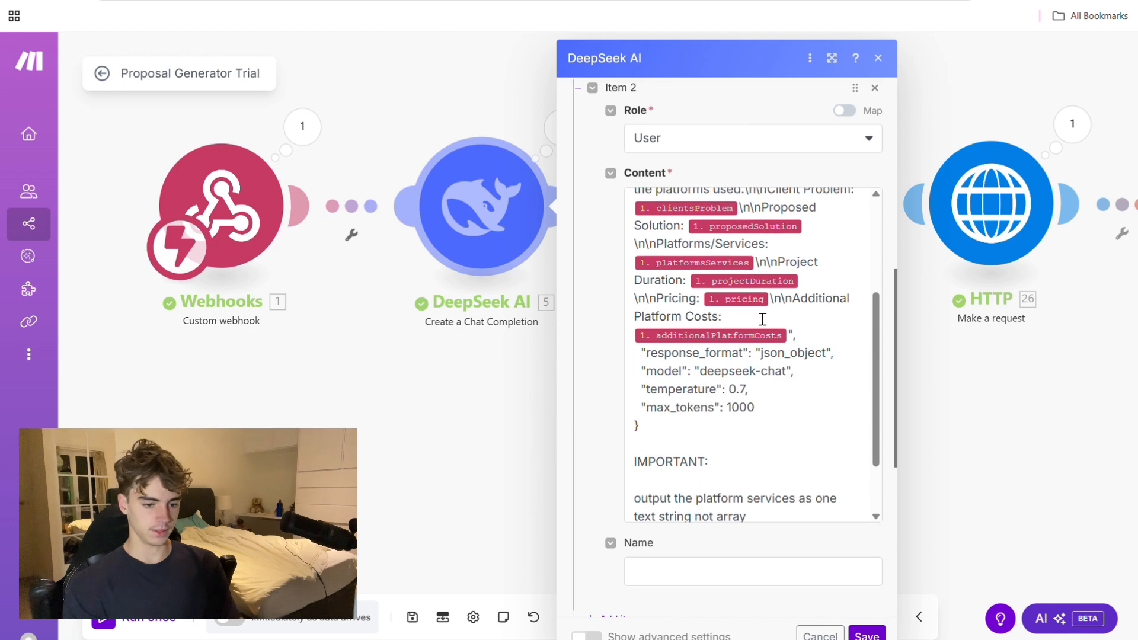
{"action": "scroll", "coordinate": [770, 435], "scroll_direction": "down", "scroll_amount": 1}
{"action": "scroll", "coordinate": [771, 437], "scroll_direction": "up", "scroll_amount": 5}
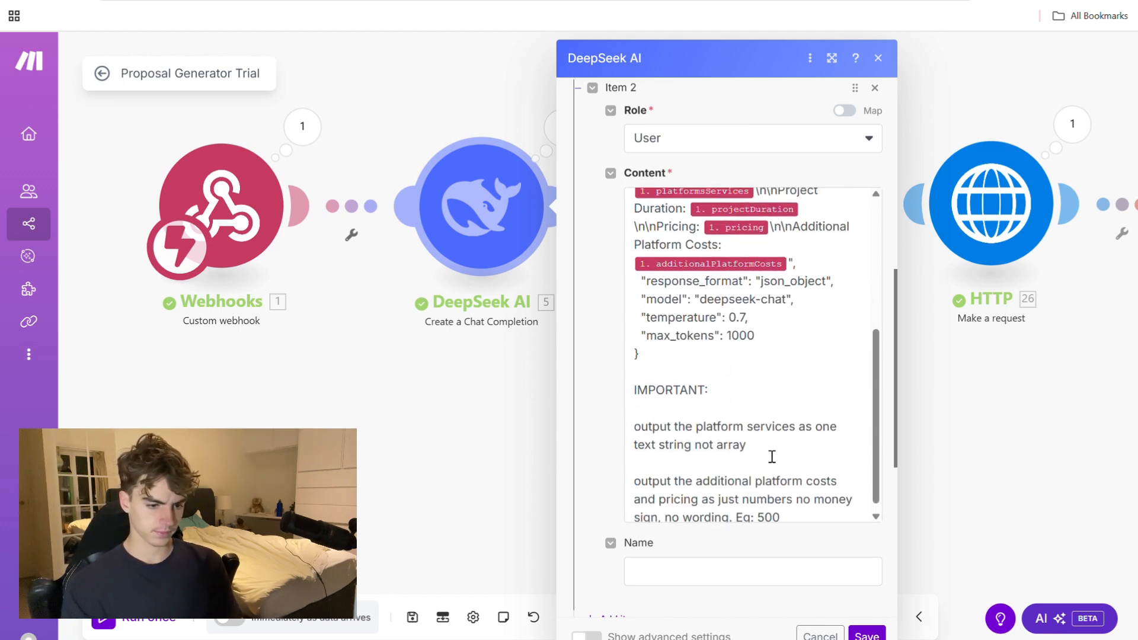
{"action": "scroll", "coordinate": [772, 457], "scroll_direction": "down", "scroll_amount": 5}
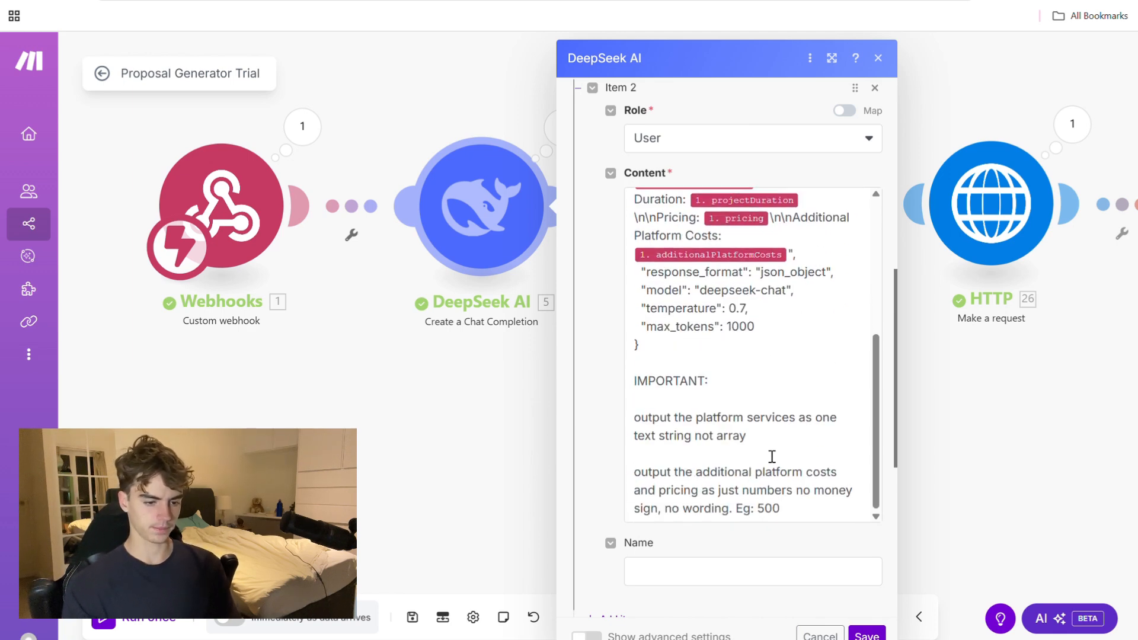
- Review the DeepSeek AI module's model, token limit, temperature and response format, and save the module
{"action": "scroll", "coordinate": [611, 385], "scroll_direction": "down", "scroll_amount": 1}
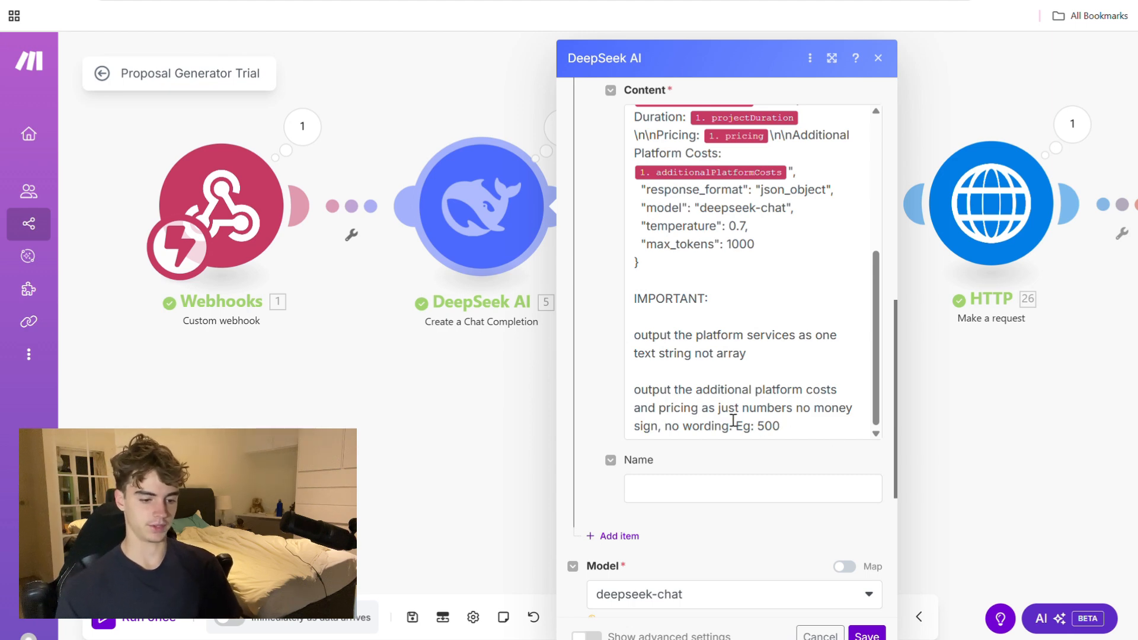
{"action": "scroll", "coordinate": [763, 472], "scroll_direction": "down", "scroll_amount": 7}
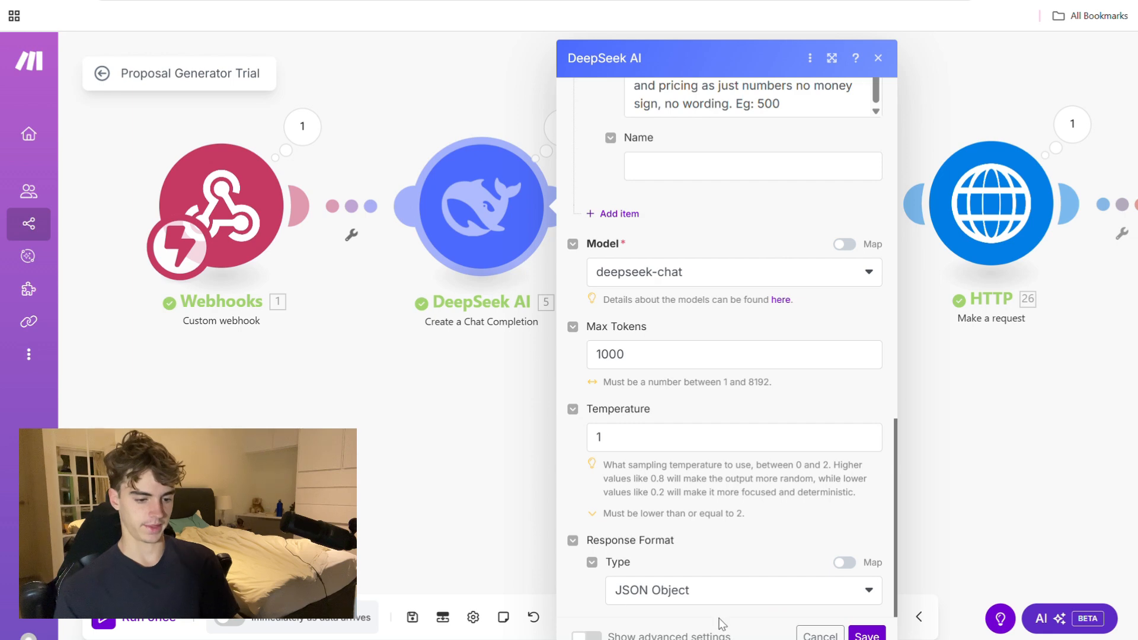
{"action": "left_click", "coordinate": [866, 635]}
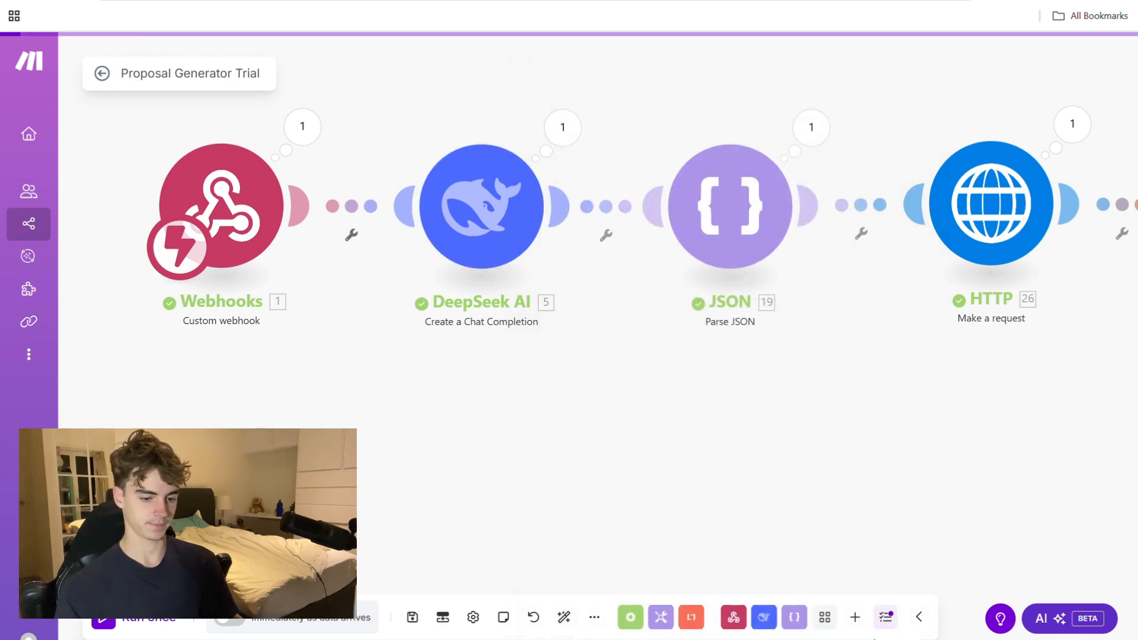
- Review the first Parse JSON module's data structure and mapped JSON string, inspect the sample-data structure generator, and leave without changes
{"action": "left_click", "coordinate": [750, 155]}
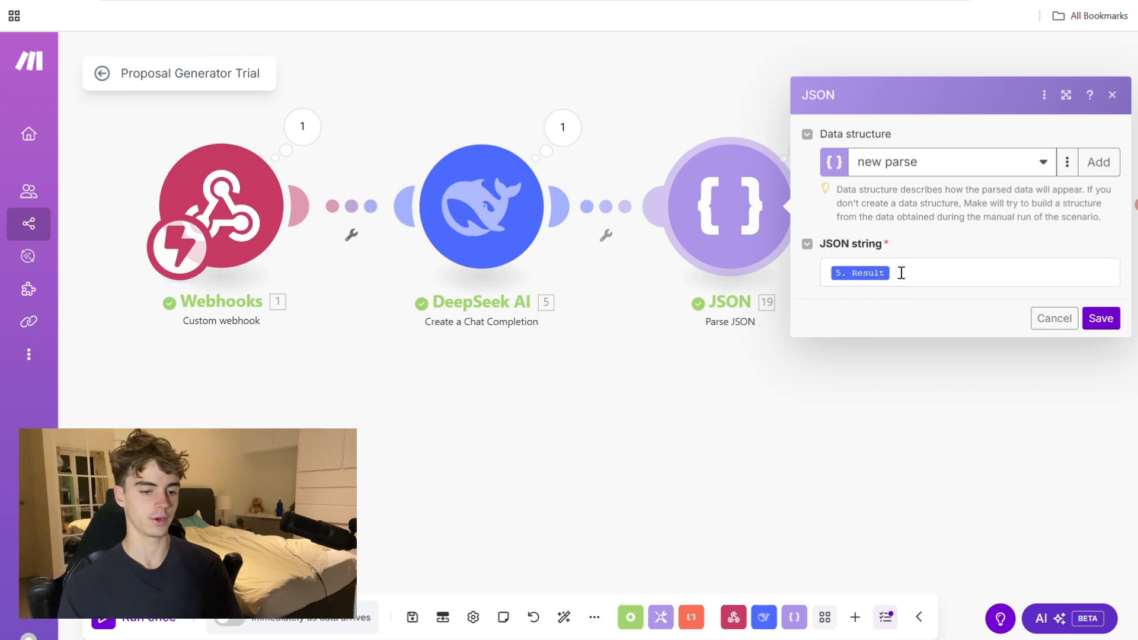
{"action": "left_click", "coordinate": [1098, 162]}
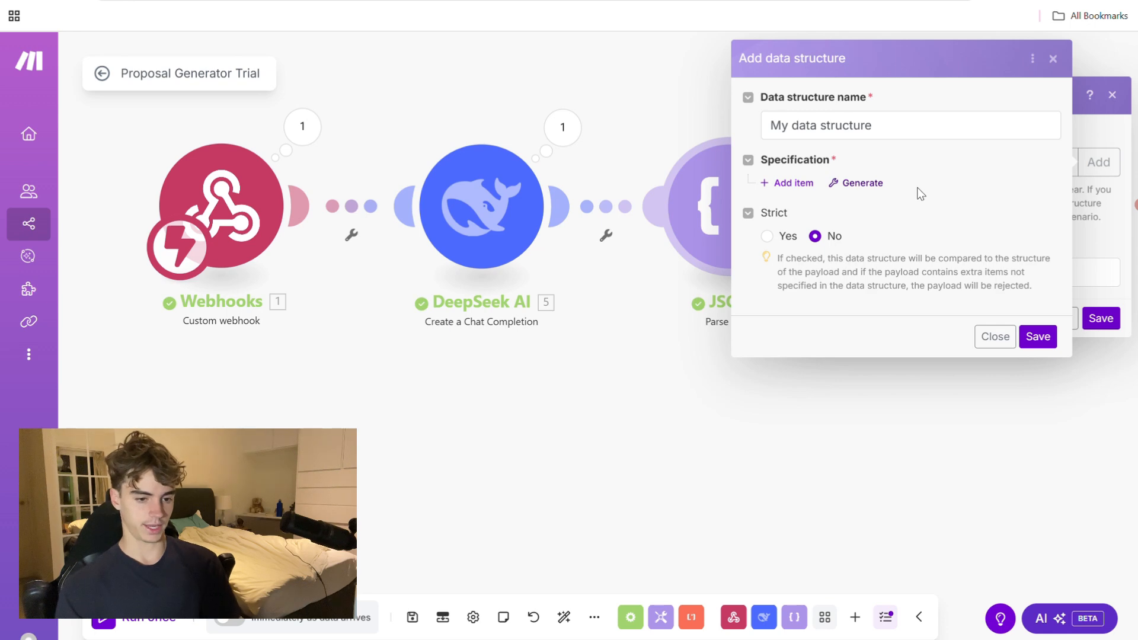
{"action": "left_click", "coordinate": [862, 184]}
{"action": "left_click", "coordinate": [569, 201]}
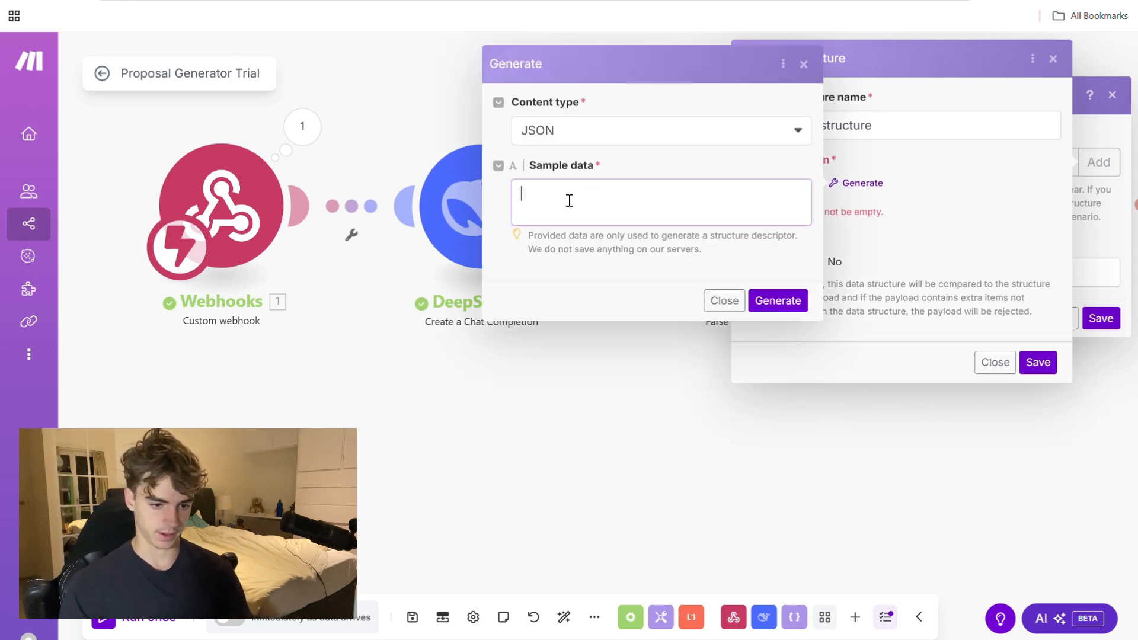
{"action": "left_click", "coordinate": [724, 301]}
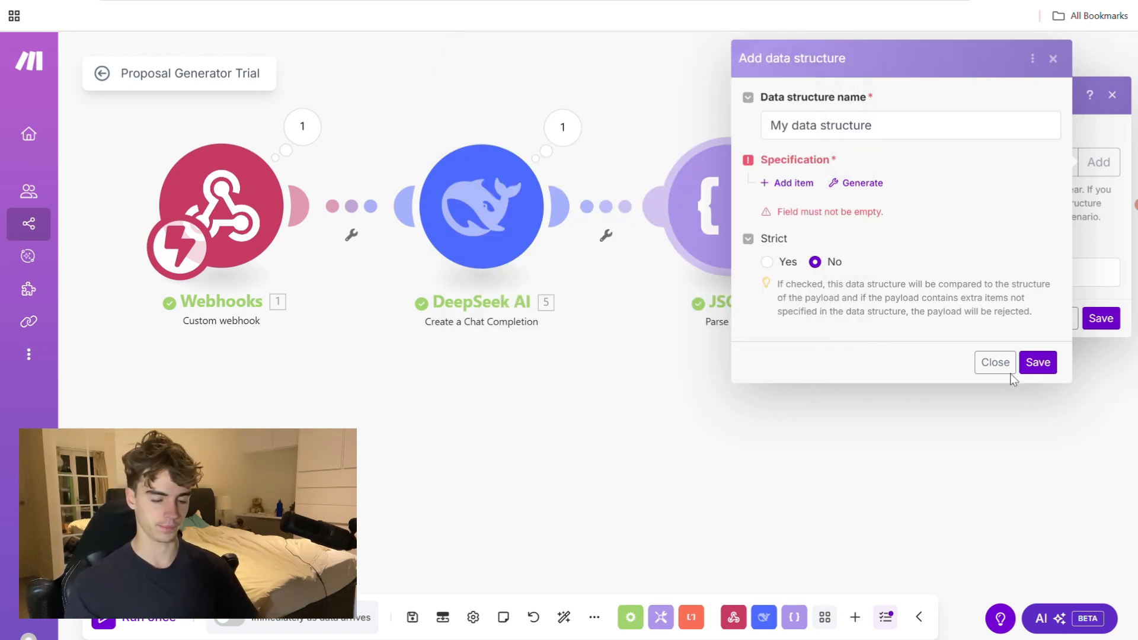
{"action": "left_click", "coordinate": [1009, 370]}
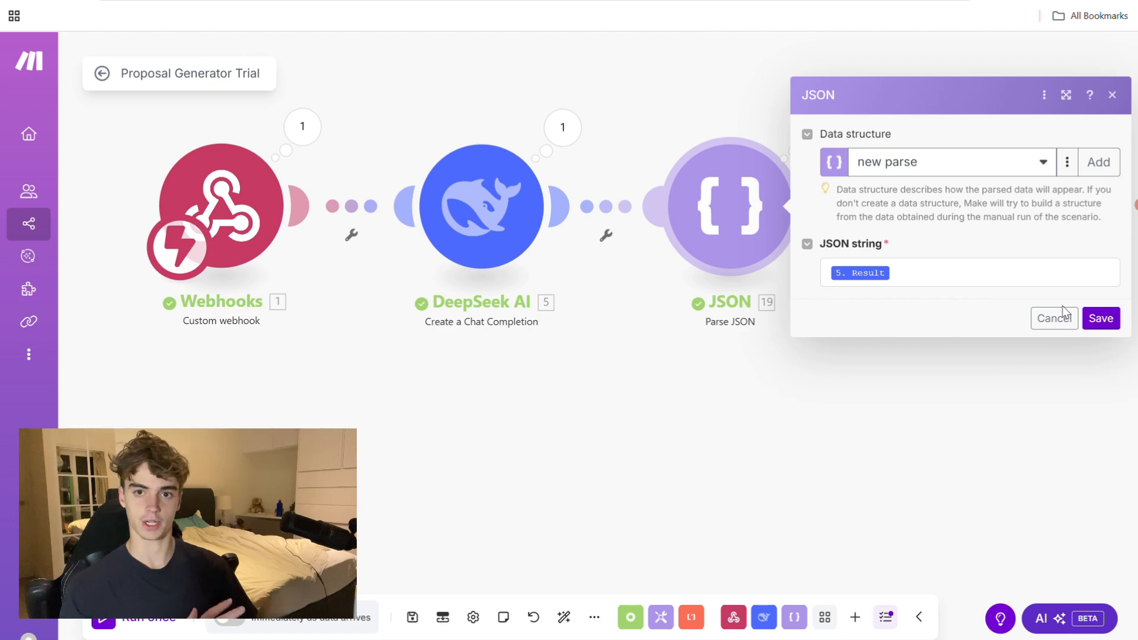
{"action": "left_click", "coordinate": [1065, 324]}
- Open the HTTP module after the first Parse JSON and read its URL, method, headers, body type, content type and request content
{"action": "left_click_drag", "start_coordinate": [790, 392], "coordinate": [516, 443]}
{"action": "left_click_drag", "start_coordinate": [683, 418], "coordinate": [573, 422]}
{"action": "left_click_drag", "start_coordinate": [829, 450], "coordinate": [754, 451]}
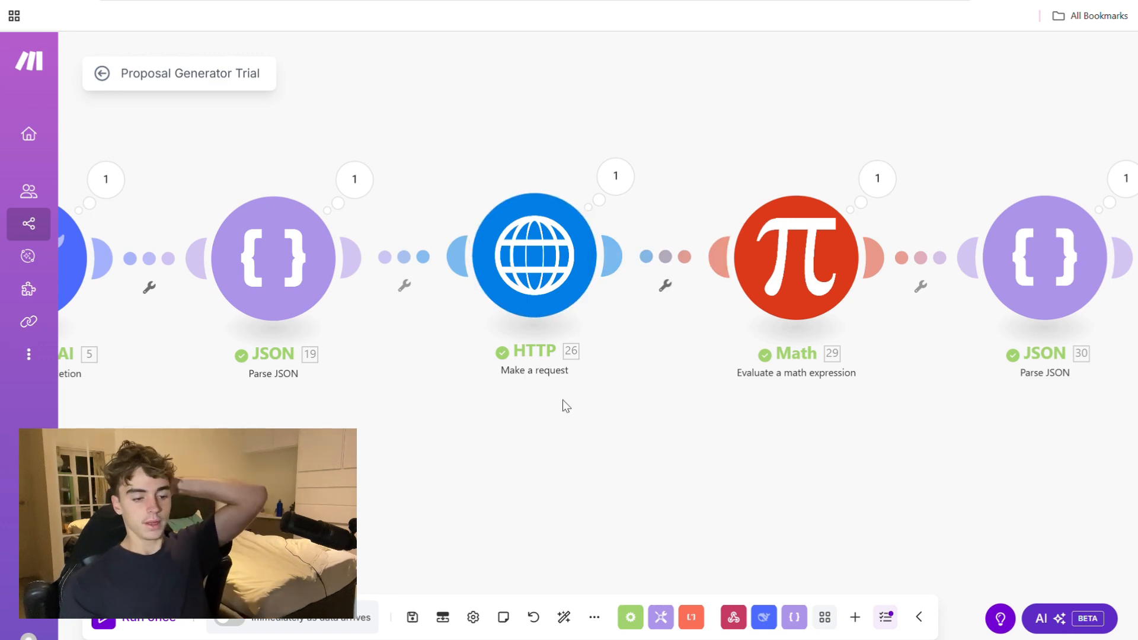
{"action": "left_click", "coordinate": [544, 270]}
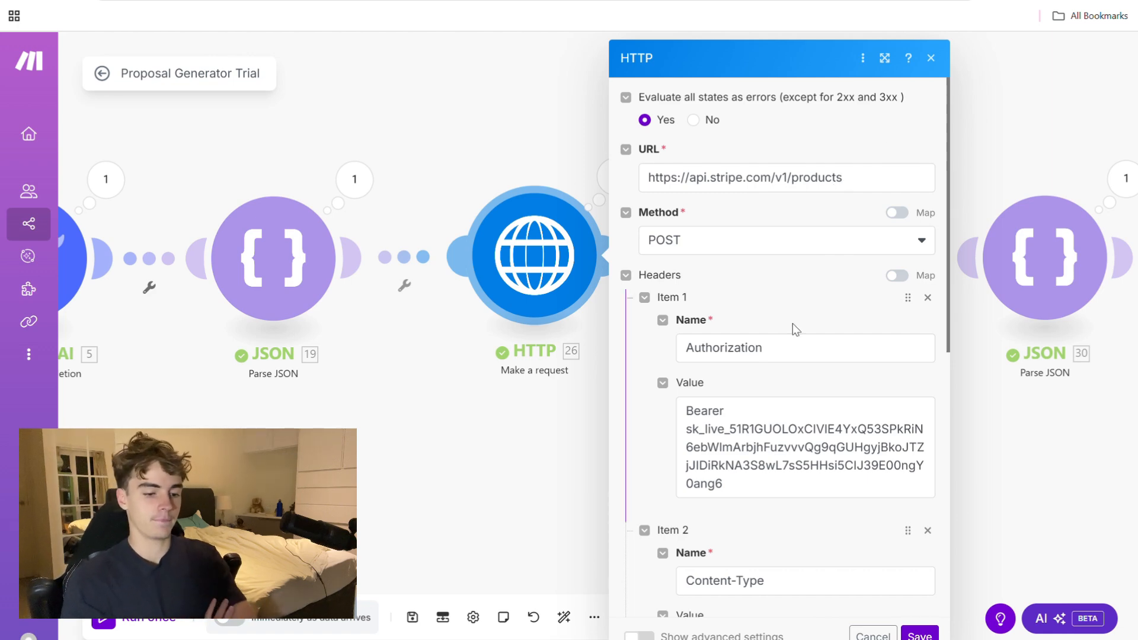
{"action": "scroll", "coordinate": [812, 501], "scroll_direction": "down", "scroll_amount": 1}
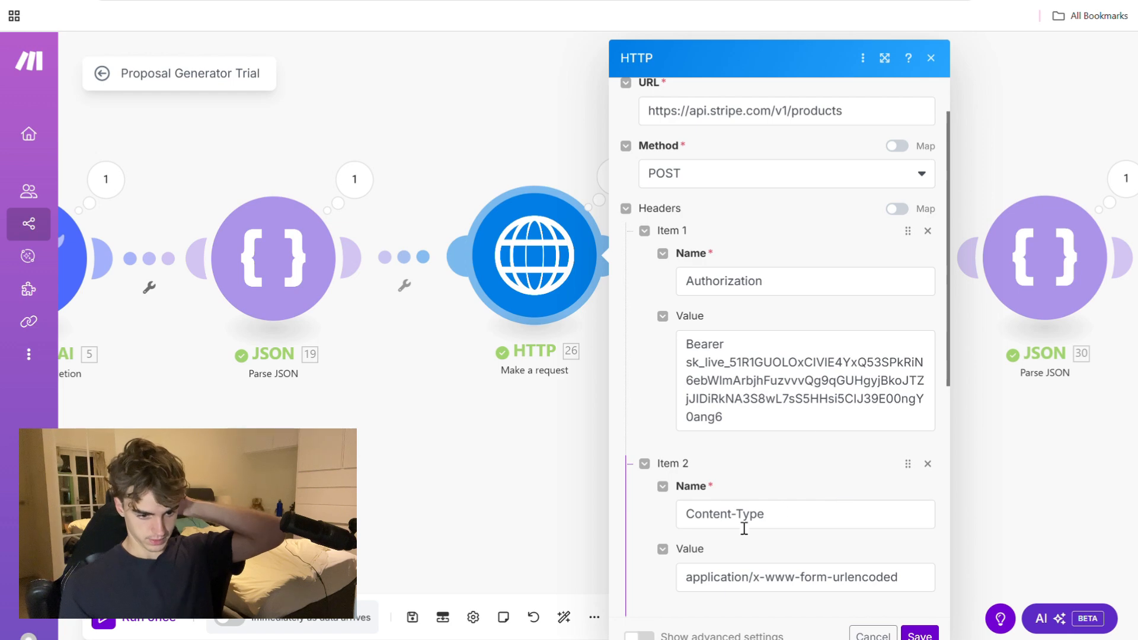
{"action": "scroll", "coordinate": [865, 465], "scroll_direction": "down", "scroll_amount": 2}
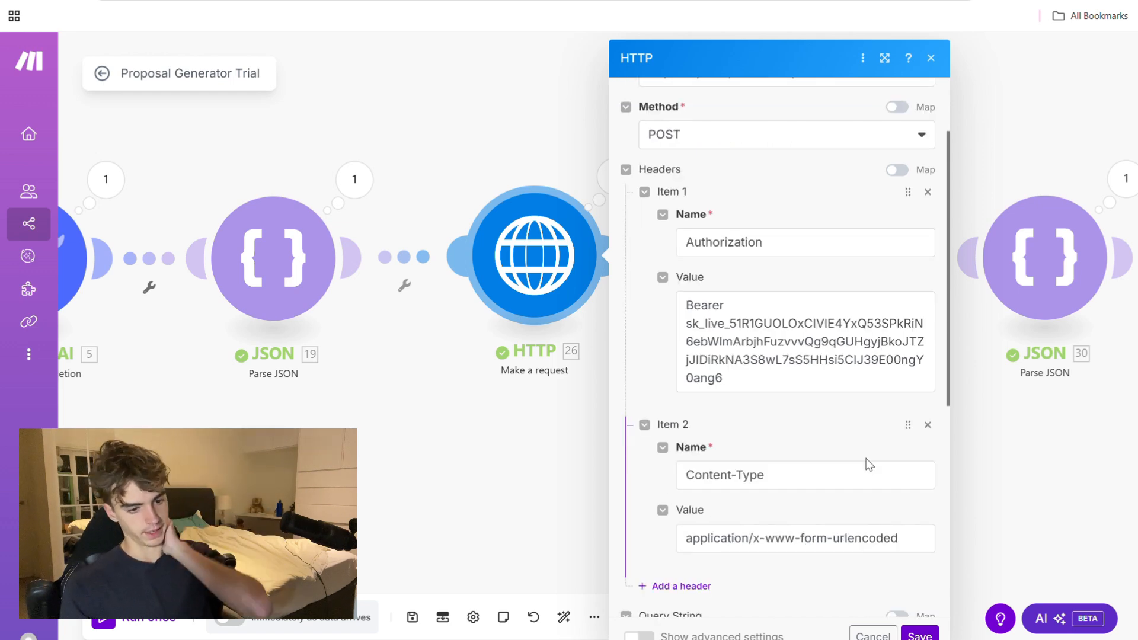
{"action": "scroll", "coordinate": [867, 464], "scroll_direction": "down", "scroll_amount": 1}
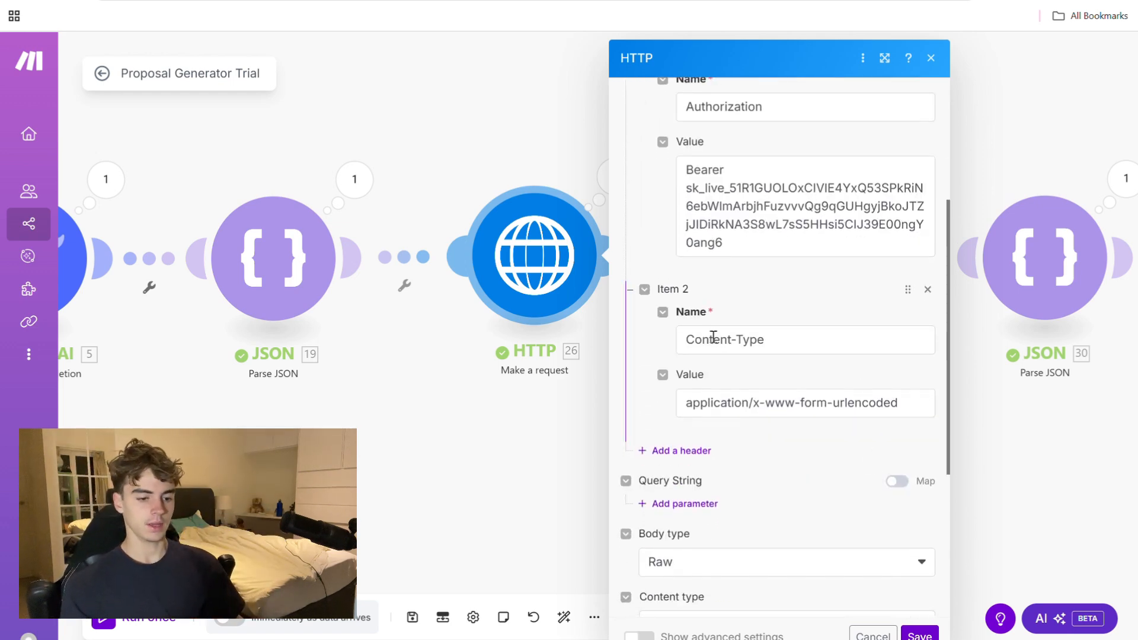
{"action": "scroll", "coordinate": [850, 359], "scroll_direction": "down", "scroll_amount": 3}
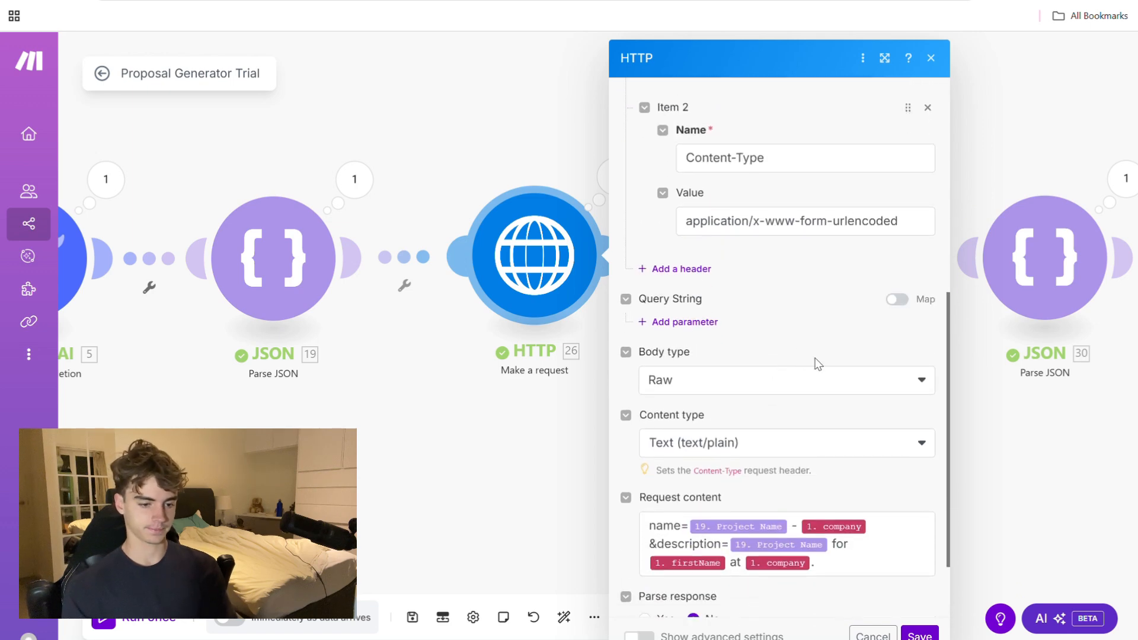
{"action": "scroll", "coordinate": [759, 436], "scroll_direction": "down", "scroll_amount": 1}
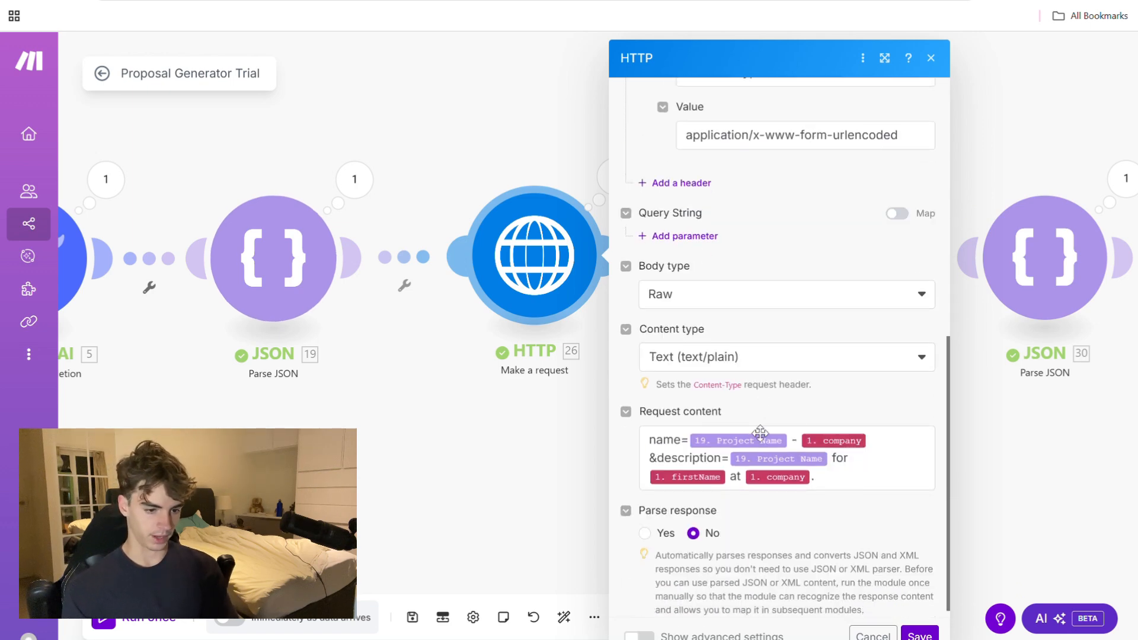
{"action": "scroll", "coordinate": [728, 380], "scroll_direction": "down", "scroll_amount": 1}
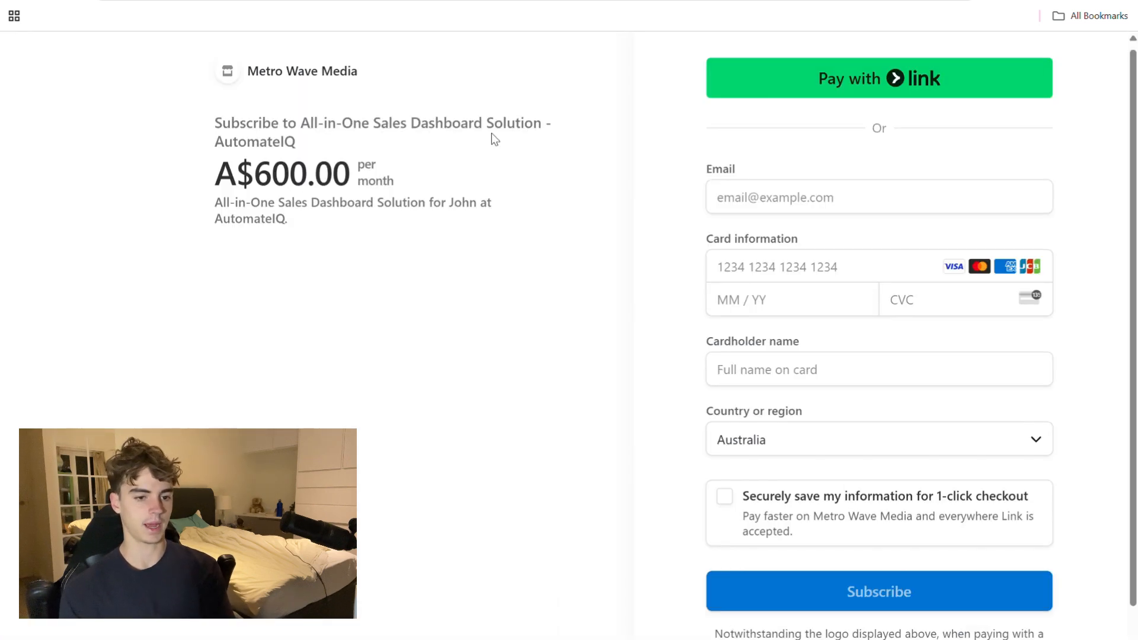
- Check the product title and description on the Stripe checkout page, and save the HTTP module in Make
{"action": "left_click_drag", "start_coordinate": [301, 122], "coordinate": [552, 133]}
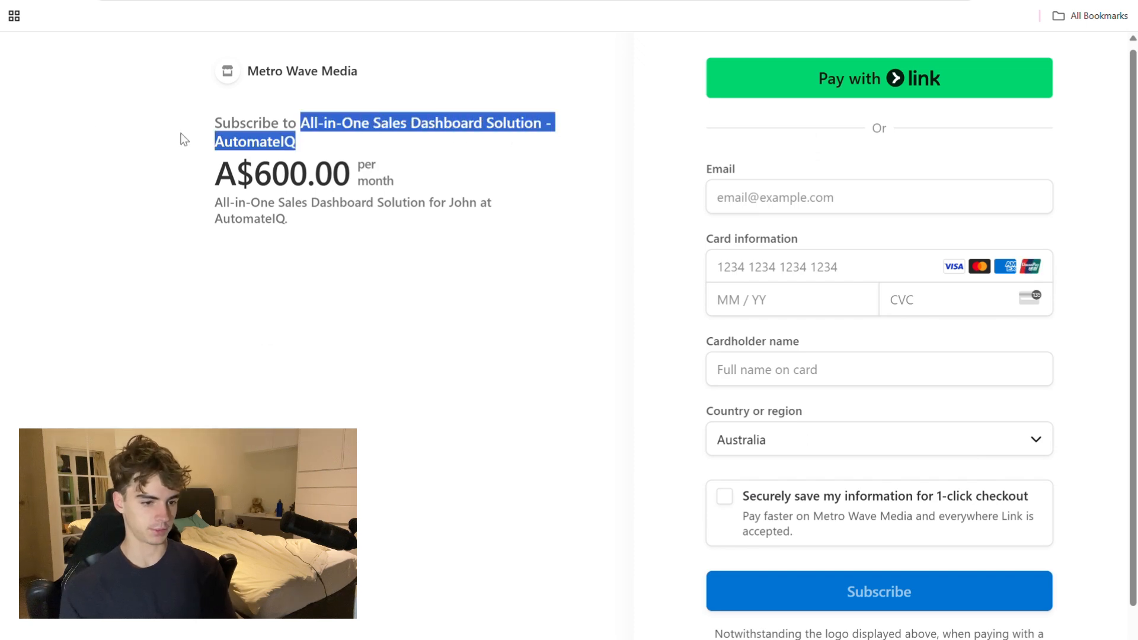
{"action": "left_click", "coordinate": [244, 139]}
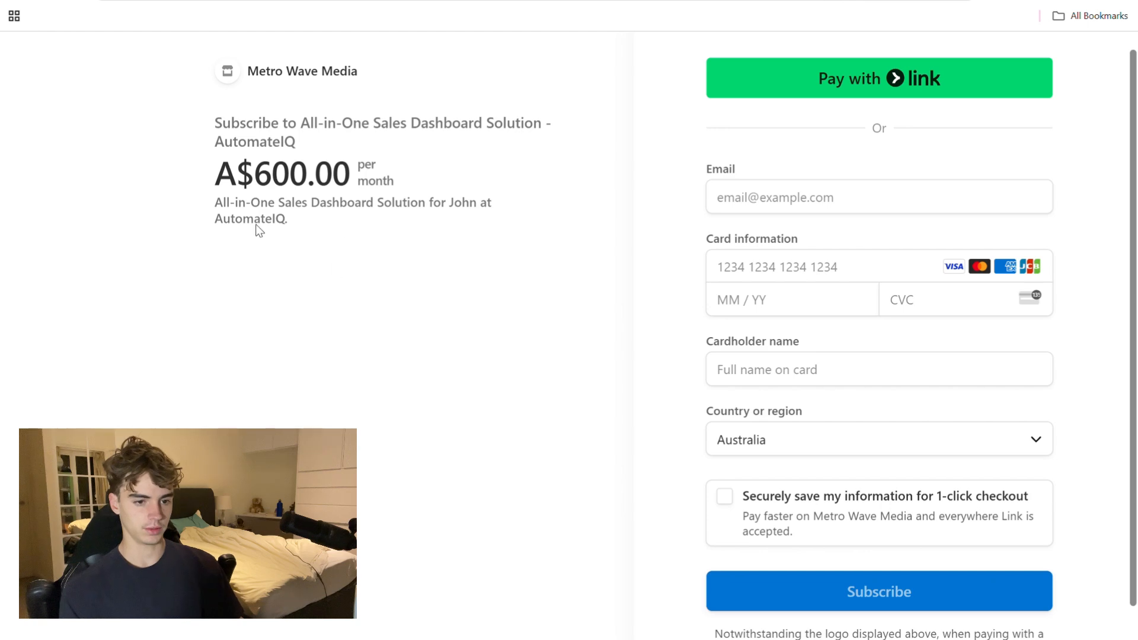
{"action": "triple_click", "coordinate": [265, 207]}
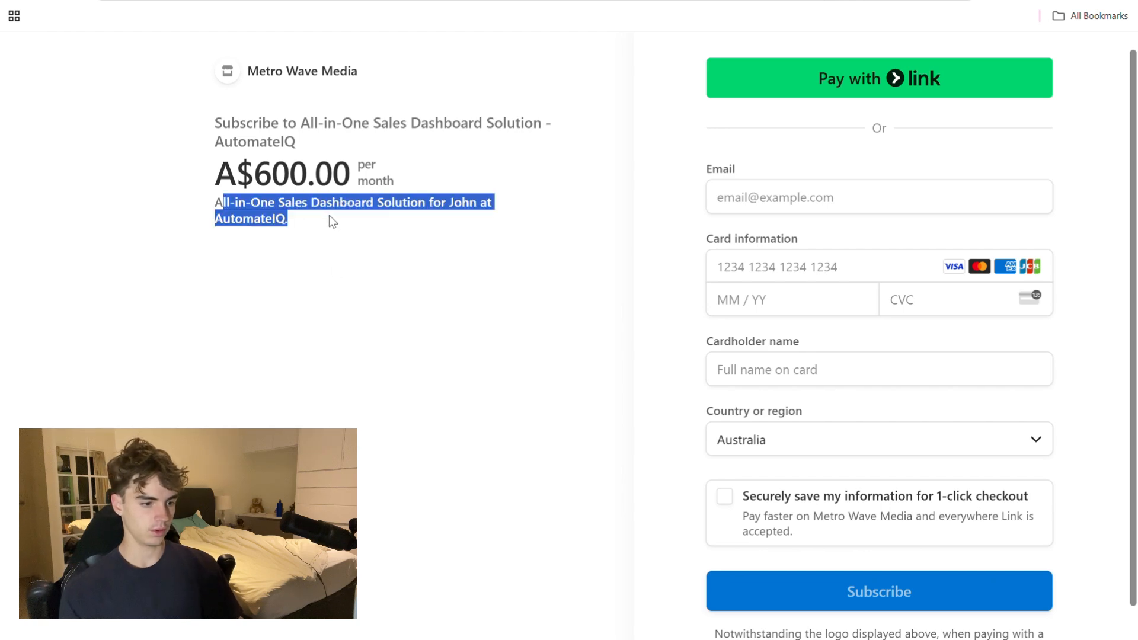
{"action": "left_click", "coordinate": [479, 205]}
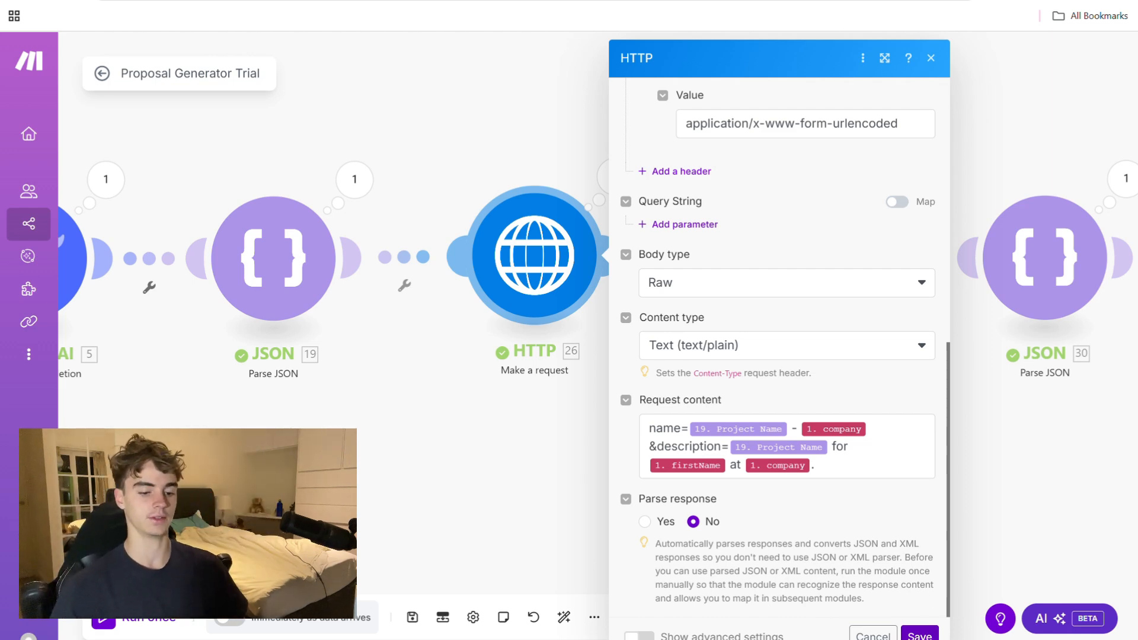
{"action": "left_click", "coordinate": [919, 636]}
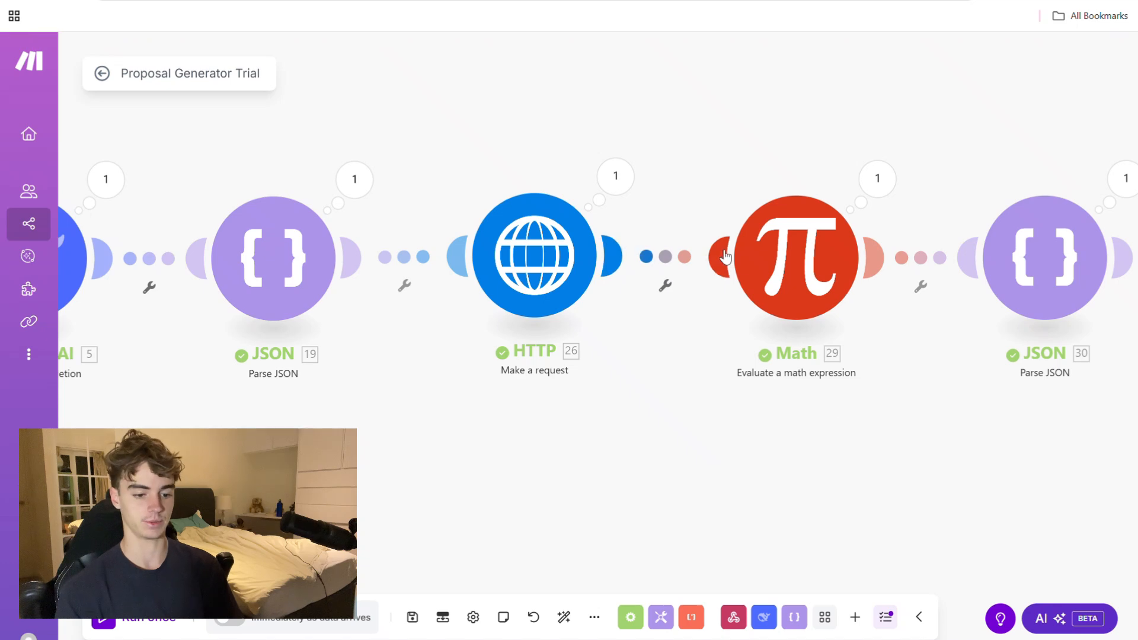
- Review the Math module's pricing expression, compare it with the price on the Stripe checkout page, and save the module
{"action": "left_click", "coordinate": [788, 243]}
{"action": "left_click", "coordinate": [864, 516]}
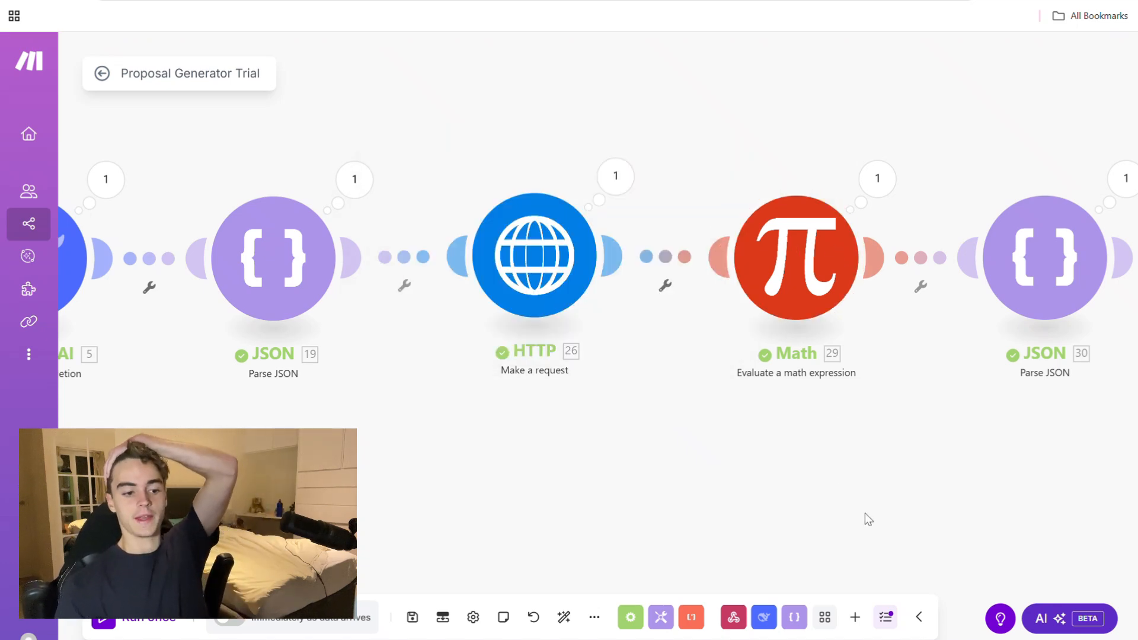
{"action": "left_click", "coordinate": [781, 314]}
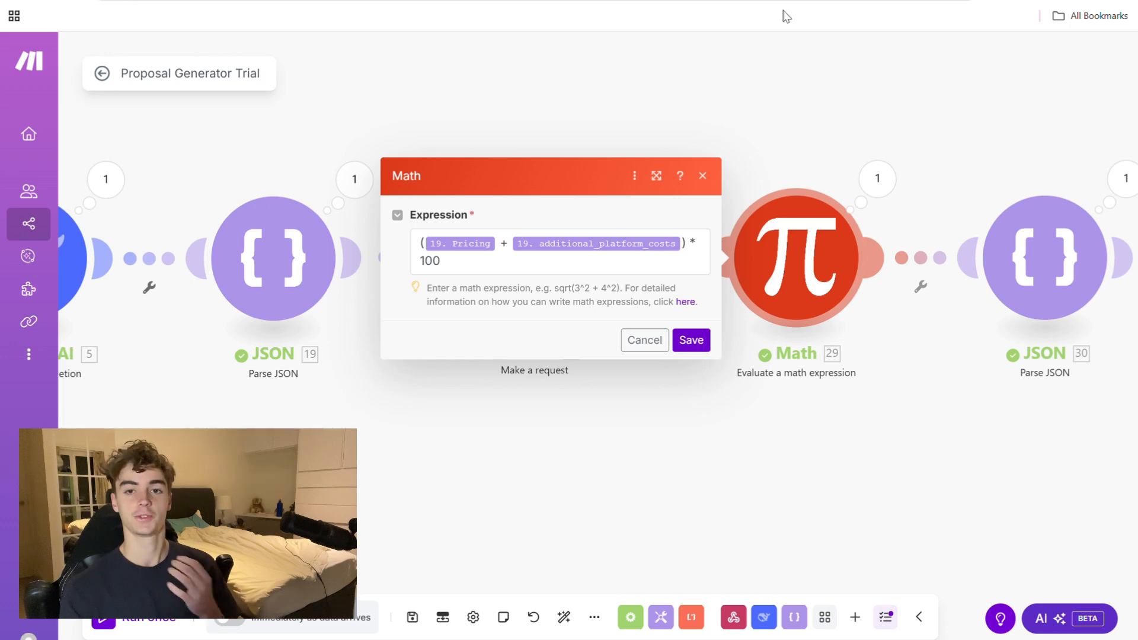
{"action": "key", "text": "ctrl+Tab"}
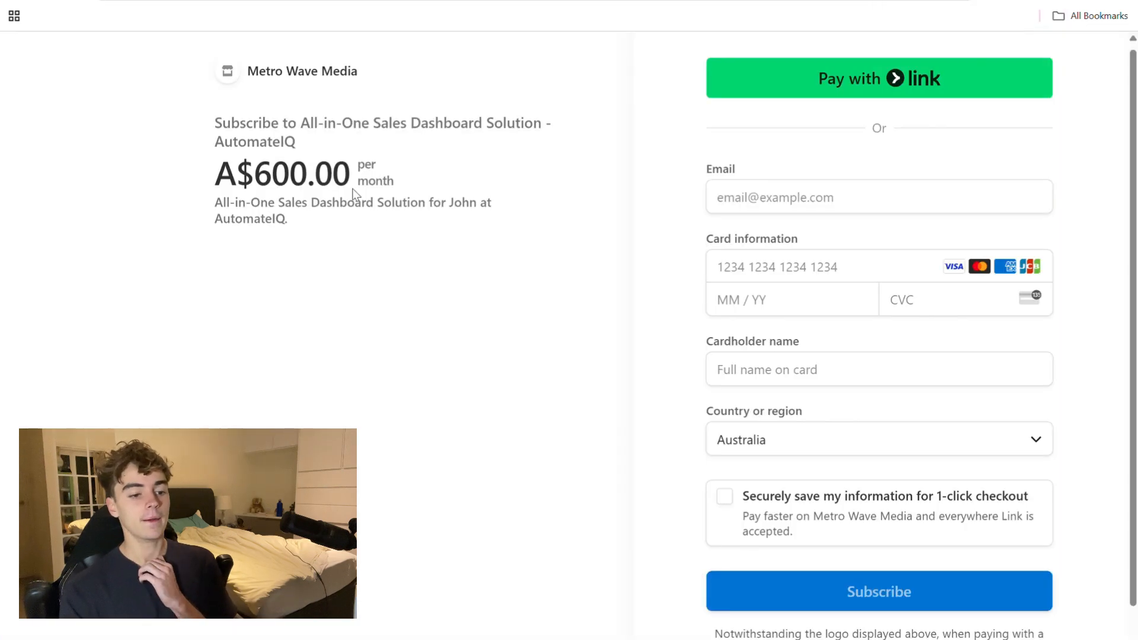
{"action": "left_click_drag", "start_coordinate": [319, 172], "coordinate": [344, 173]}
{"action": "left_click", "coordinate": [343, 173]}
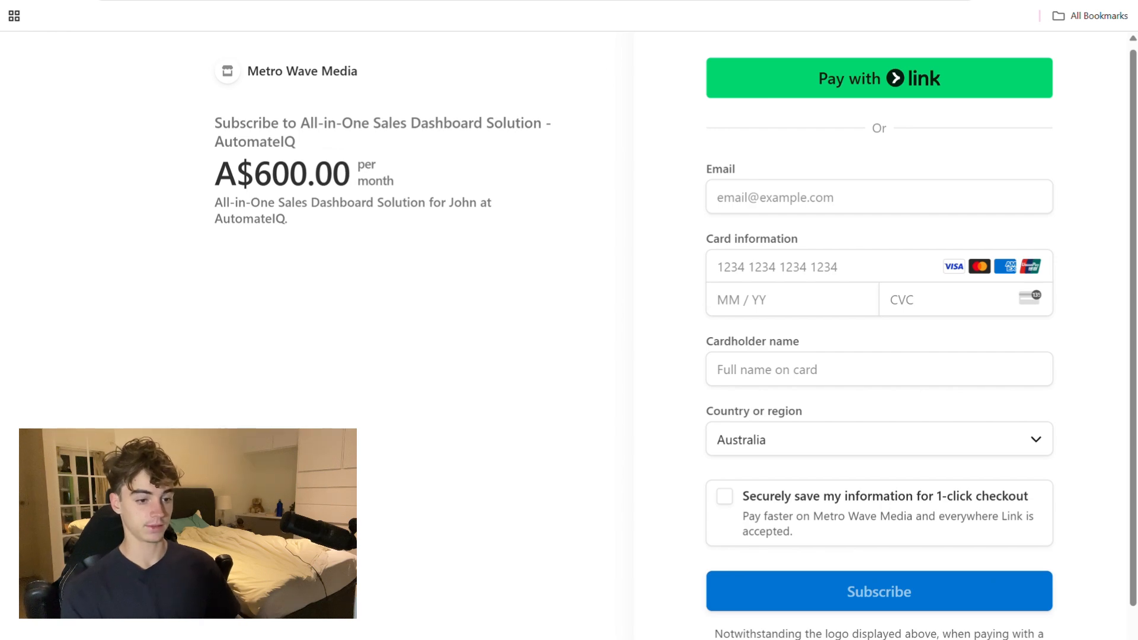
{"action": "key", "text": "ctrl+shift+Tab"}
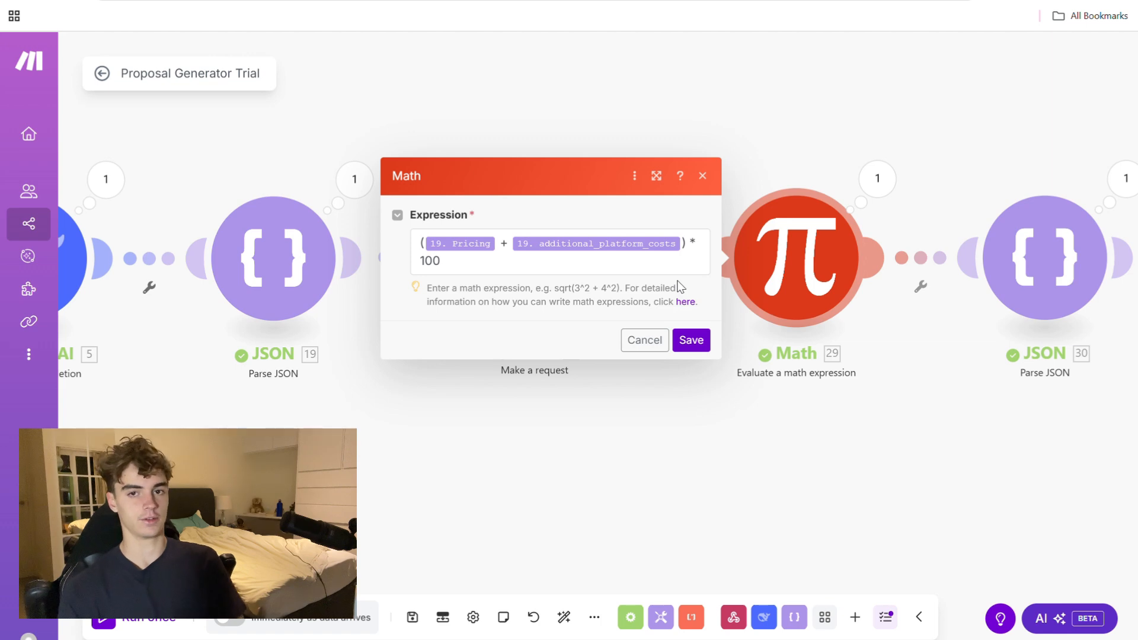
{"action": "left_click", "coordinate": [691, 340]}
- Open the Parse JSON module after Math, check its data structure and JSON string mapping, and close it
{"action": "scroll", "coordinate": [698, 350], "scroll_direction": "right", "scroll_amount": 10}
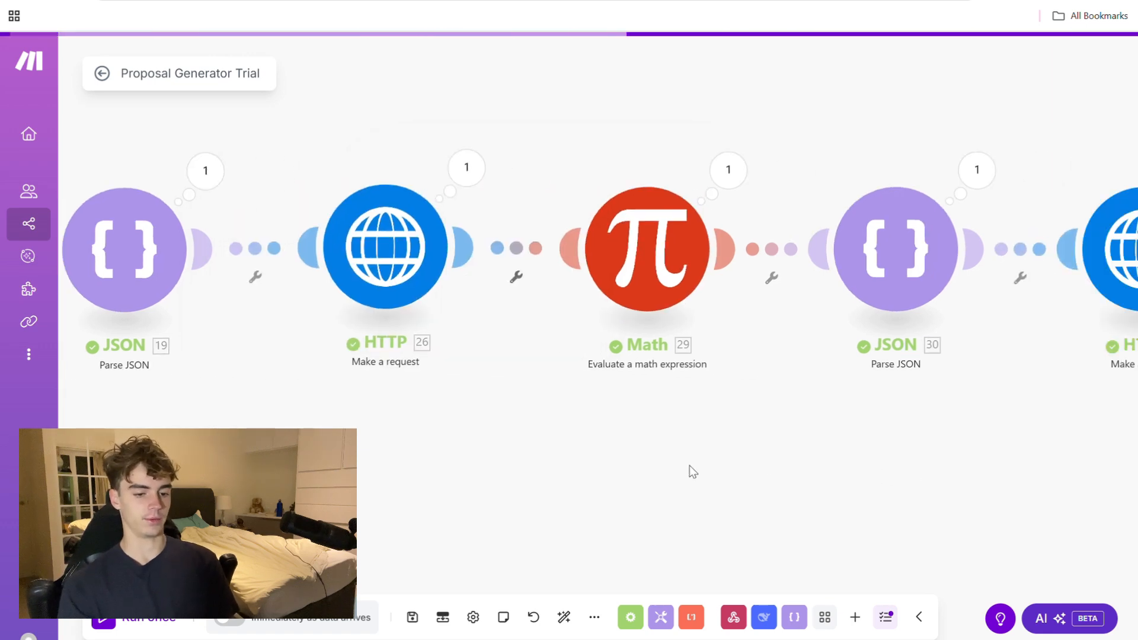
{"action": "left_click", "coordinate": [650, 279]}
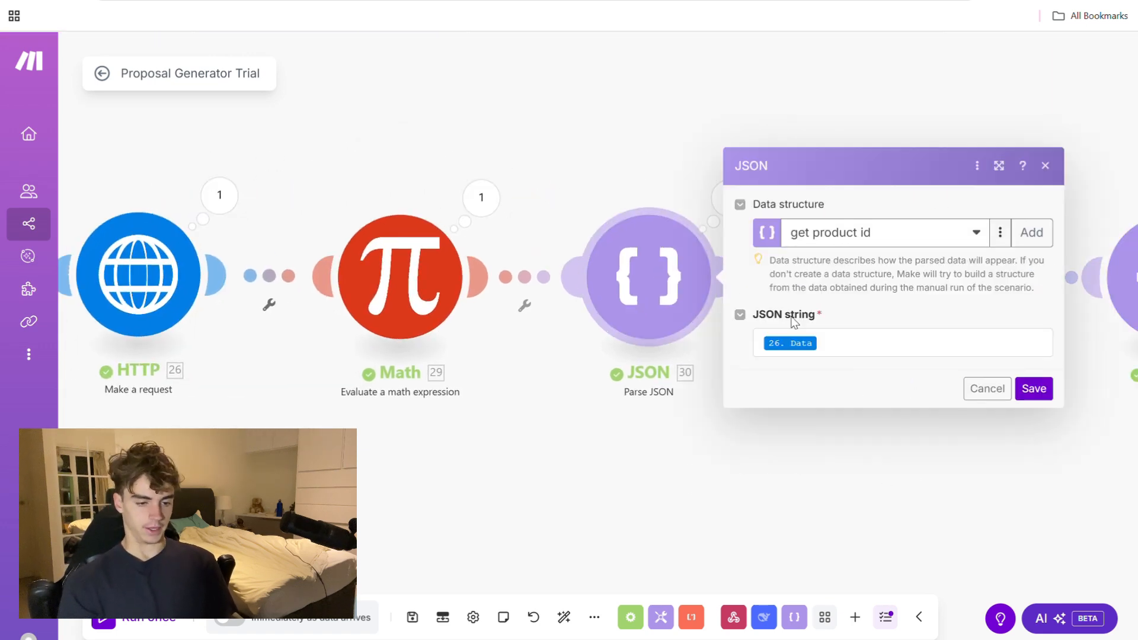
{"action": "left_click", "coordinate": [695, 474]}
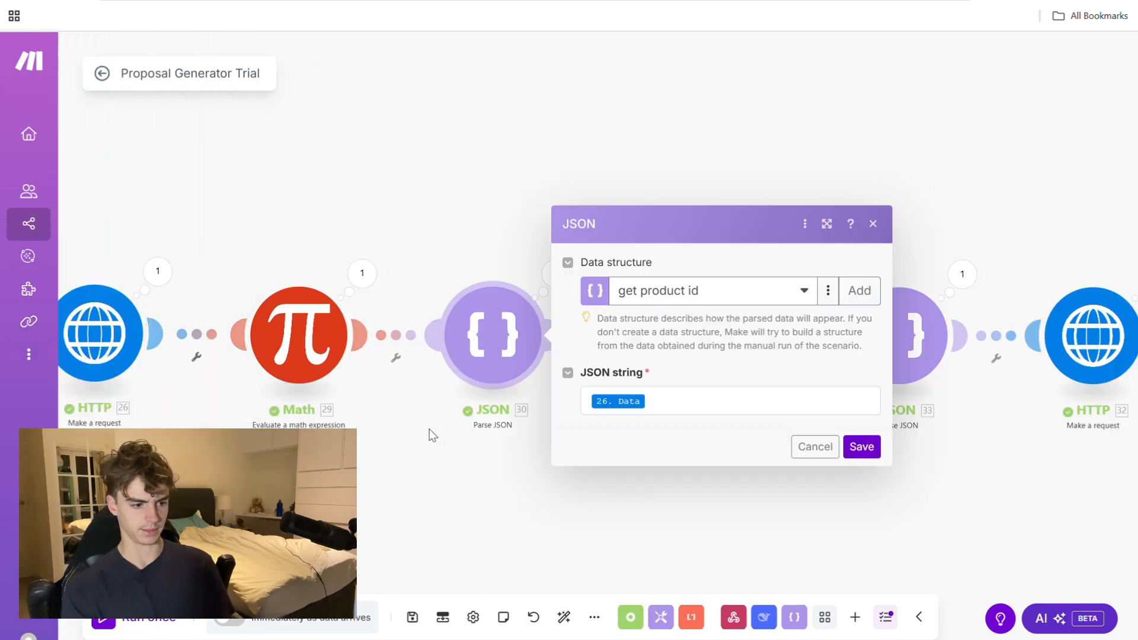
{"action": "left_click", "coordinate": [380, 477]}
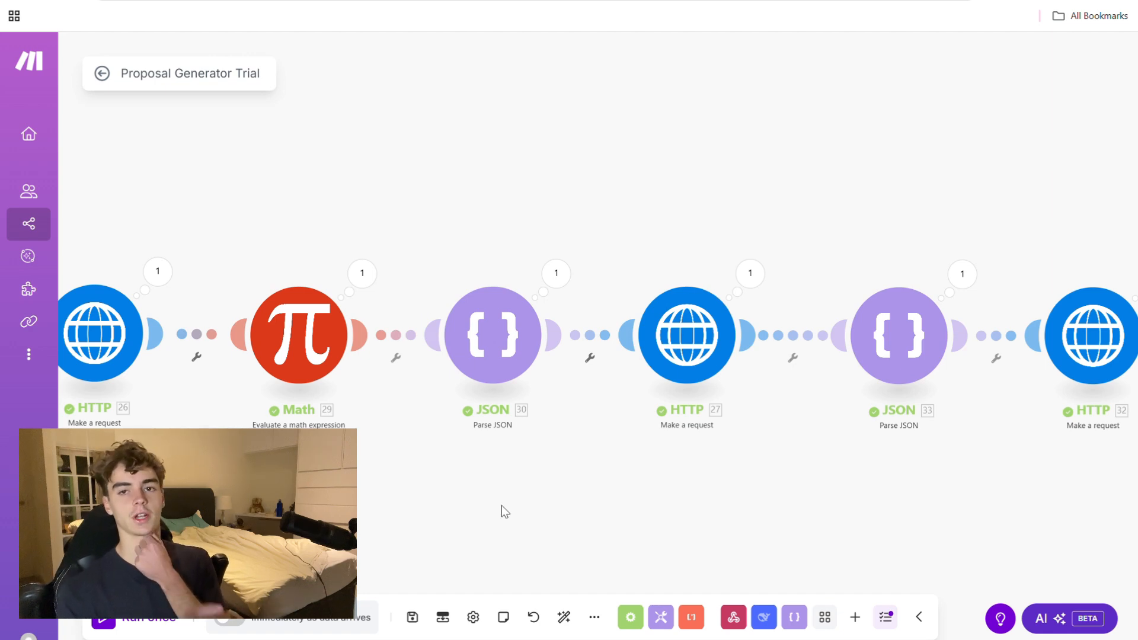
- Inspect the first HTTP module's run output and highlight the product id line in the returned data
{"action": "left_click", "coordinate": [158, 272]}
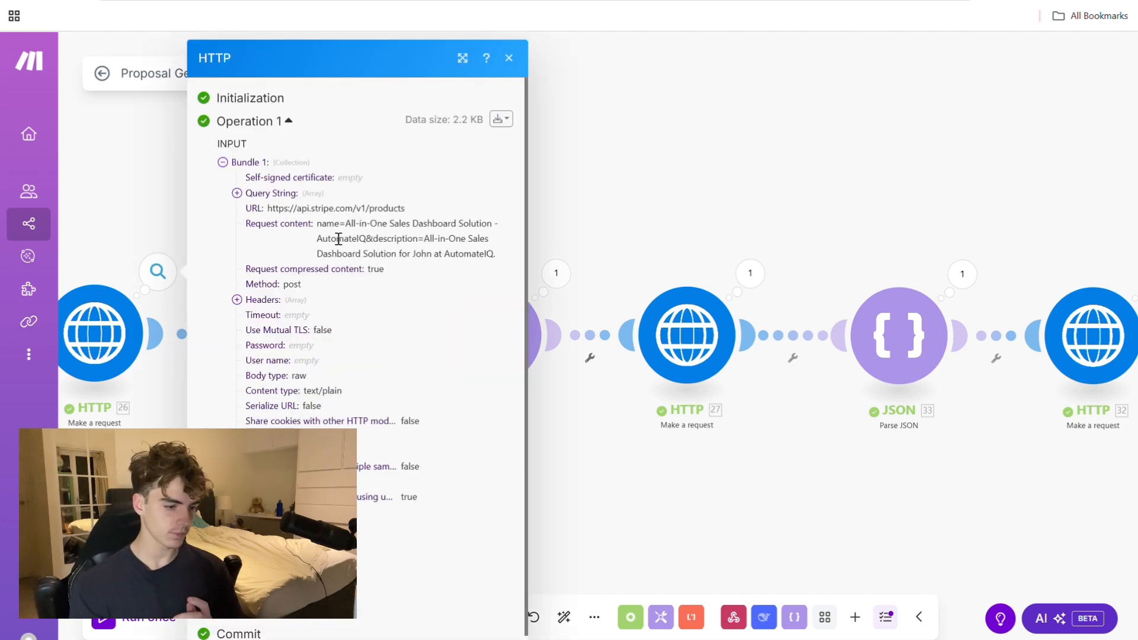
{"action": "scroll", "coordinate": [336, 359], "scroll_direction": "down", "scroll_amount": 1}
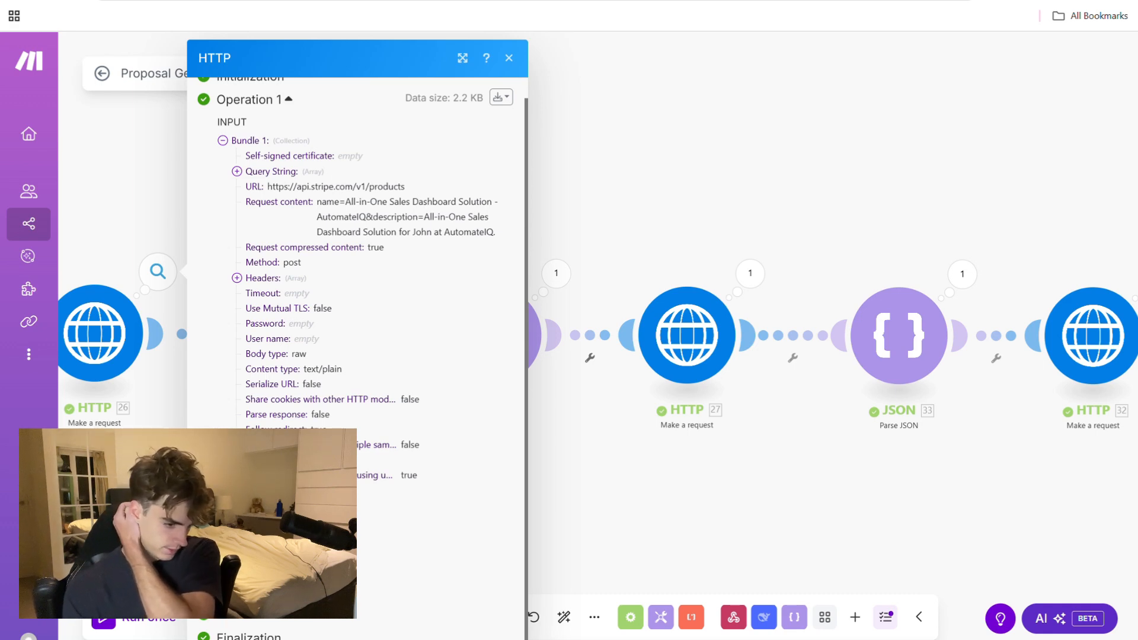
{"action": "scroll", "coordinate": [274, 311], "scroll_direction": "down", "scroll_amount": 5}
{"action": "scroll", "coordinate": [273, 311], "scroll_direction": "down", "scroll_amount": 1}
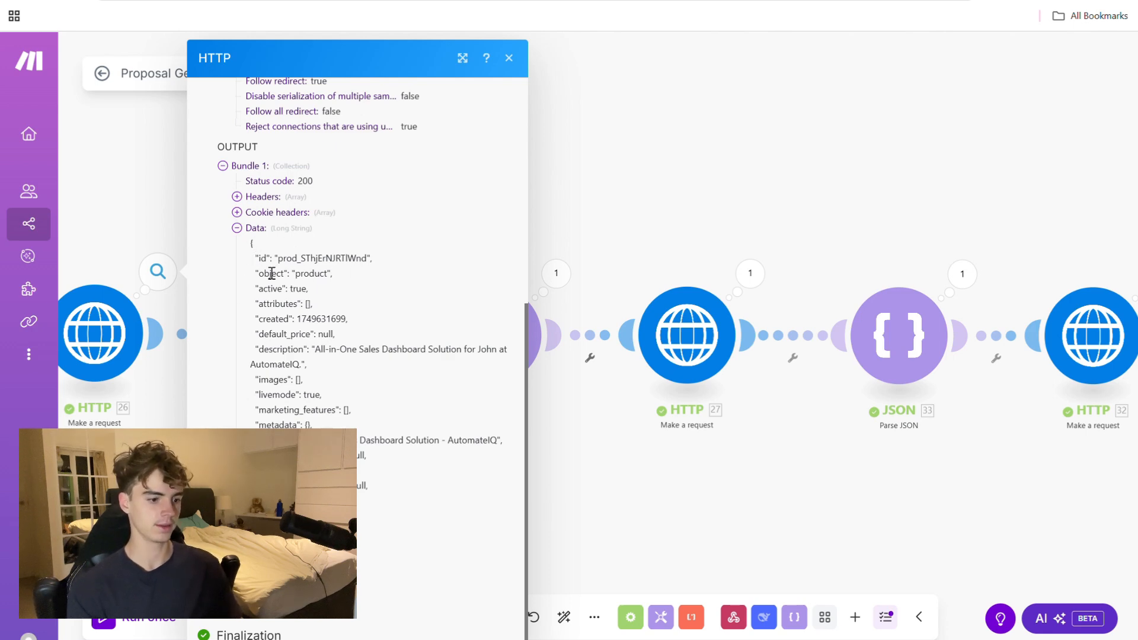
{"action": "left_click_drag", "start_coordinate": [239, 258], "coordinate": [394, 262]}
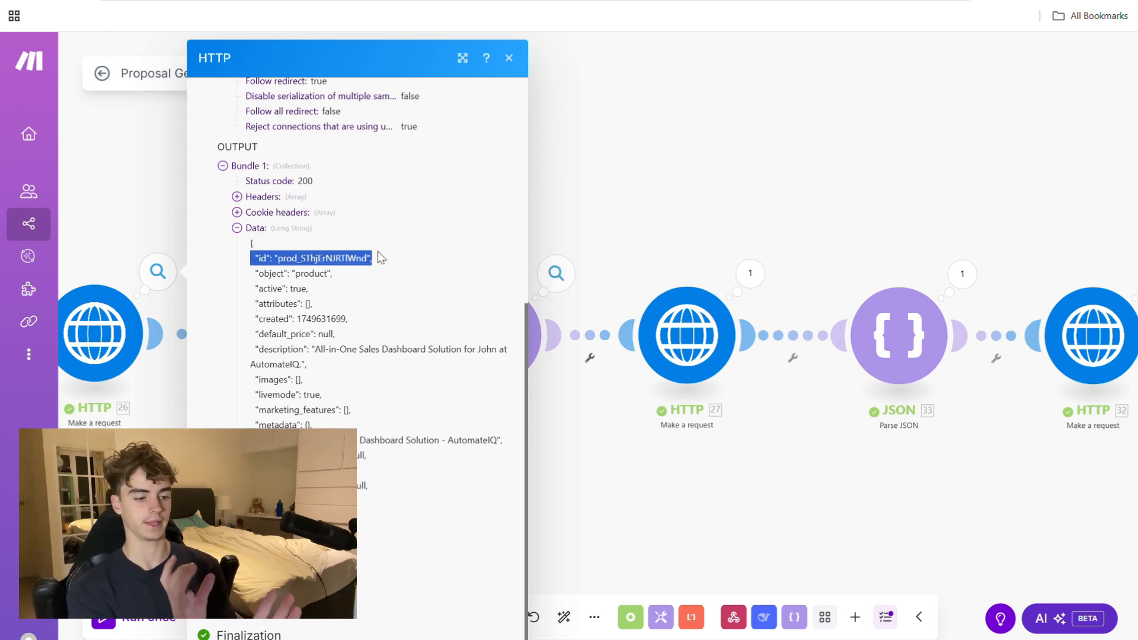
{"action": "left_click", "coordinate": [696, 169]}
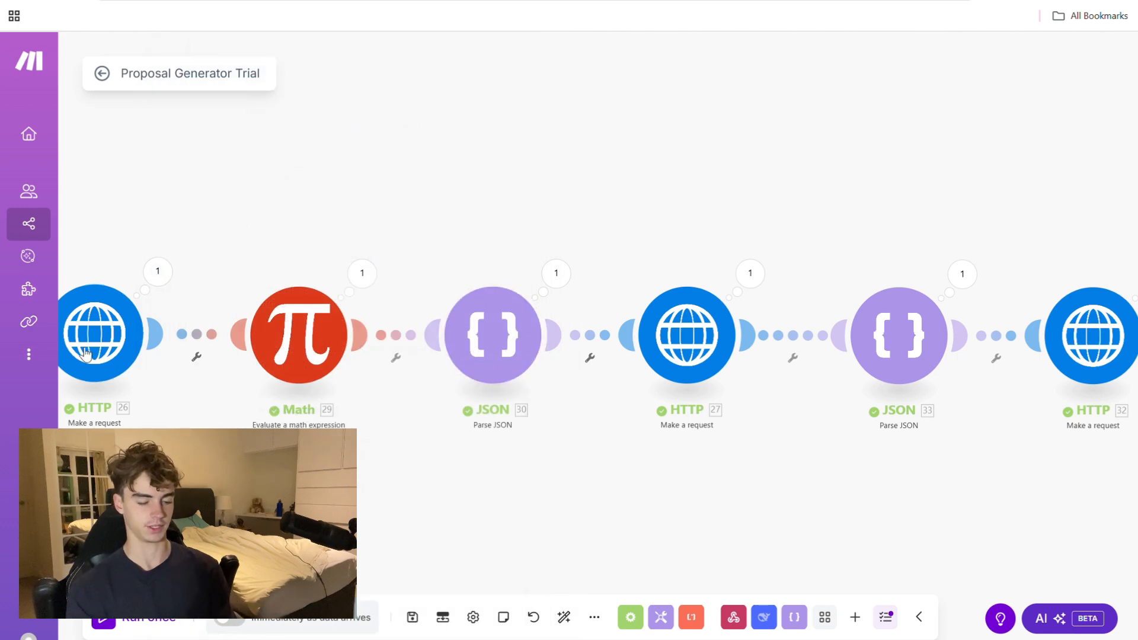
- Open the new data structure form in the Parse JSON module after Math, and examine the returned data in the first HTTP module's run output
{"action": "left_click", "coordinate": [503, 338]}
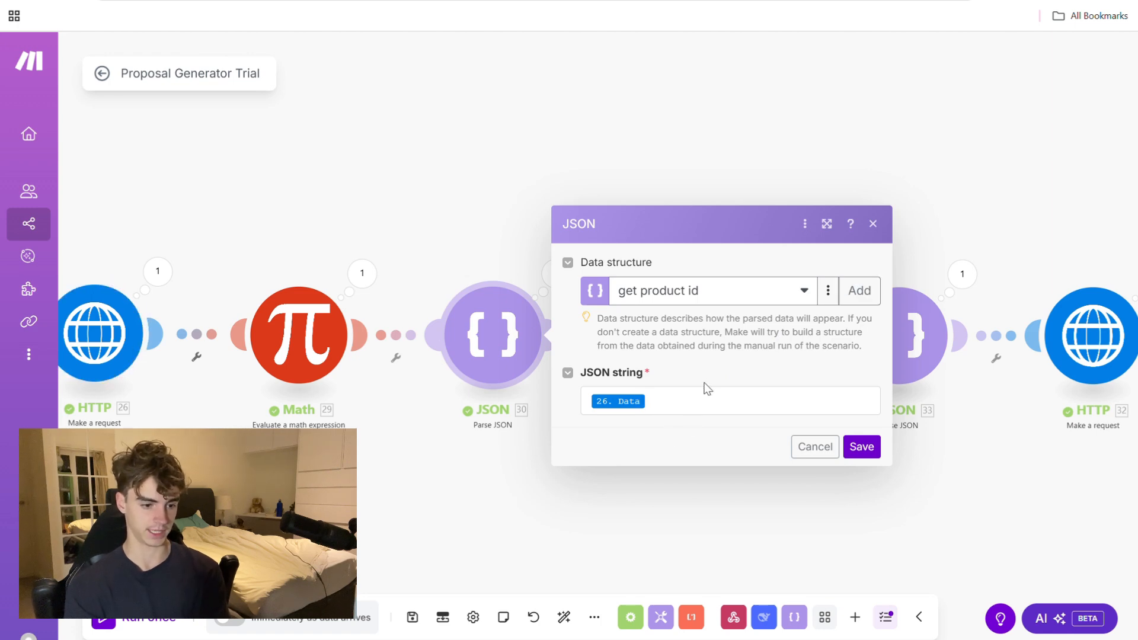
{"action": "left_click", "coordinate": [859, 290]}
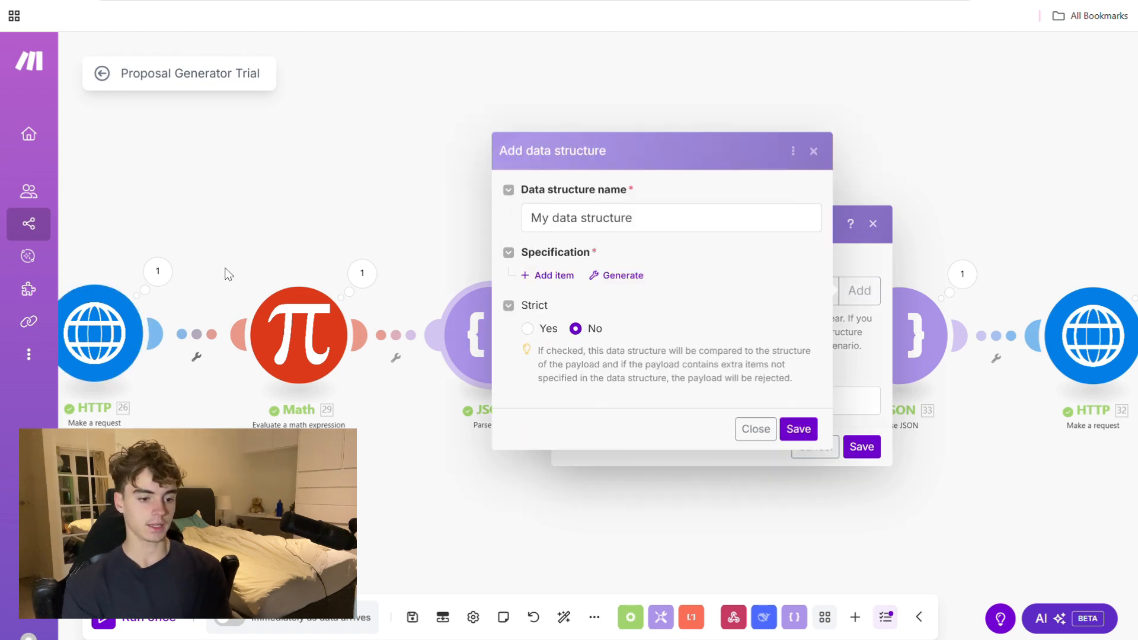
{"action": "left_click", "coordinate": [158, 271]}
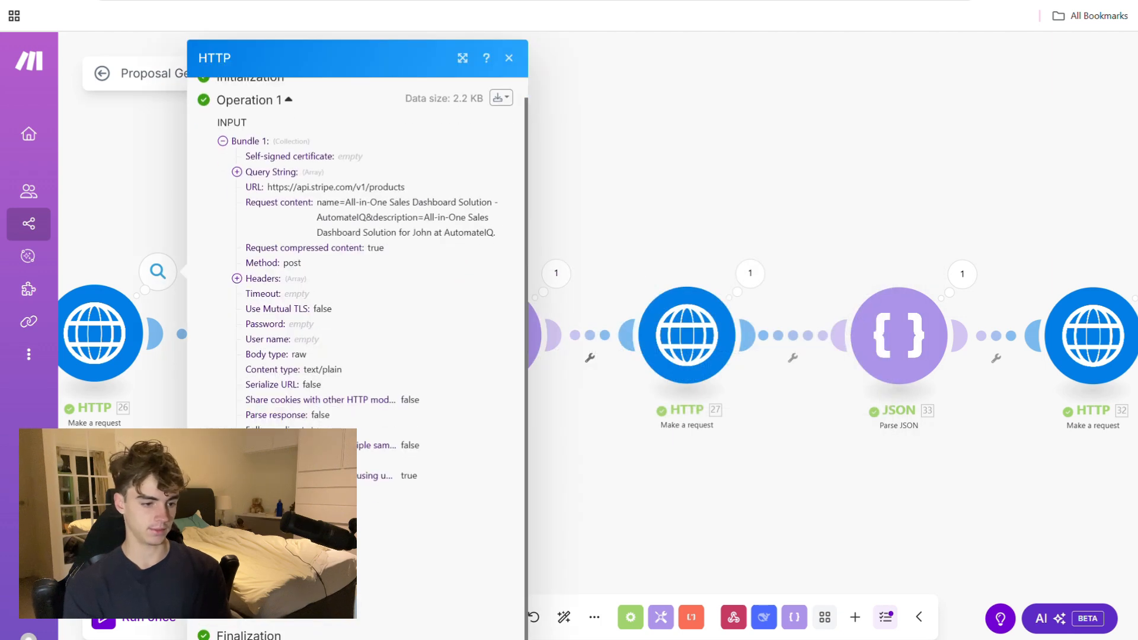
{"action": "scroll", "coordinate": [256, 417], "scroll_direction": "down", "scroll_amount": 1}
{"action": "scroll", "coordinate": [356, 356], "scroll_direction": "down", "scroll_amount": 5}
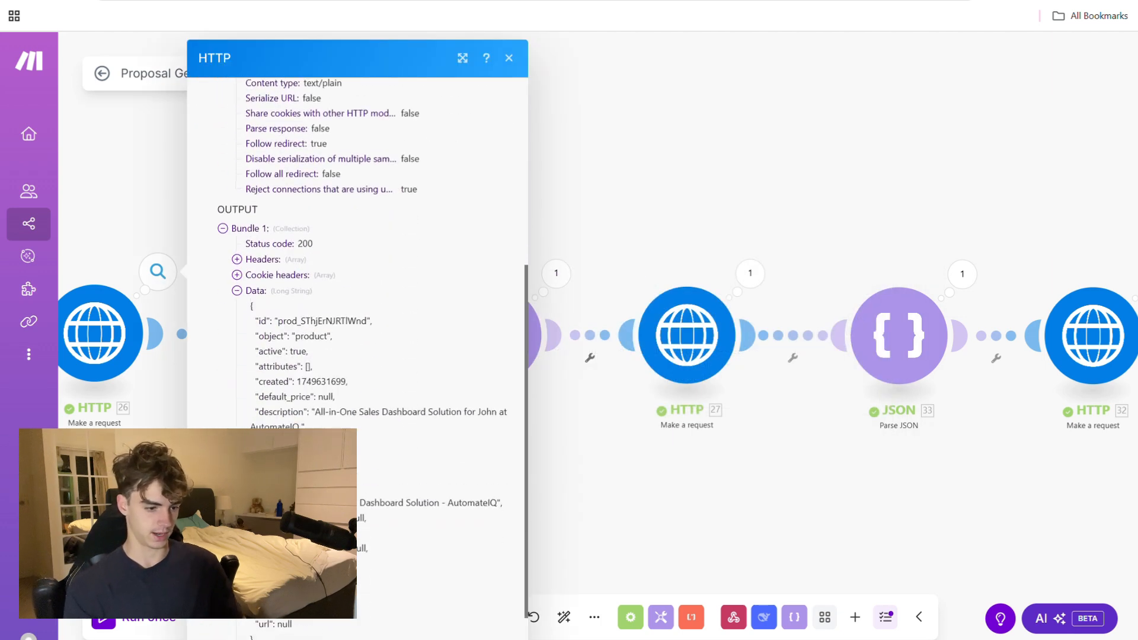
{"action": "left_click_drag", "start_coordinate": [251, 305], "coordinate": [383, 530]}
{"action": "left_click", "coordinate": [382, 531]}
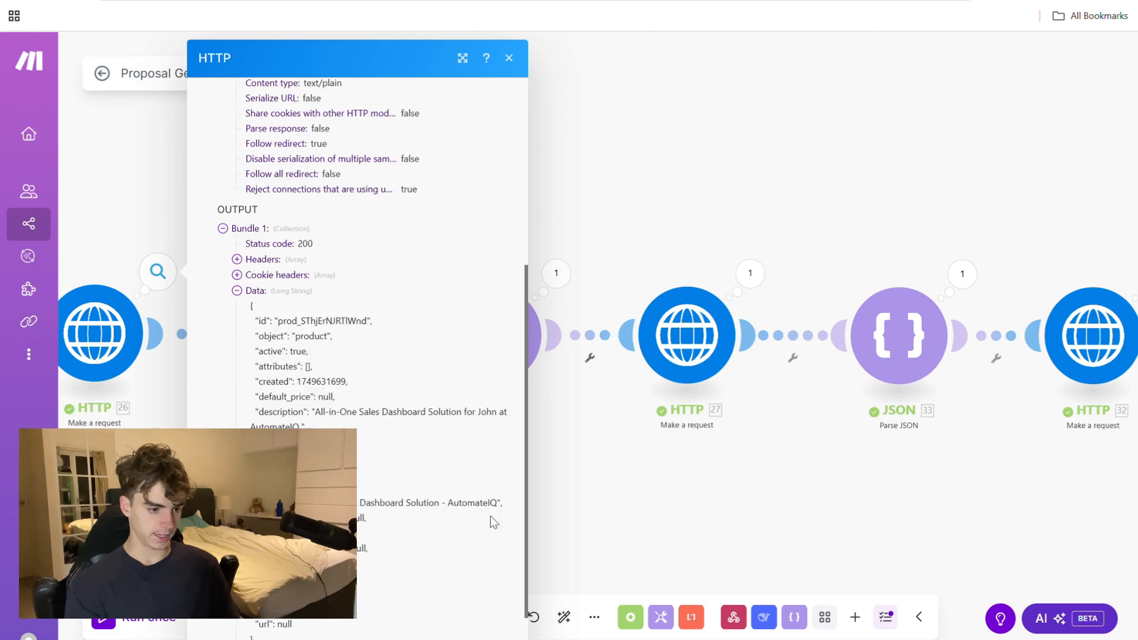
- View the sample-data generator for a new data structure in the Parse JSON module after Math, and cancel without generating anything
{"action": "left_click", "coordinate": [707, 479]}
{"action": "left_click", "coordinate": [689, 345]}
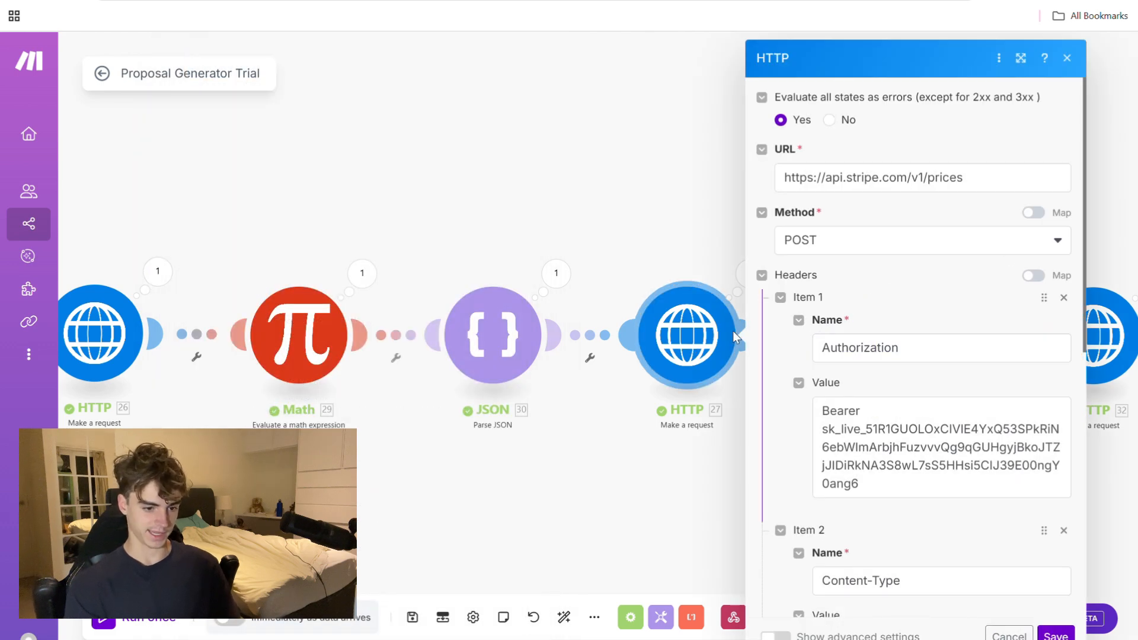
{"action": "left_click", "coordinate": [568, 520]}
{"action": "left_click", "coordinate": [508, 366]}
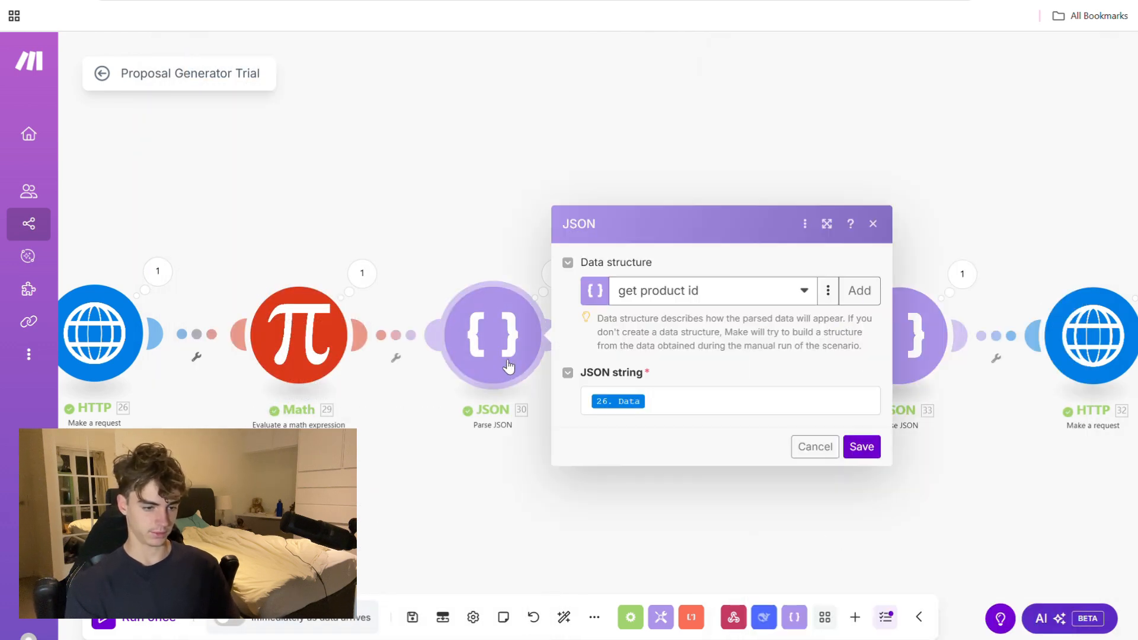
{"action": "left_click", "coordinate": [860, 291]}
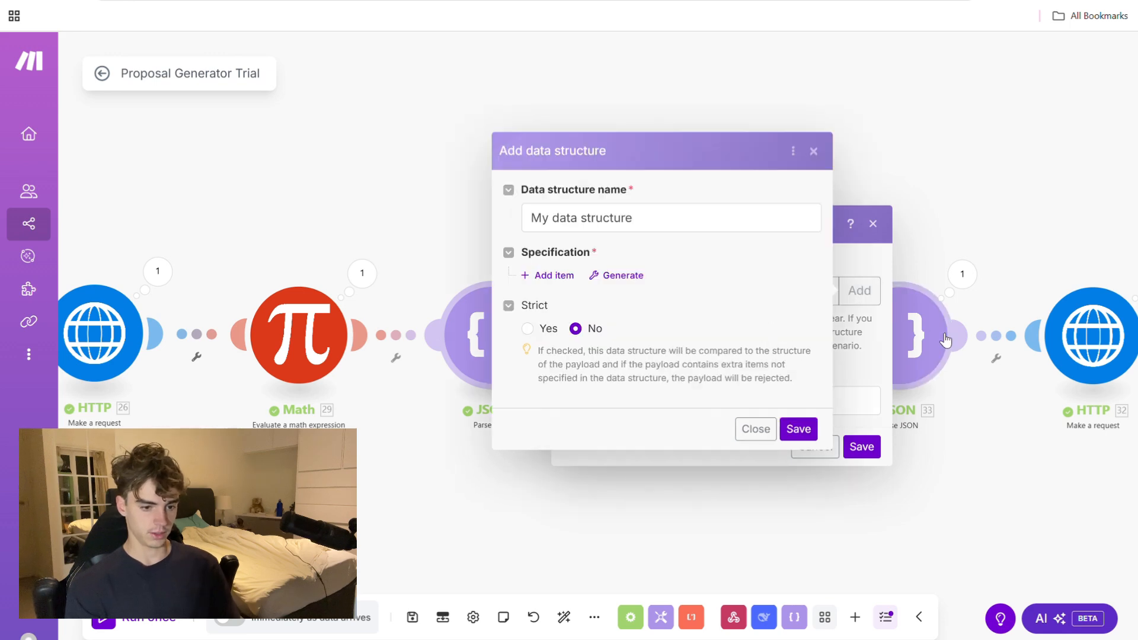
{"action": "left_click", "coordinate": [622, 276]}
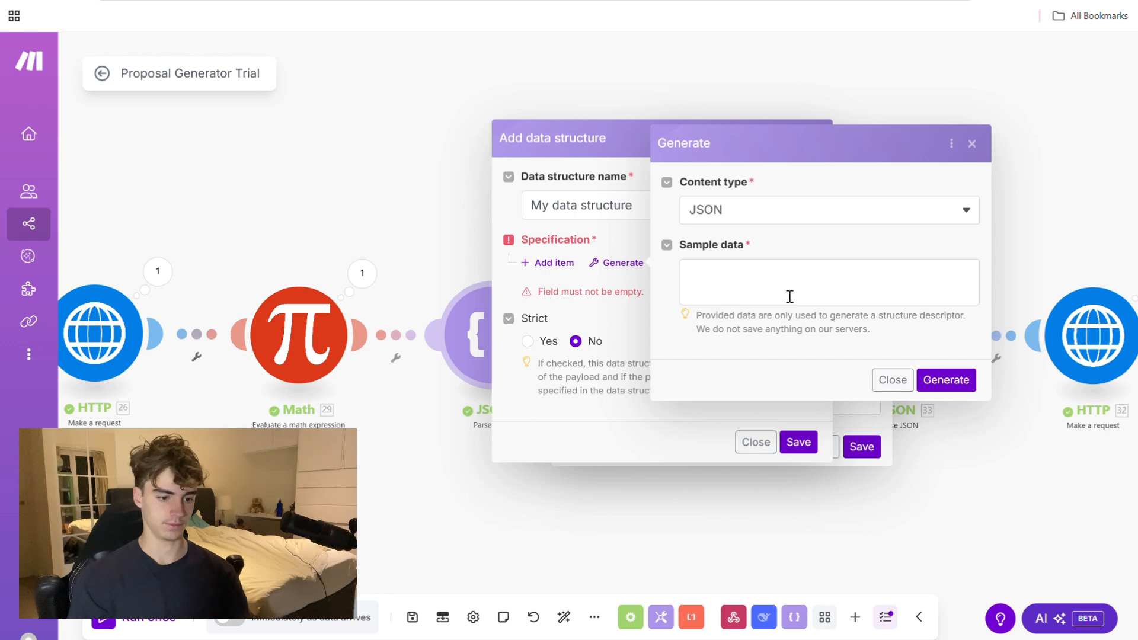
{"action": "left_click", "coordinate": [898, 386]}
{"action": "left_click", "coordinate": [752, 444]}
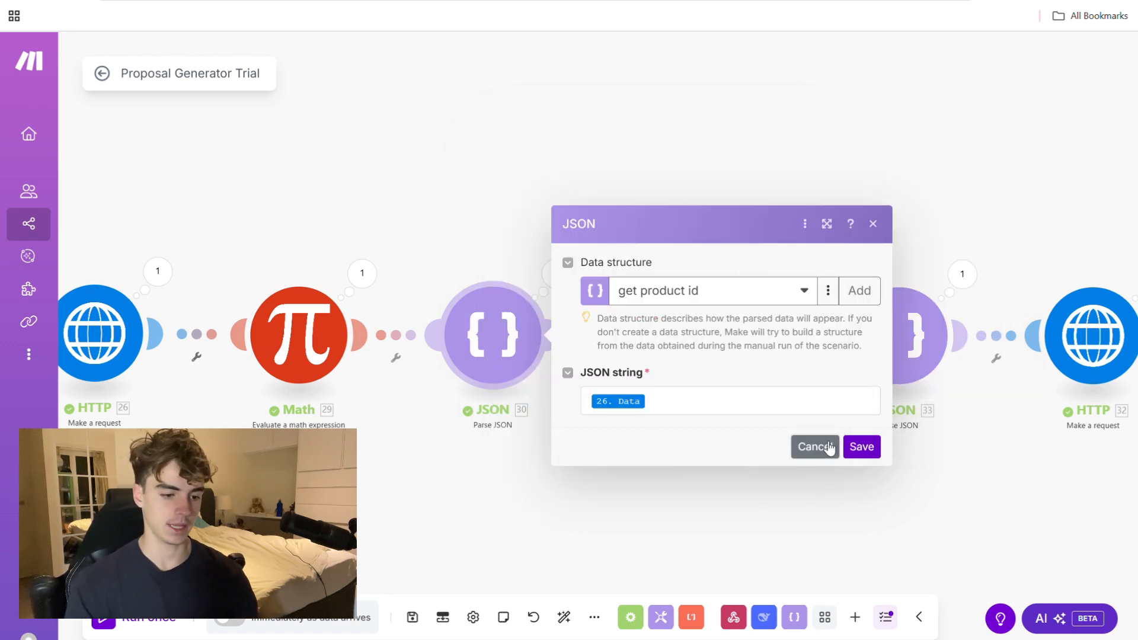
{"action": "left_click", "coordinate": [830, 448]}
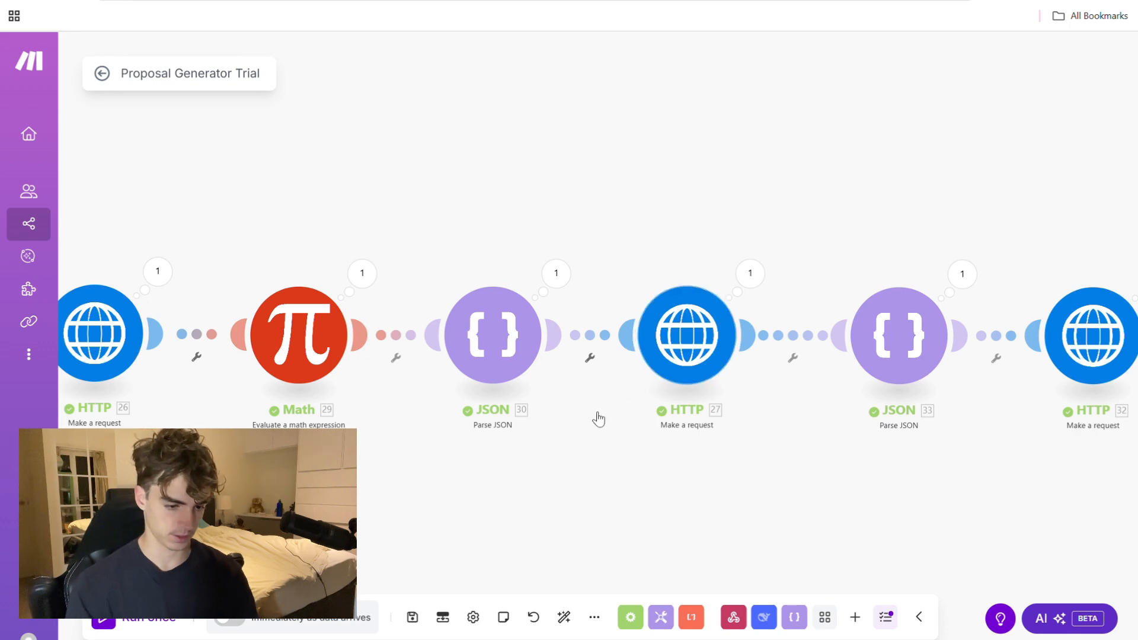
- Review the Stripe prices request in the second HTTP module, including its headers and request content, and close it without changes
{"action": "left_click", "coordinate": [683, 375]}
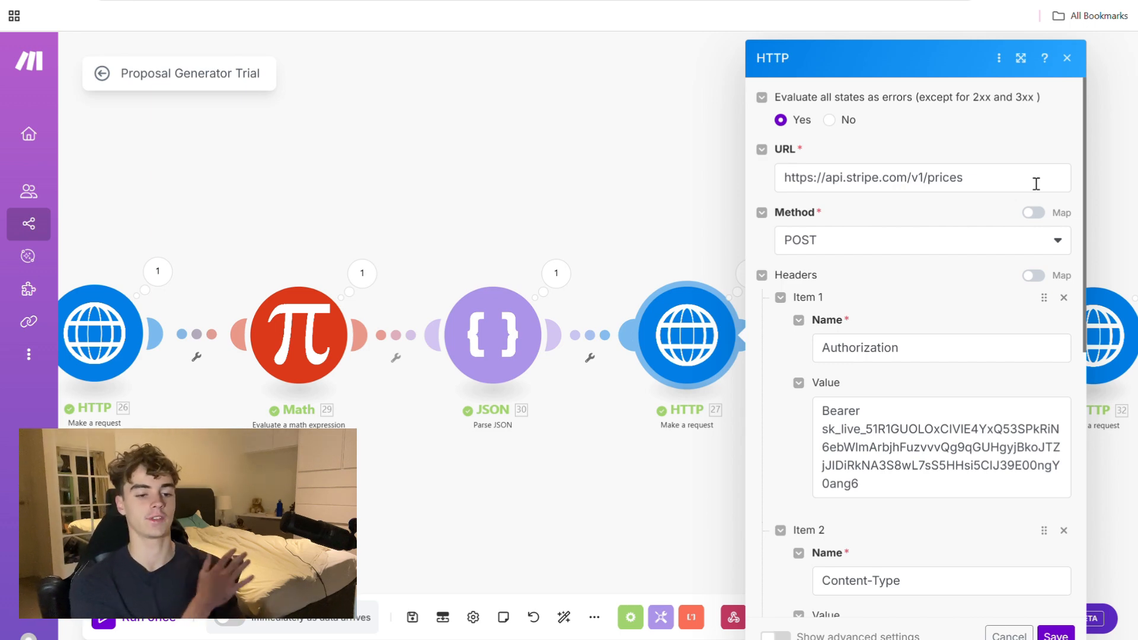
{"action": "scroll", "coordinate": [1037, 178], "scroll_direction": "down", "scroll_amount": 1}
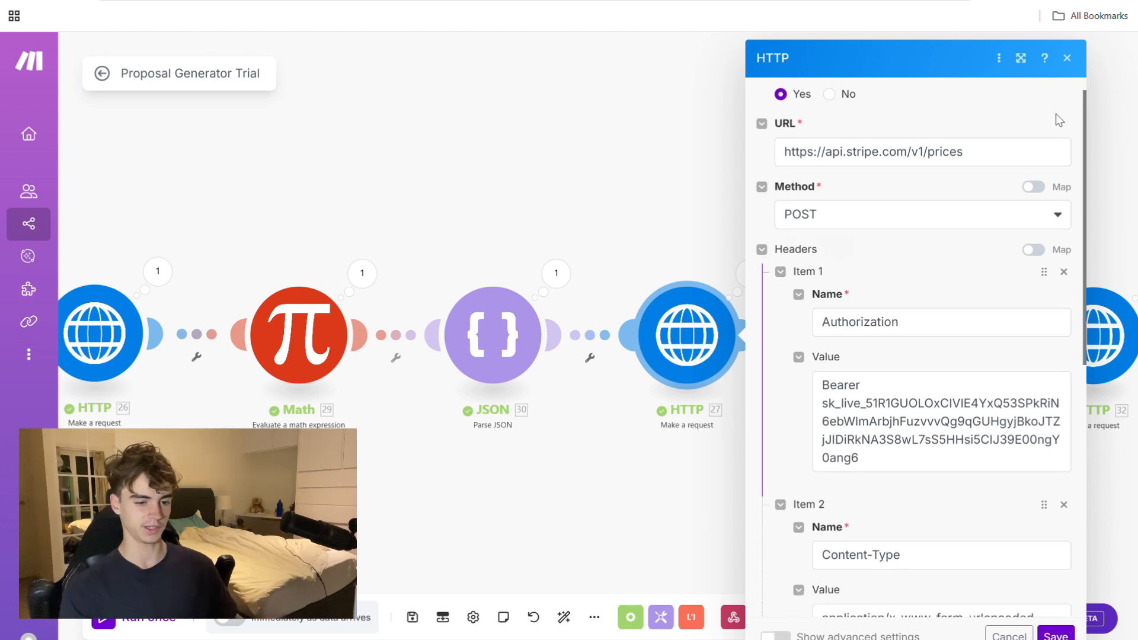
{"action": "scroll", "coordinate": [910, 379], "scroll_direction": "down", "scroll_amount": 1}
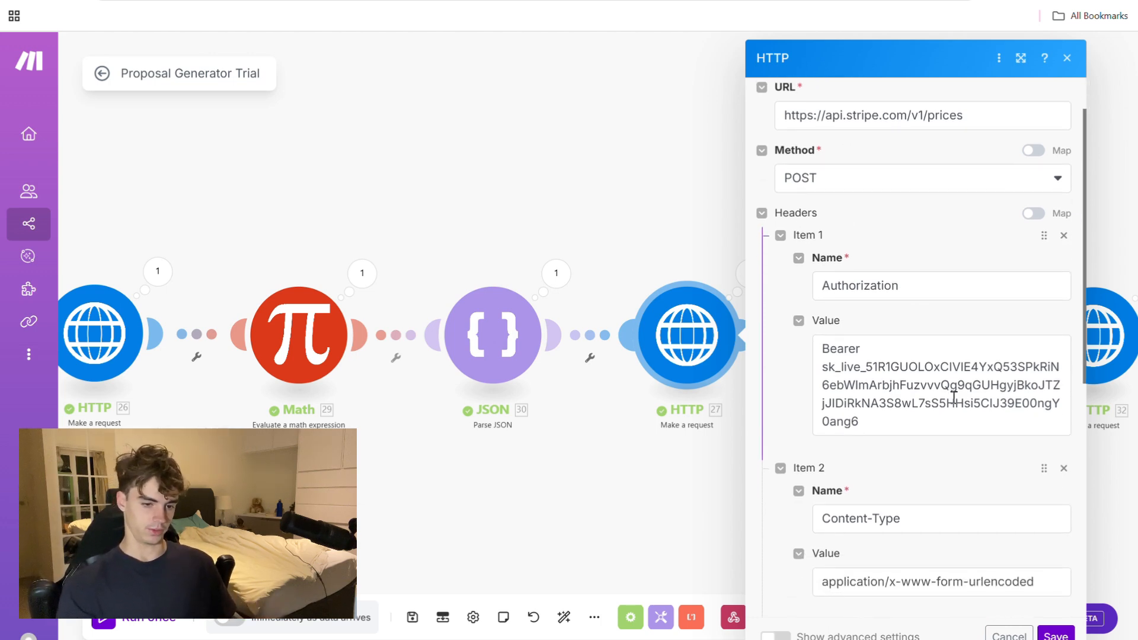
{"action": "scroll", "coordinate": [954, 397], "scroll_direction": "down", "scroll_amount": 10}
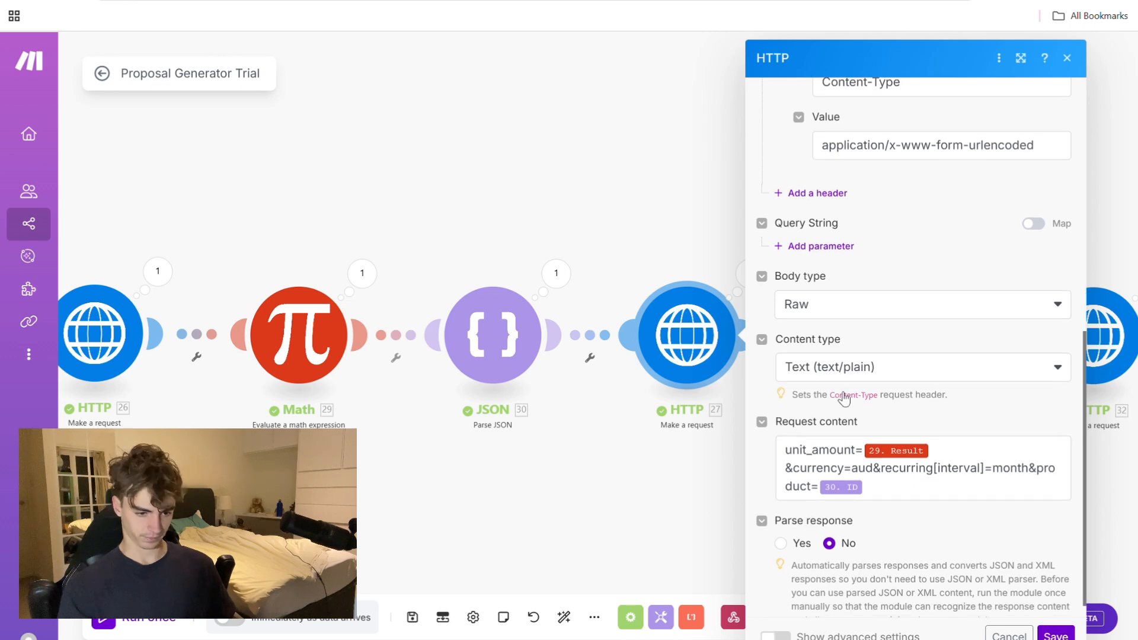
{"action": "scroll", "coordinate": [821, 472], "scroll_direction": "down", "scroll_amount": 1}
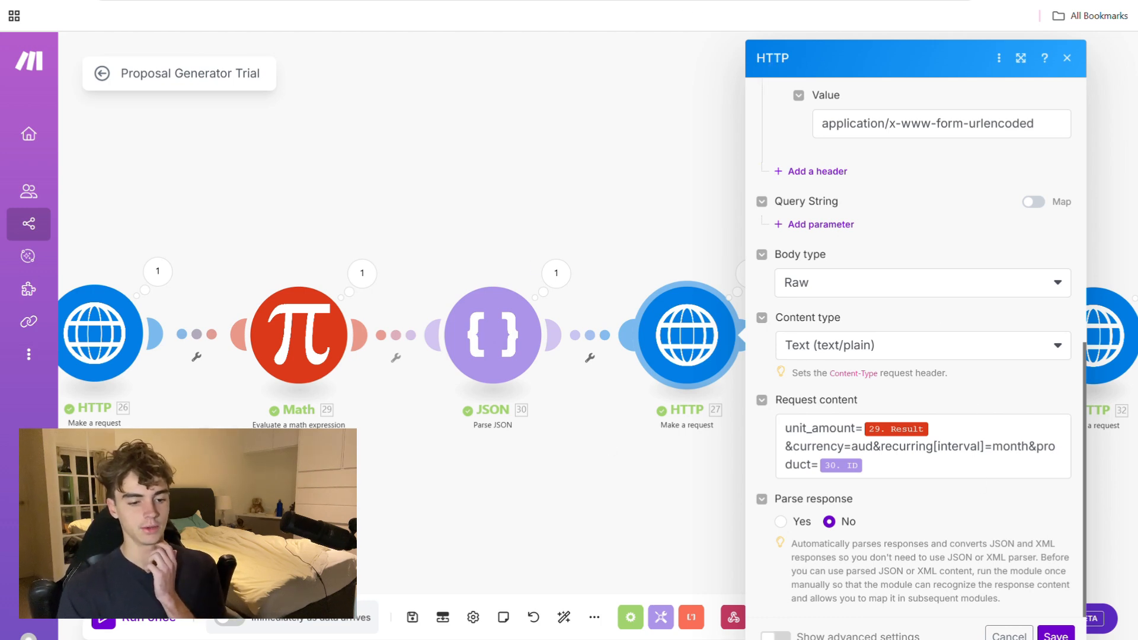
{"action": "left_click", "coordinate": [1009, 636]}
- Check the following Parse JSON module's mapping and highlight the price id line in the second HTTP module's run output
{"action": "left_click_drag", "start_coordinate": [762, 473], "coordinate": [555, 464]}
{"action": "left_click", "coordinate": [688, 364]}
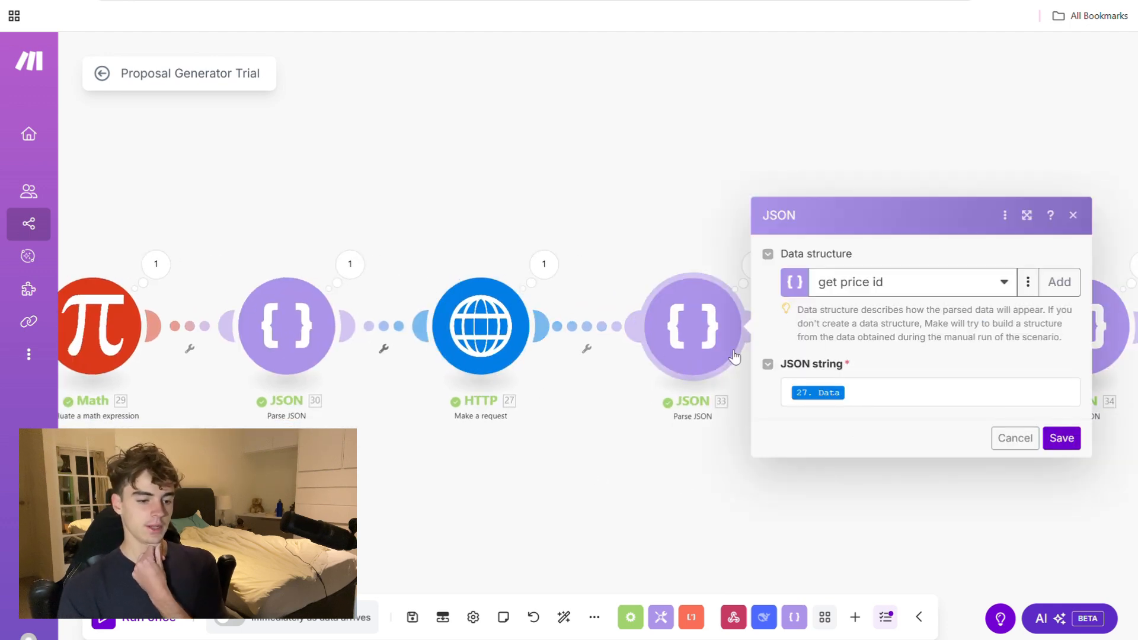
{"action": "left_click", "coordinate": [544, 264]}
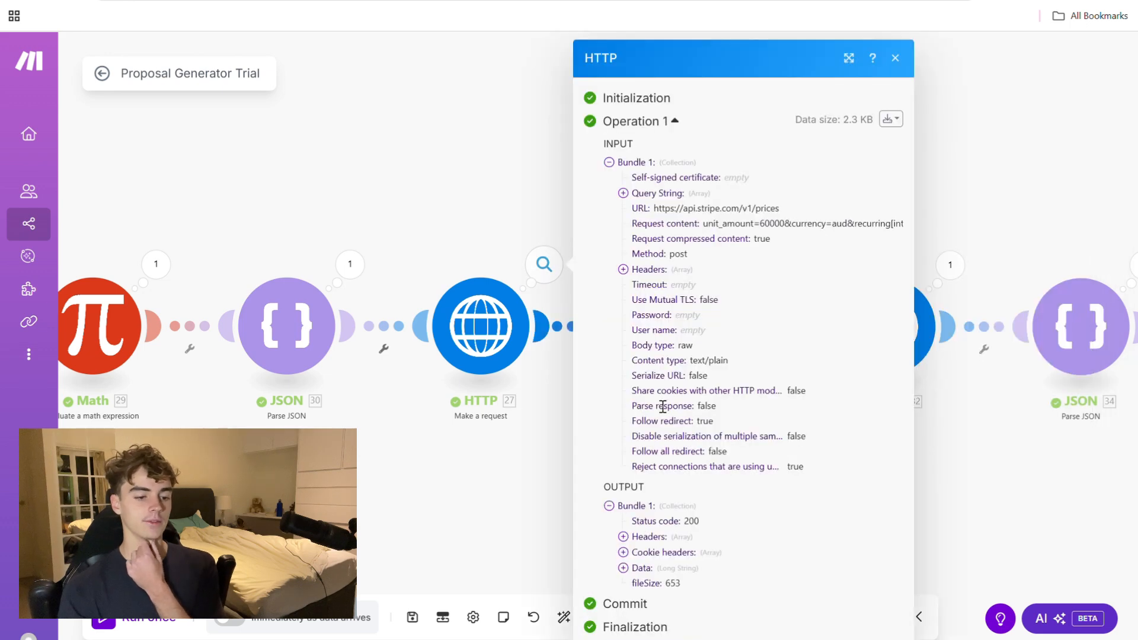
{"action": "left_click", "coordinate": [623, 568]}
{"action": "scroll", "coordinate": [665, 347], "scroll_direction": "down", "scroll_amount": 4}
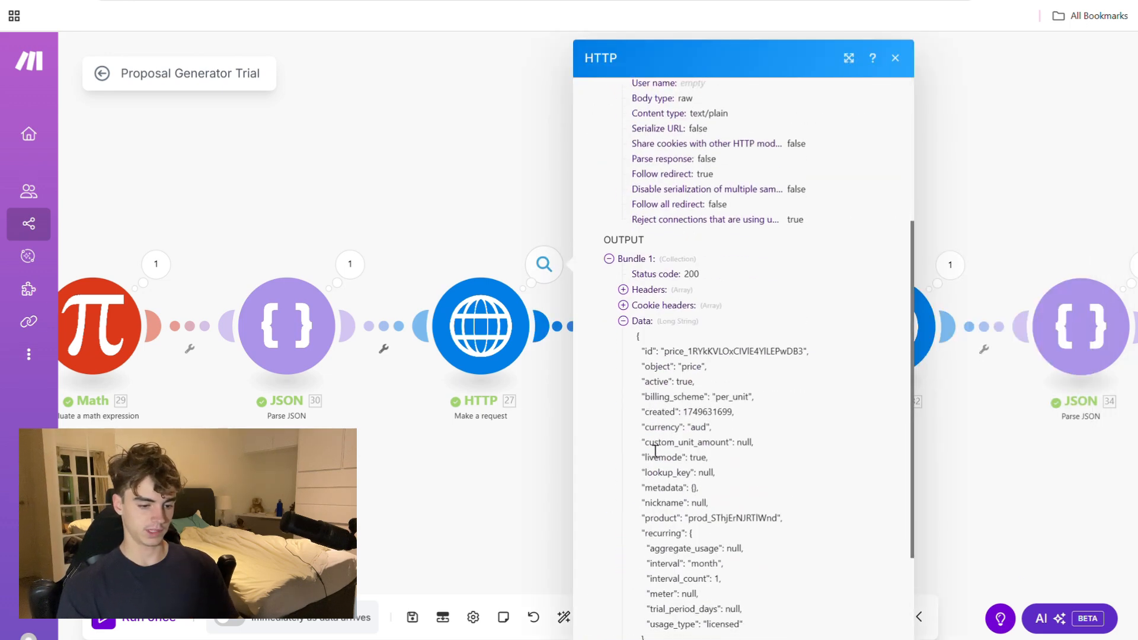
{"action": "left_click_drag", "start_coordinate": [642, 348], "coordinate": [821, 354]}
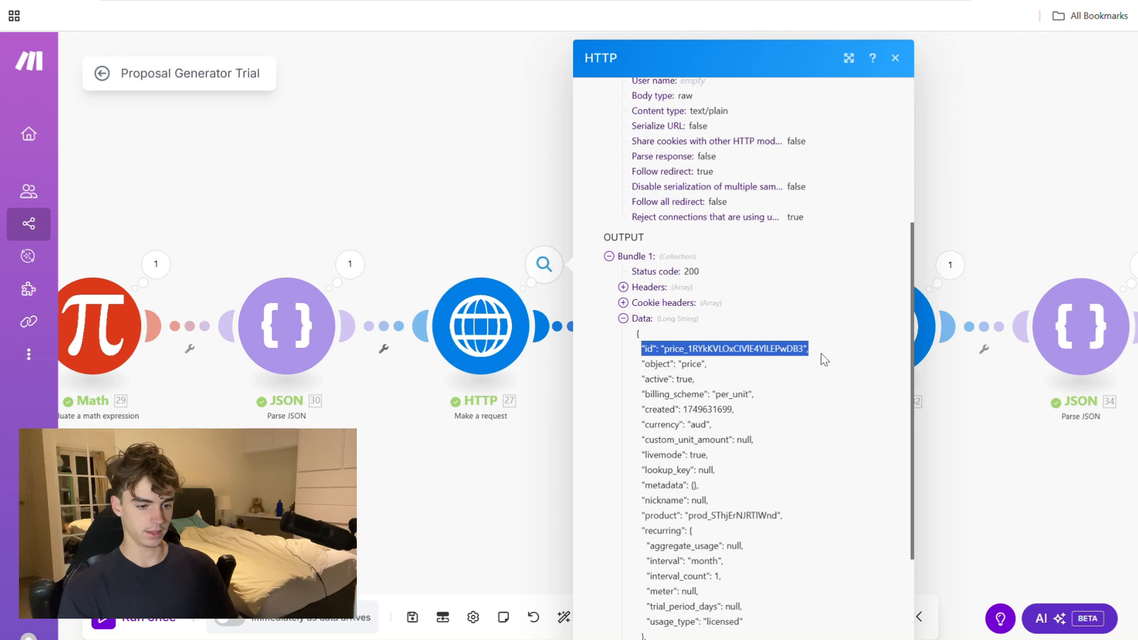
{"action": "scroll", "coordinate": [771, 437], "scroll_direction": "down", "scroll_amount": 3}
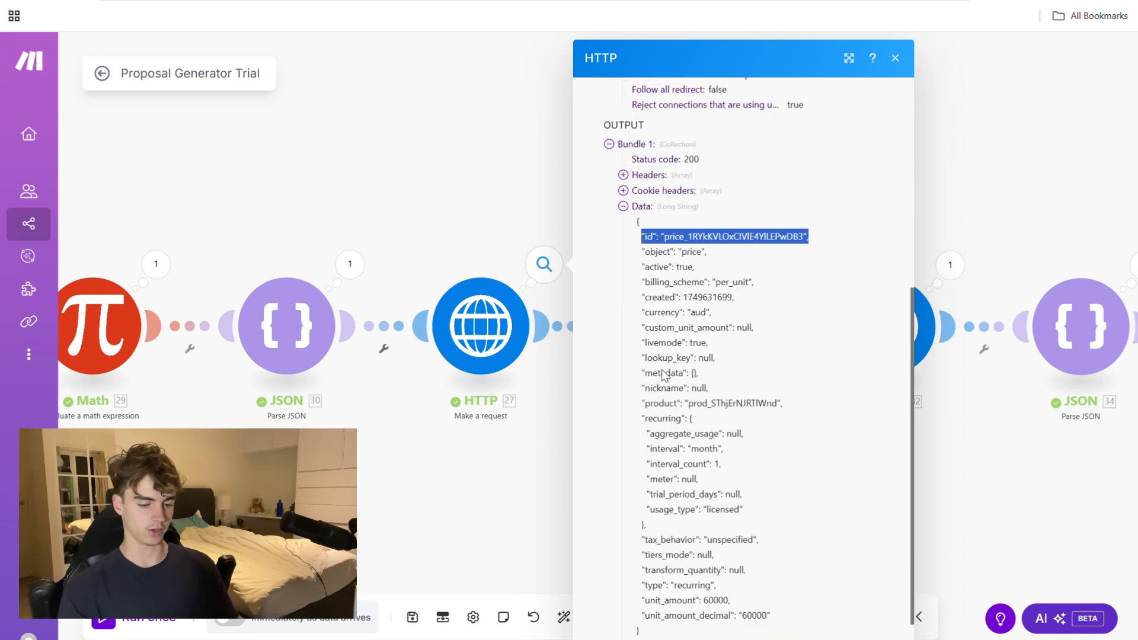
{"action": "left_click", "coordinate": [530, 516]}
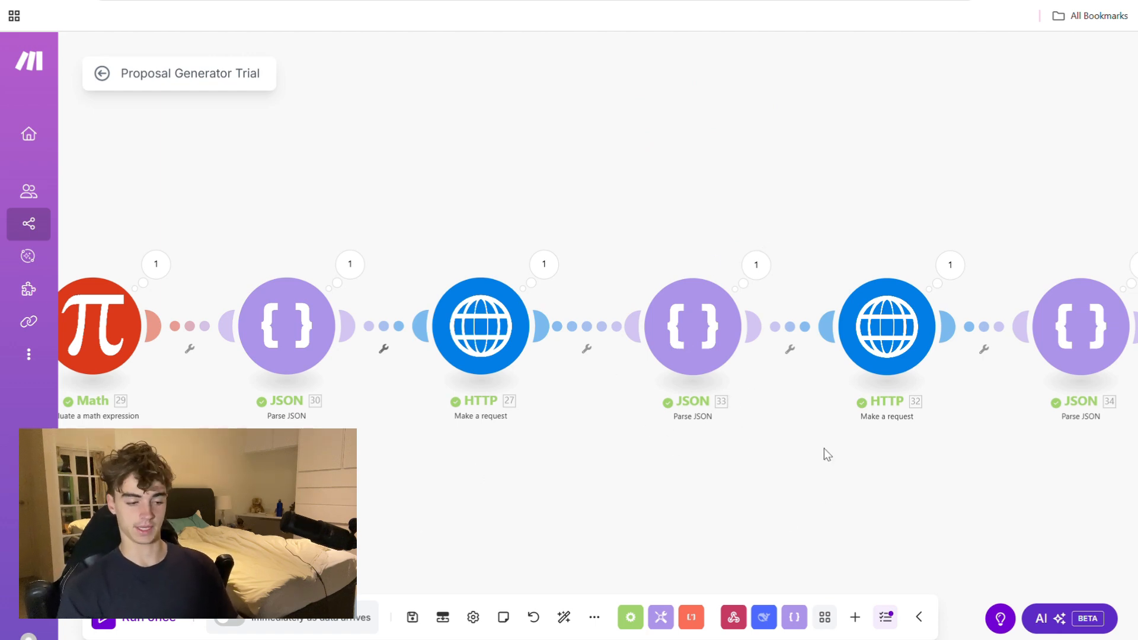
- Review the Stripe payment links request in the third HTTP module, from URL and headers to request content, and save the module
{"action": "left_click_drag", "start_coordinate": [828, 454], "coordinate": [593, 488]}
{"action": "left_click", "coordinate": [551, 418]}
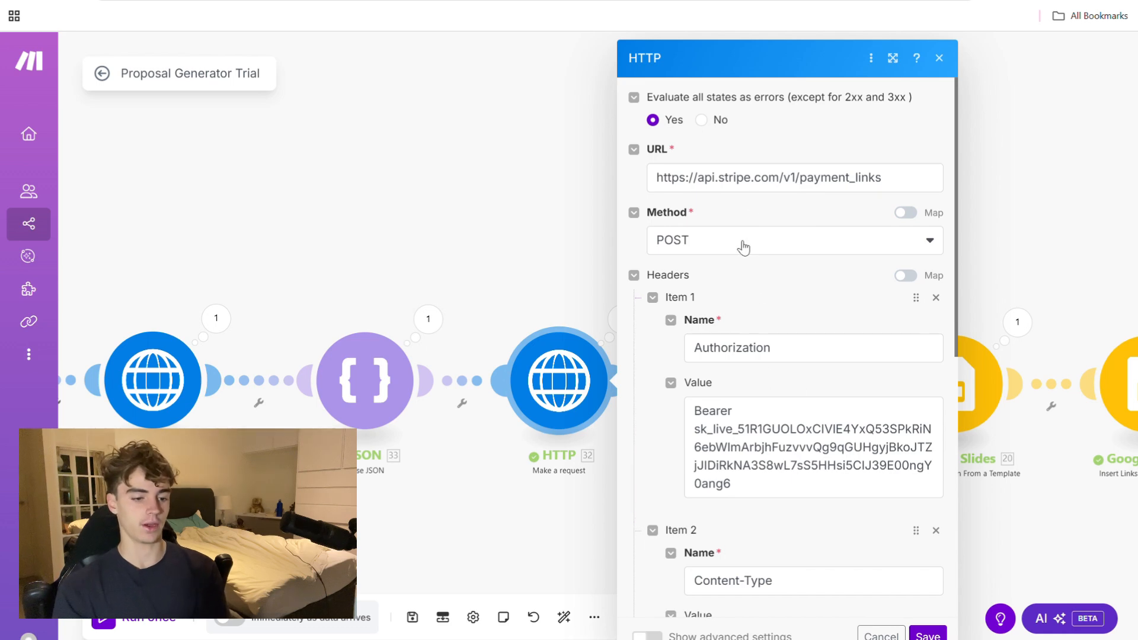
{"action": "scroll", "coordinate": [745, 248], "scroll_direction": "down", "scroll_amount": 4}
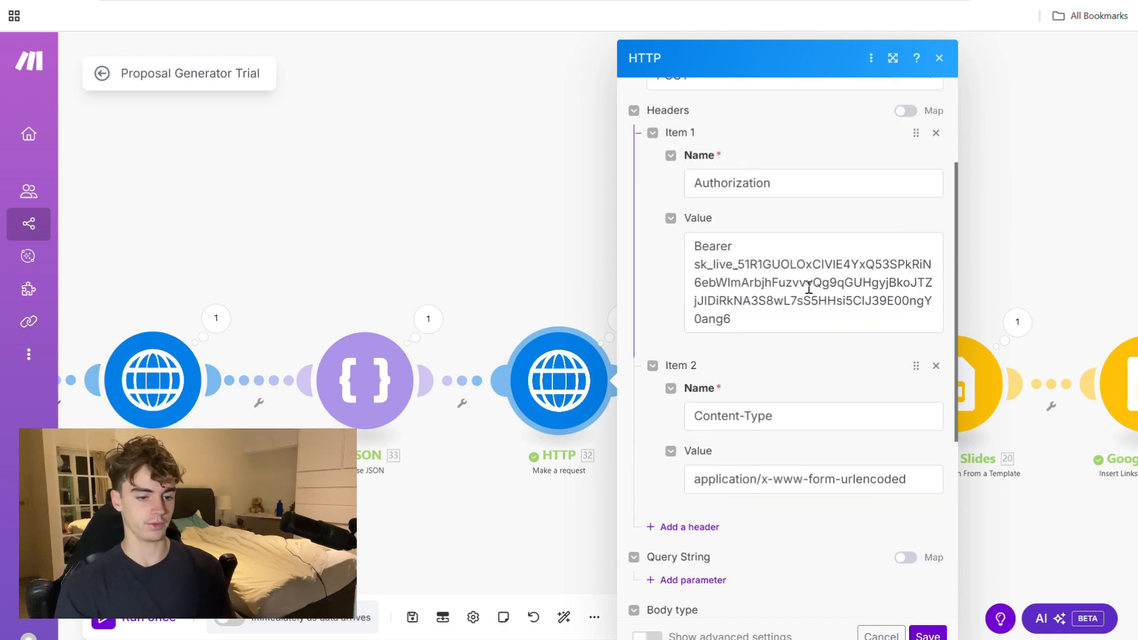
{"action": "scroll", "coordinate": [773, 479], "scroll_direction": "down", "scroll_amount": 5}
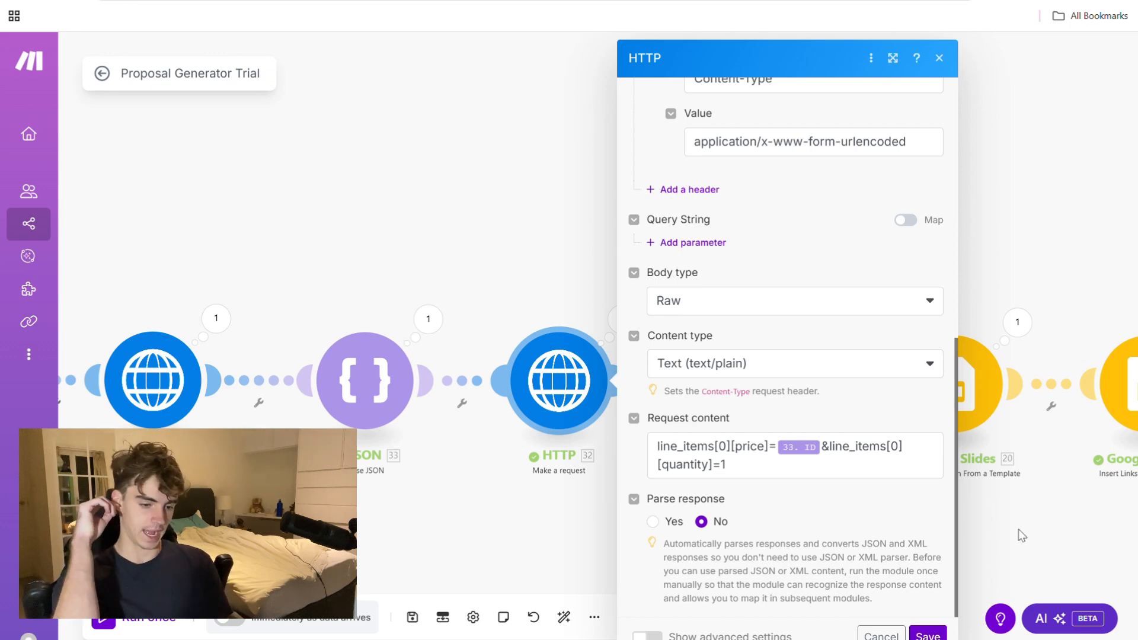
{"action": "scroll", "coordinate": [802, 483], "scroll_direction": "up", "scroll_amount": 10}
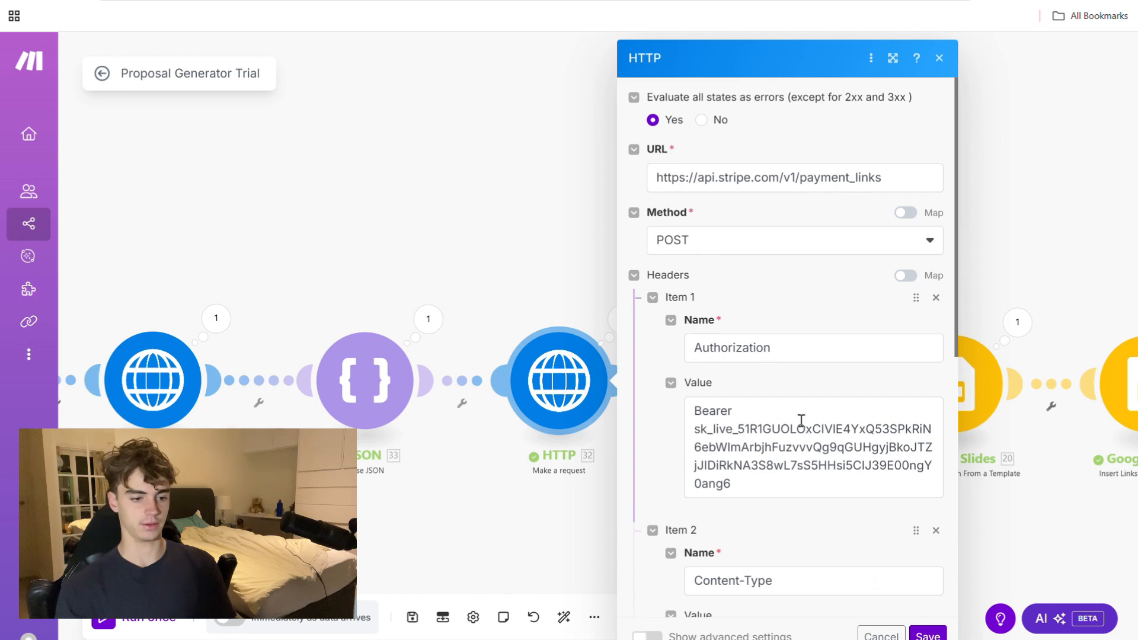
{"action": "left_click", "coordinate": [933, 637]}
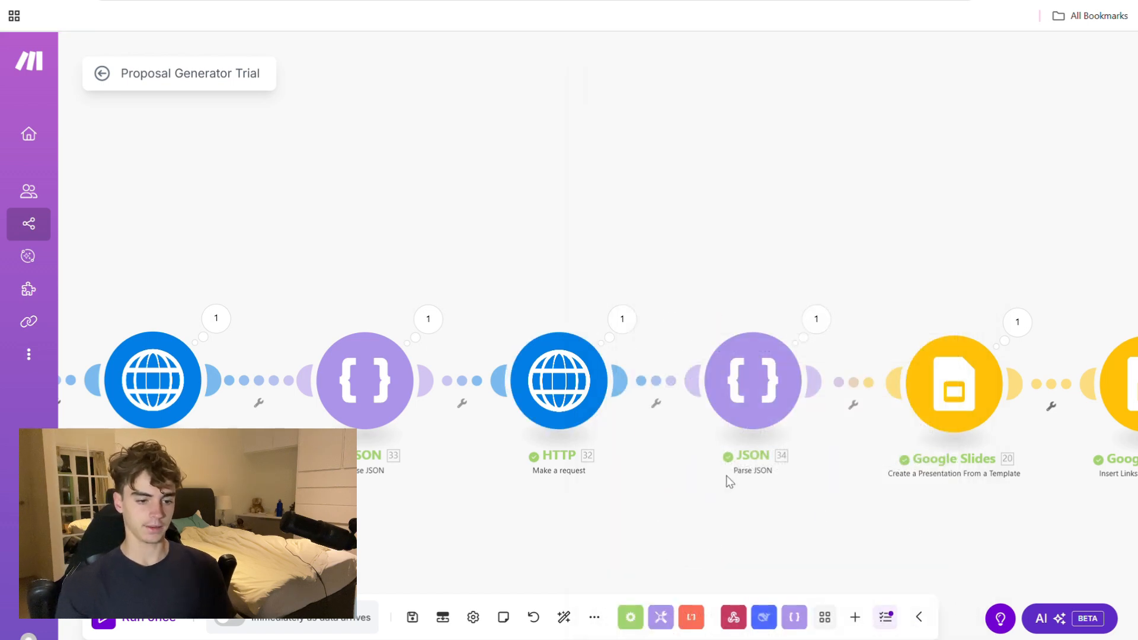
- Look over the Parse JSON, Google Slides and Google Drive modules that follow the payment links request
{"action": "left_click_drag", "start_coordinate": [676, 517], "coordinate": [563, 499]}
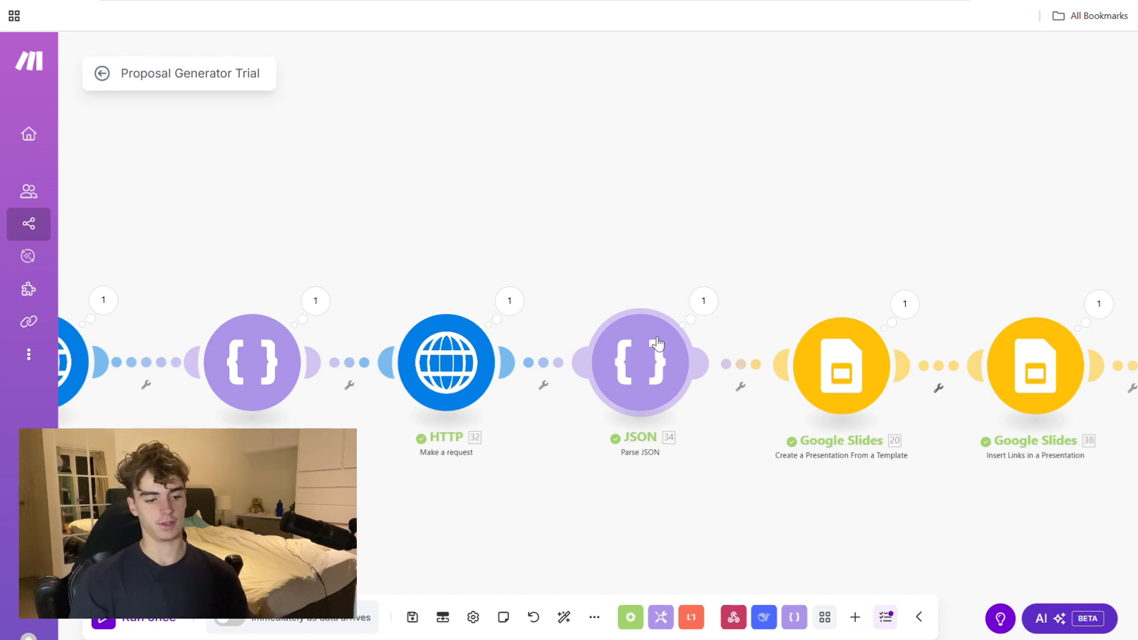
{"action": "left_click_drag", "start_coordinate": [706, 540], "coordinate": [446, 519]}
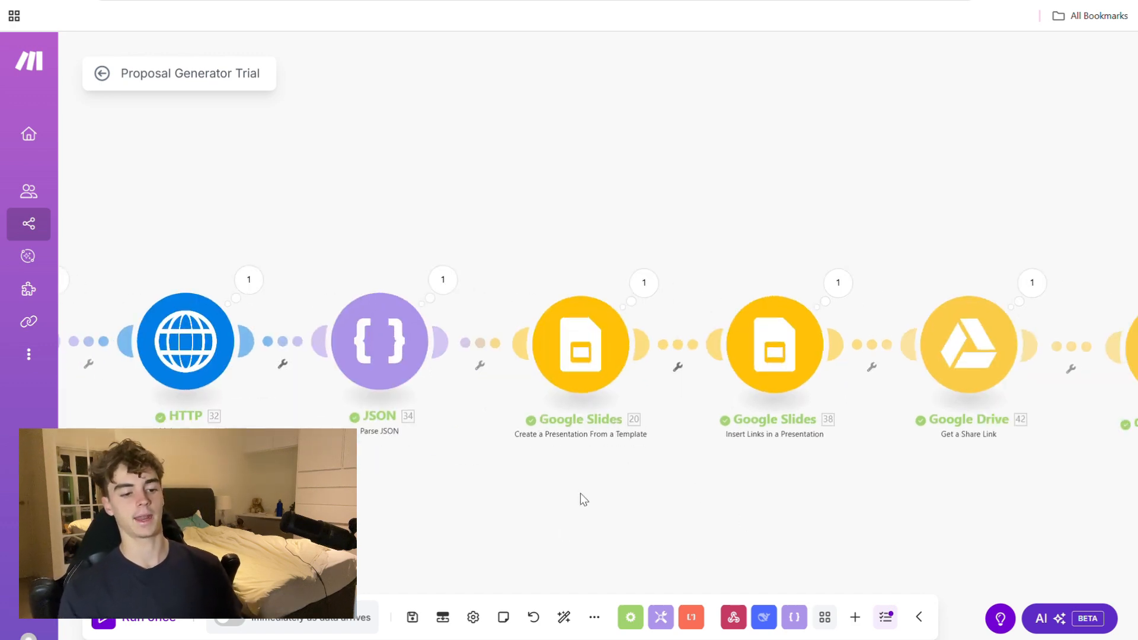
{"action": "left_click_drag", "start_coordinate": [649, 526], "coordinate": [524, 471]}
{"action": "left_click_drag", "start_coordinate": [856, 479], "coordinate": [785, 480]}
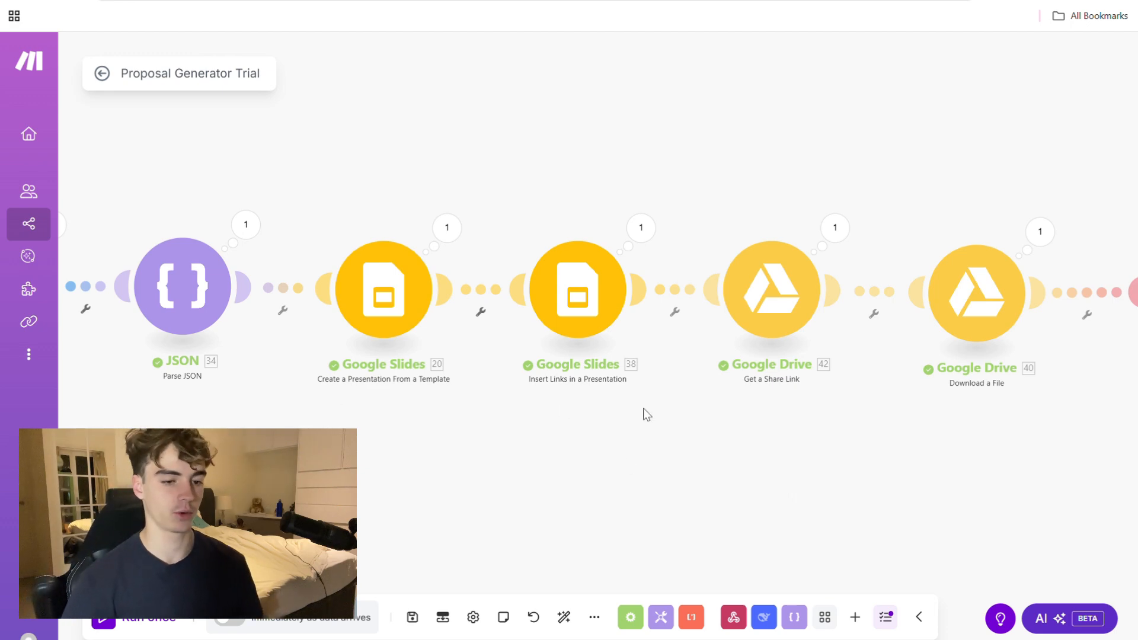
- Switch to Google Drive, open ORIGINAL Proposal template from the PROPOSAL GENERATOR folder, and view its title and About Us slides
{"action": "left_click", "coordinate": [830, 639]}
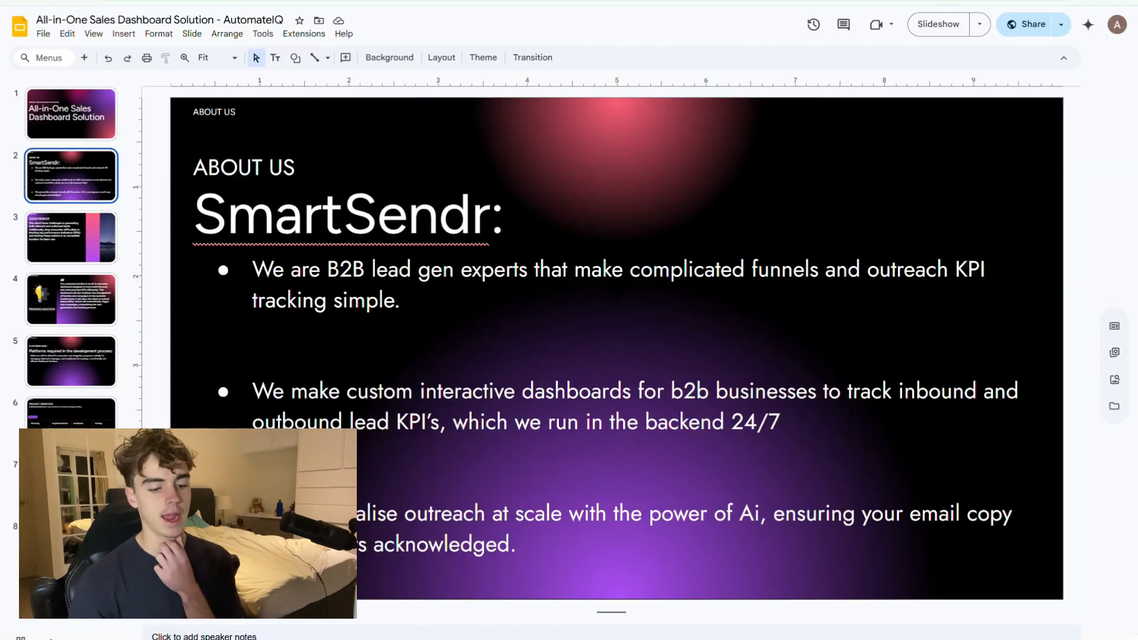
{"action": "left_click", "coordinate": [101, 0]}
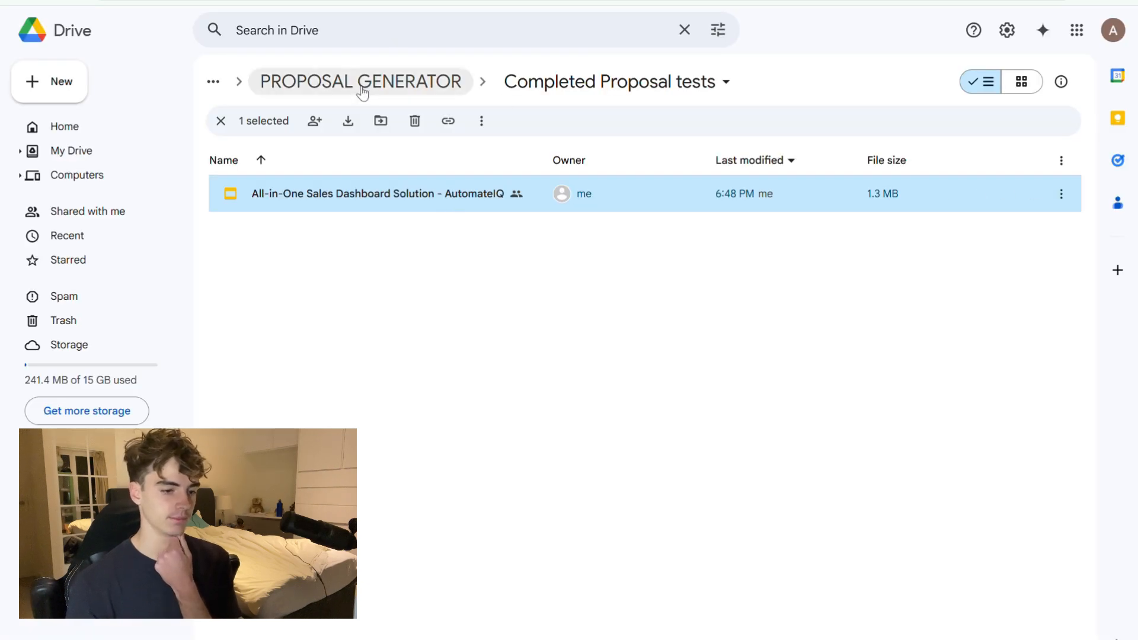
{"action": "left_click", "coordinate": [363, 88]}
{"action": "left_click", "coordinate": [346, 238]}
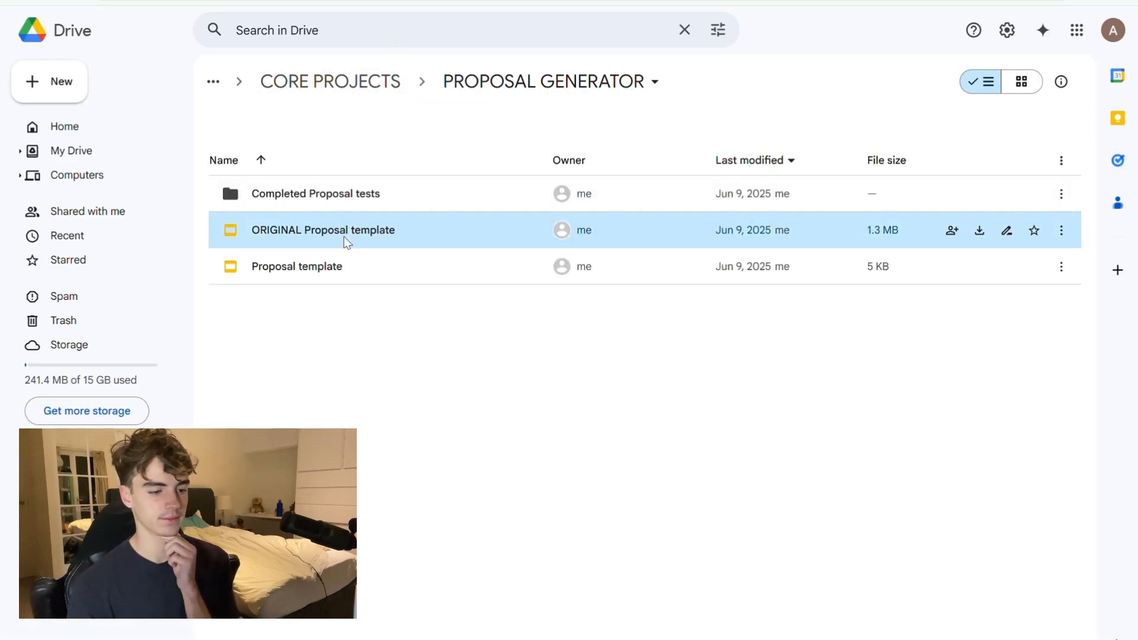
{"action": "double_click", "coordinate": [346, 238]}
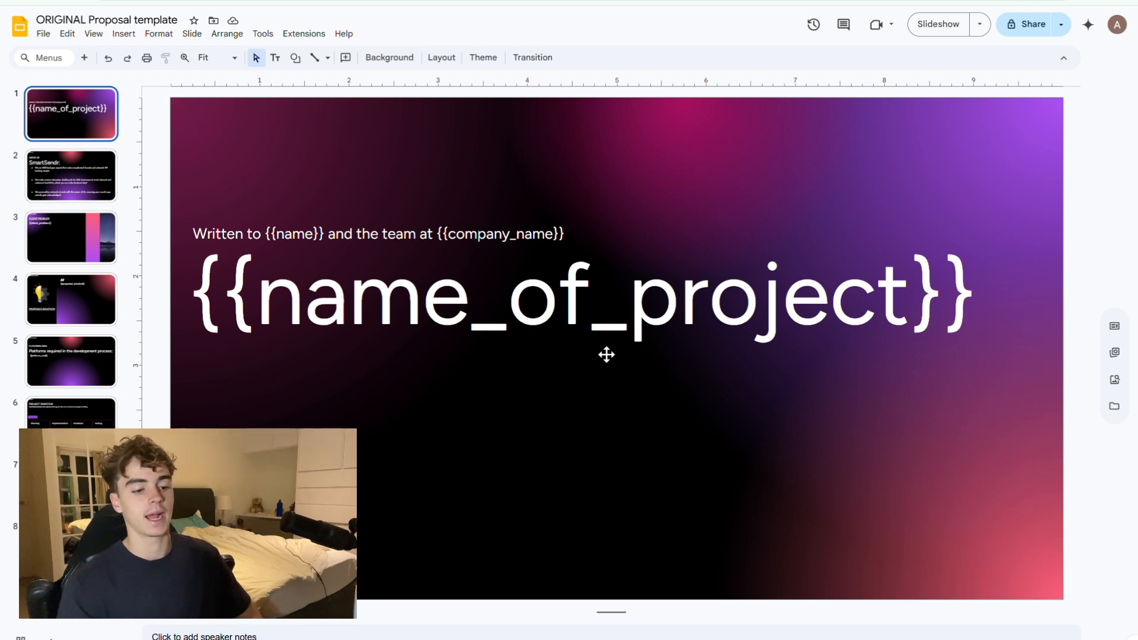
{"action": "left_click", "coordinate": [43, 170]}
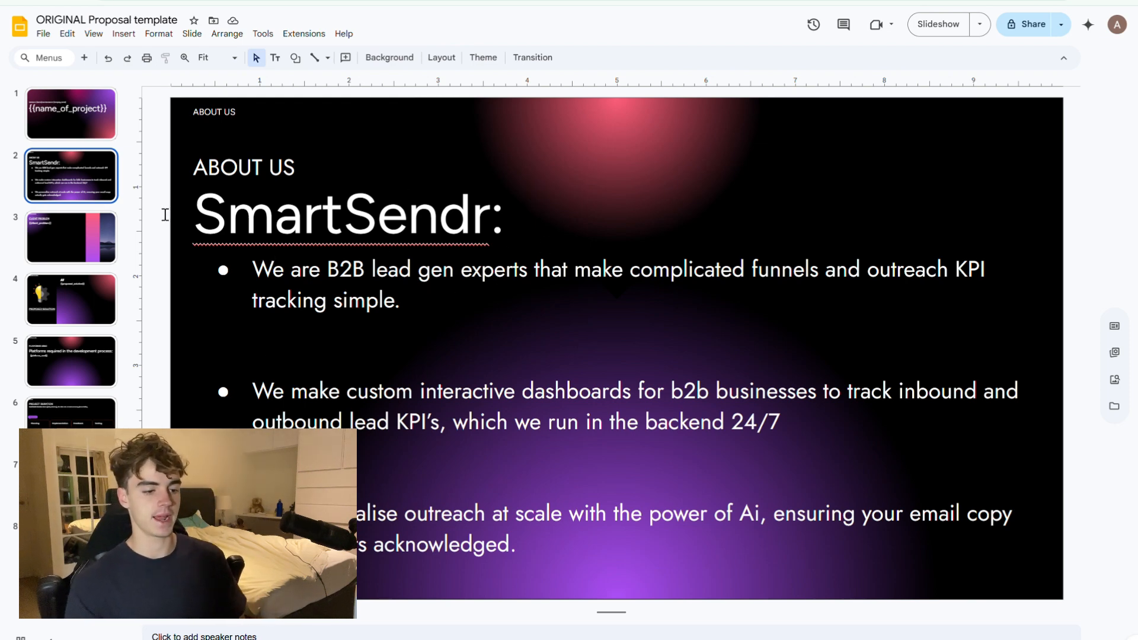
- View the template's Client Problem and Proposed Solution slides, and switch to Make to open the Create a Presentation From a Template module
{"action": "left_click", "coordinate": [89, 252]}
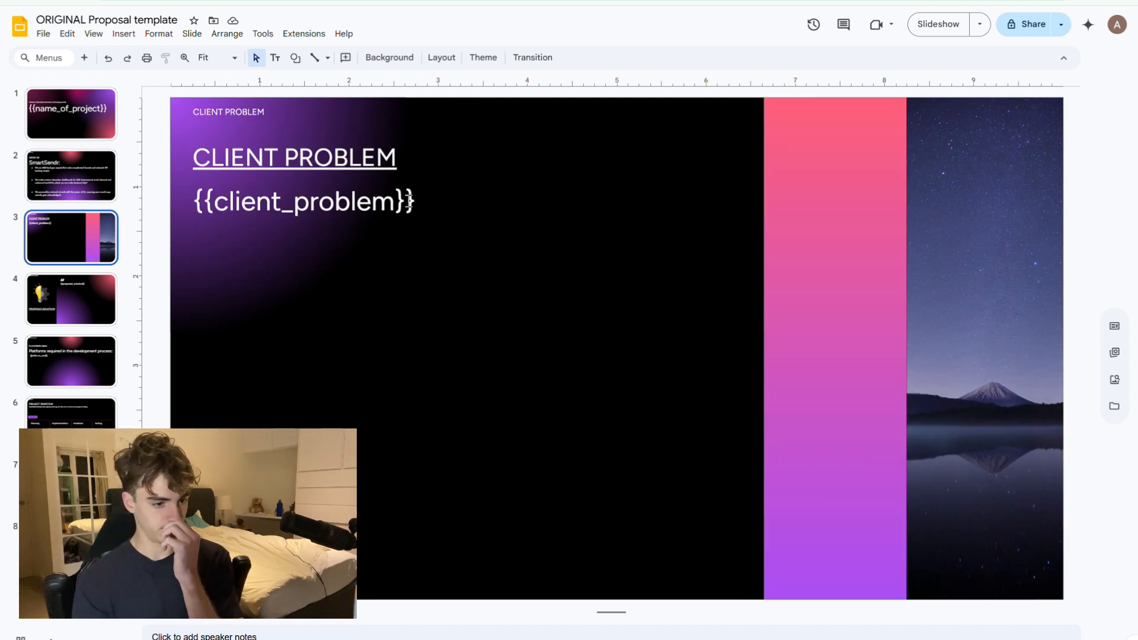
{"action": "left_click", "coordinate": [79, 306]}
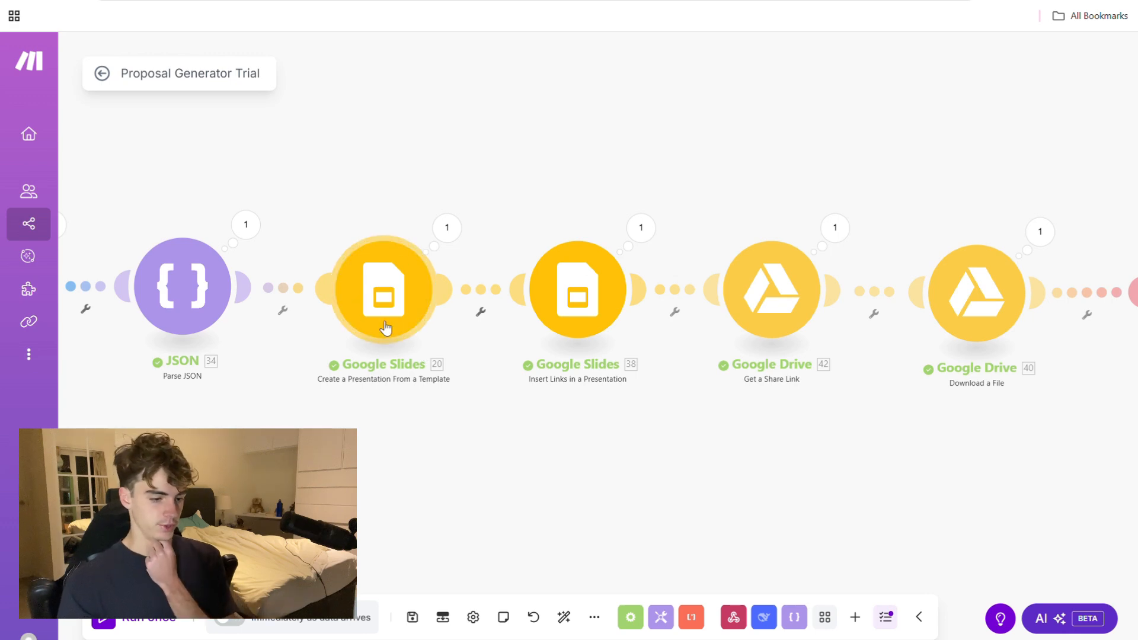
{"action": "left_click", "coordinate": [400, 292]}
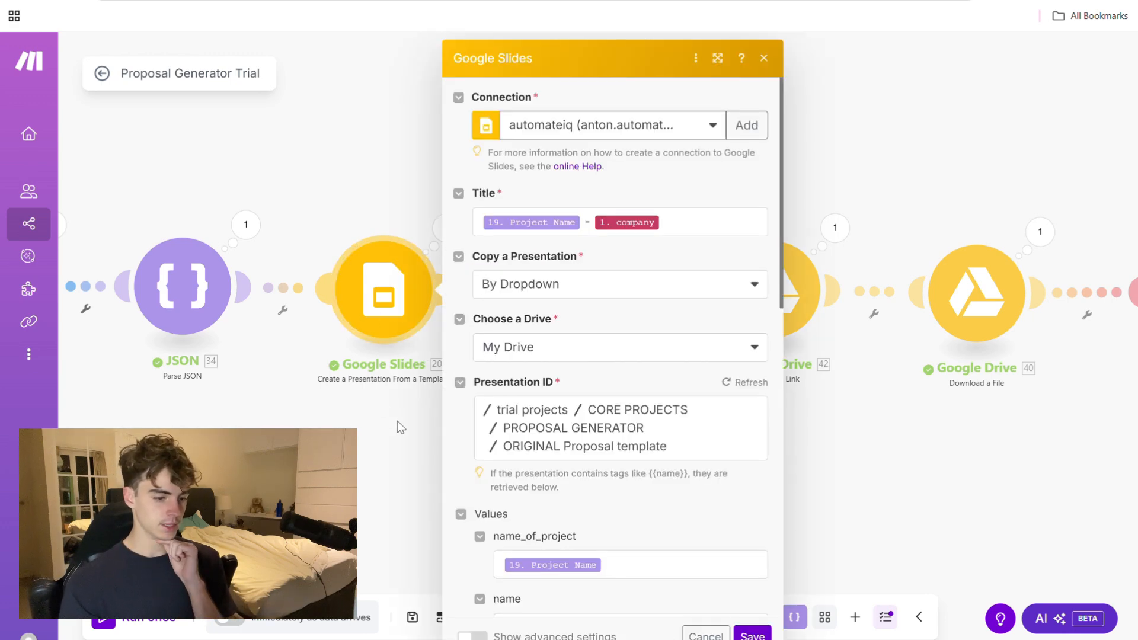
{"action": "left_click", "coordinate": [383, 425]}
{"action": "left_click", "coordinate": [385, 287]}
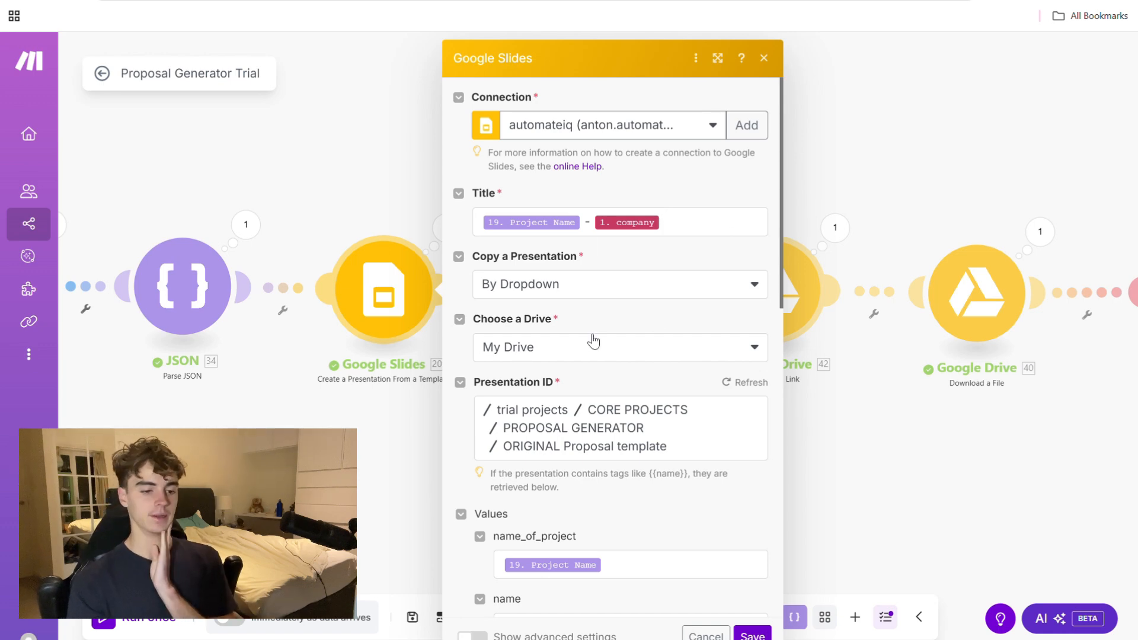
- Review the presentation ID and the placeholder value mappings from name_of_project through payment_link
{"action": "scroll", "coordinate": [658, 225], "scroll_direction": "down", "scroll_amount": 2}
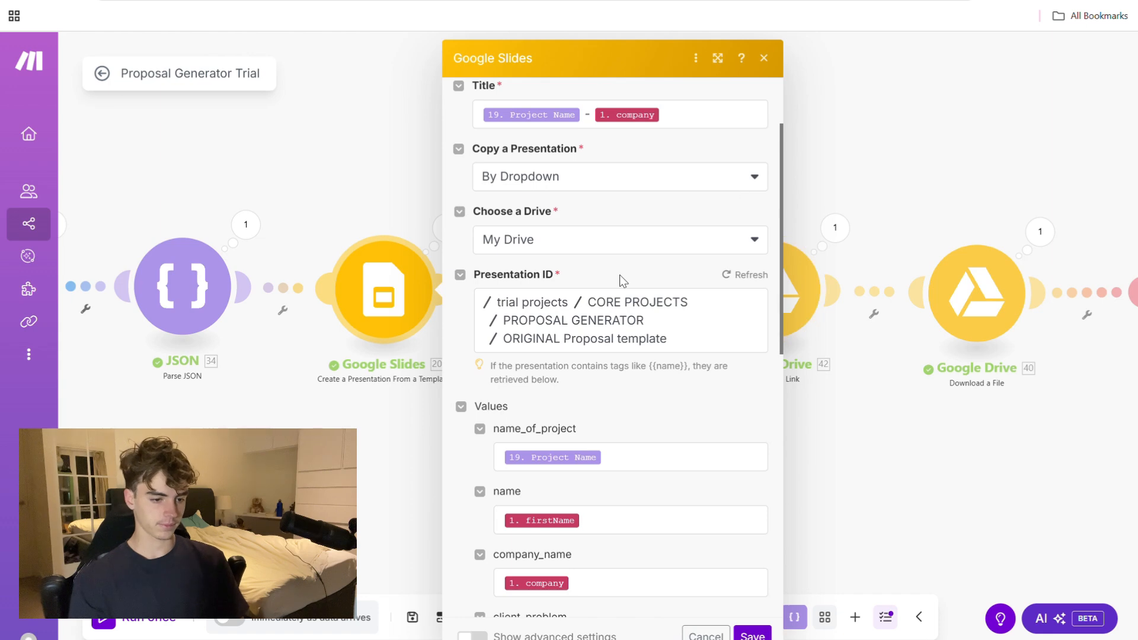
{"action": "scroll", "coordinate": [605, 355], "scroll_direction": "down", "scroll_amount": 3}
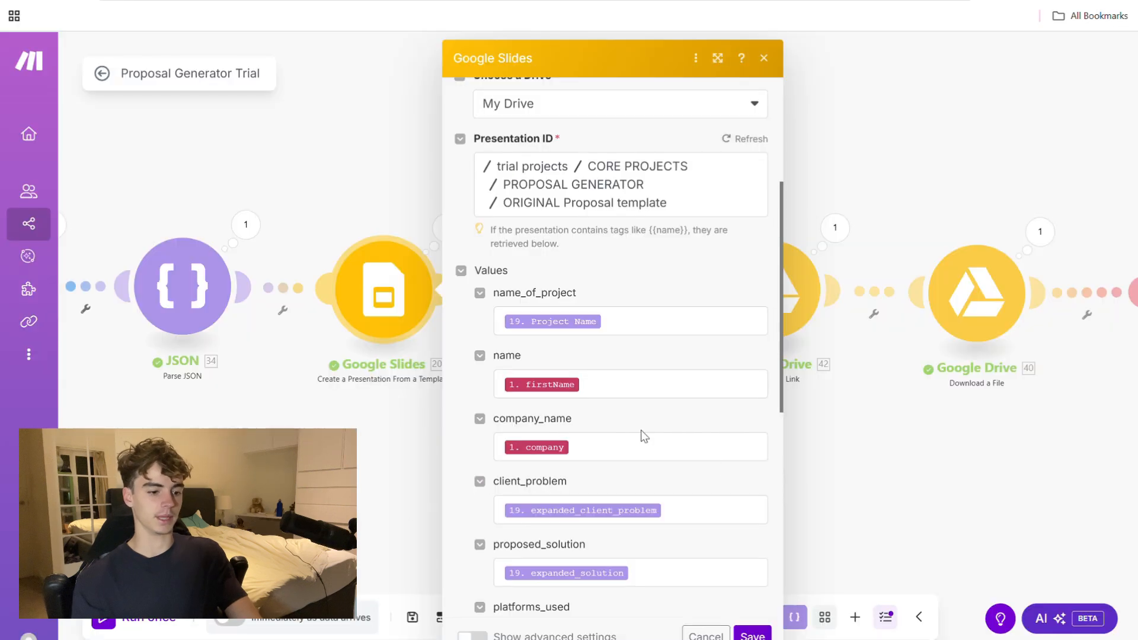
{"action": "scroll", "coordinate": [616, 451], "scroll_direction": "down", "scroll_amount": 2}
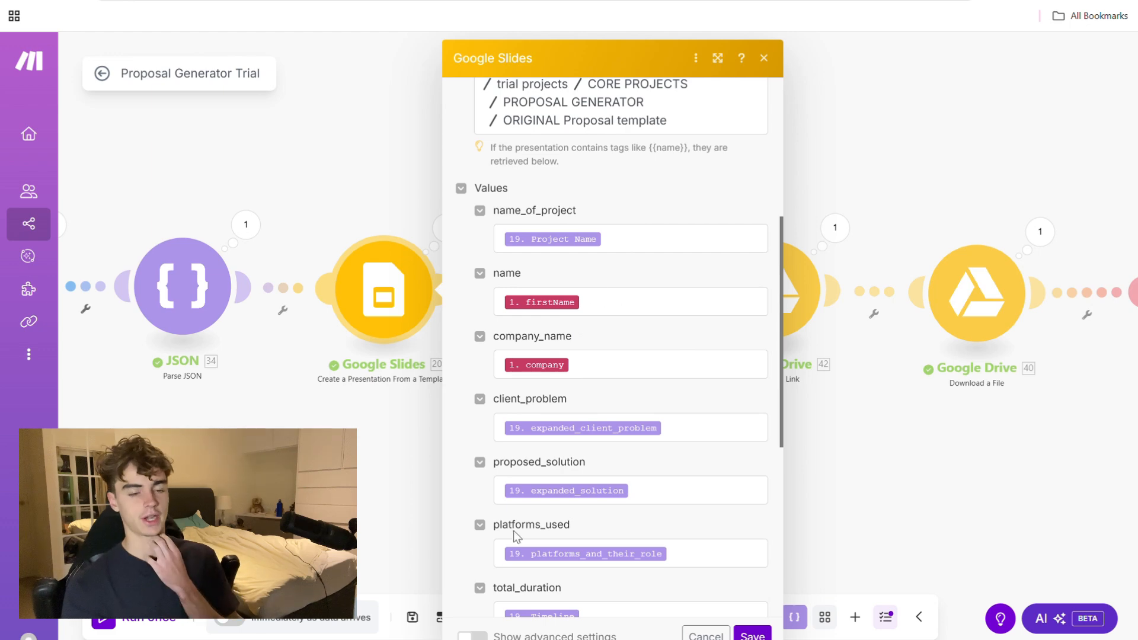
{"action": "scroll", "coordinate": [522, 526], "scroll_direction": "down", "scroll_amount": 1}
{"action": "scroll", "coordinate": [521, 525], "scroll_direction": "down", "scroll_amount": 1}
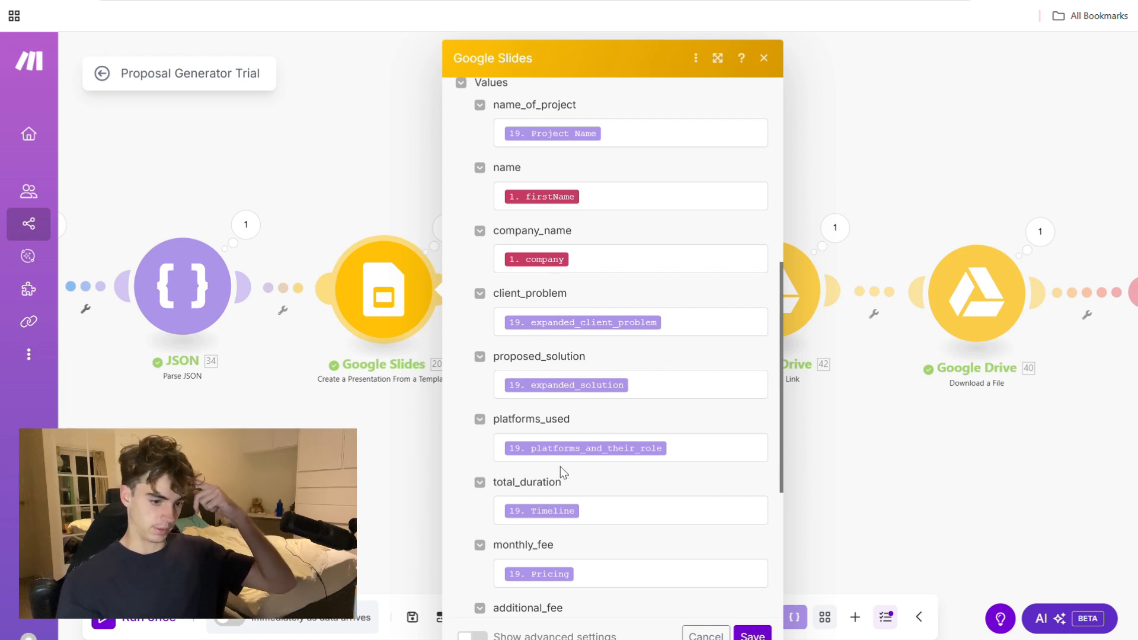
{"action": "scroll", "coordinate": [553, 541], "scroll_direction": "down", "scroll_amount": 1}
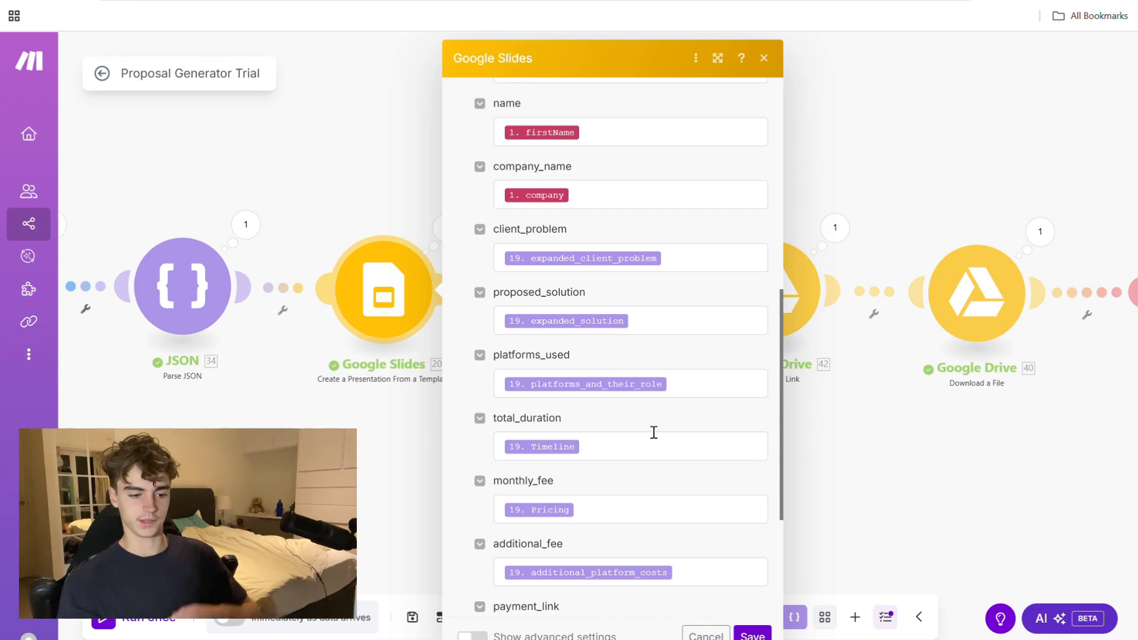
{"action": "scroll", "coordinate": [652, 438], "scroll_direction": "down", "scroll_amount": 1}
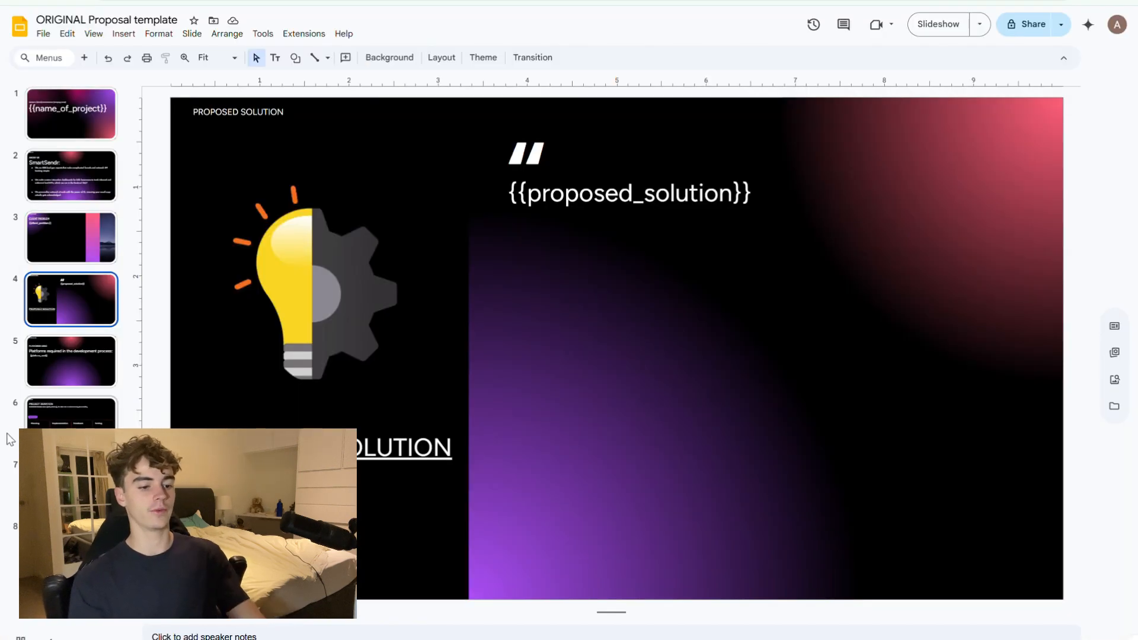
- Compare the template's Pricing and Conclusion slides with the fee and payment link mappings in the Create a Presentation From a Template module
{"action": "left_click", "coordinate": [35, 439]}
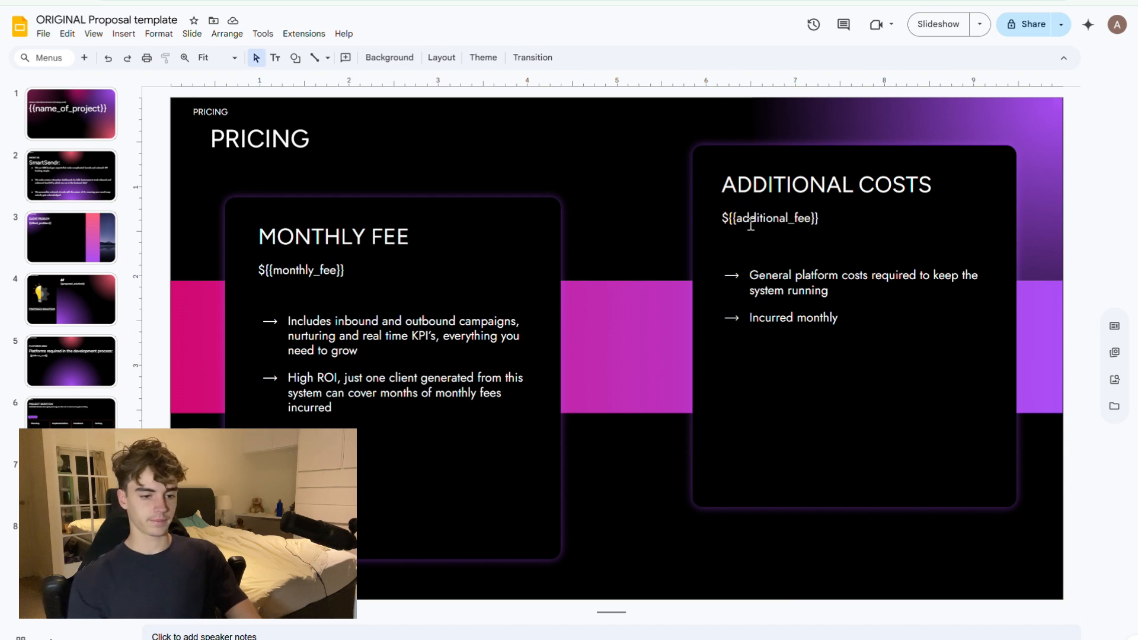
{"action": "left_click", "coordinate": [71, 543]}
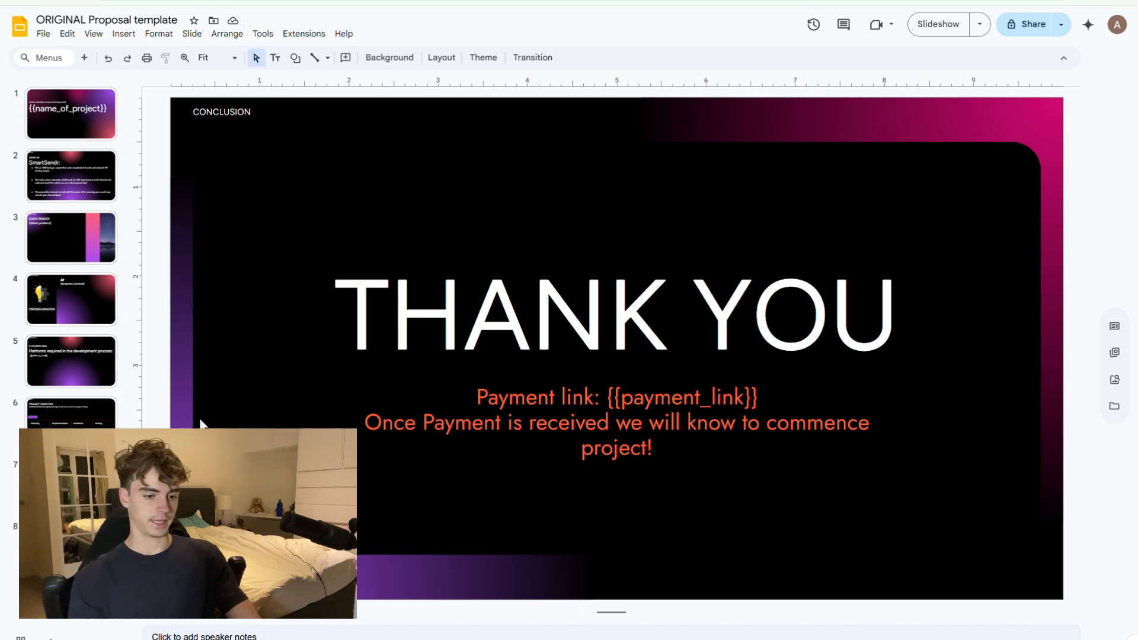
{"action": "left_click", "coordinate": [67, 422]}
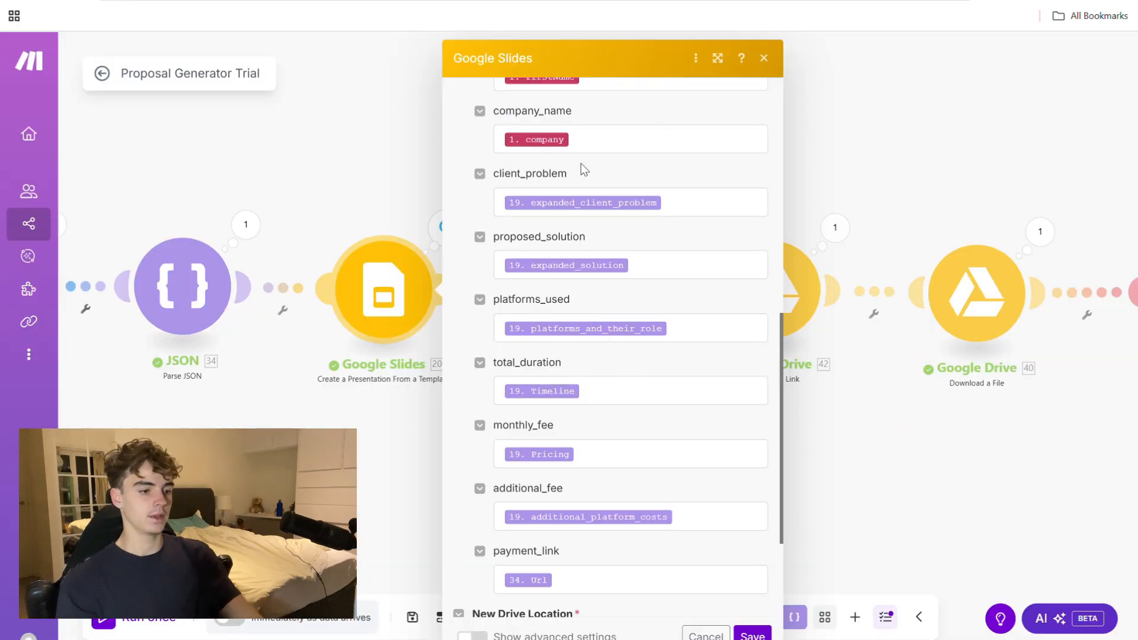
{"action": "scroll", "coordinate": [643, 394], "scroll_direction": "down", "scroll_amount": 3}
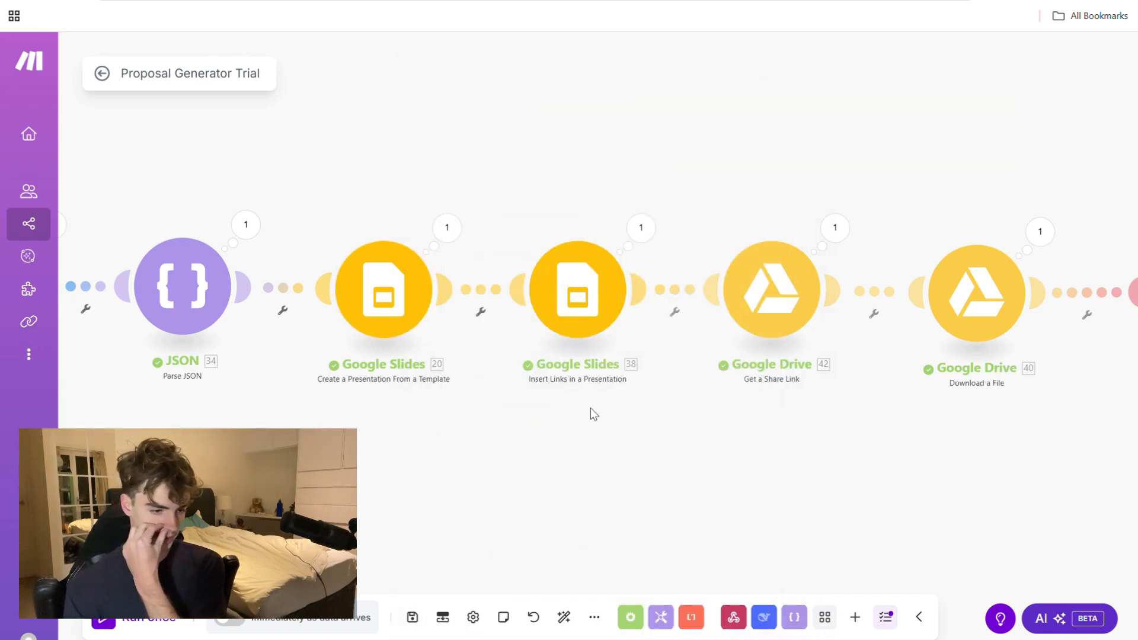
- Review the Insert Links in a Presentation module and highlight the presentation ID in the preceding Google Slides module's run output
{"action": "left_click", "coordinate": [591, 323]}
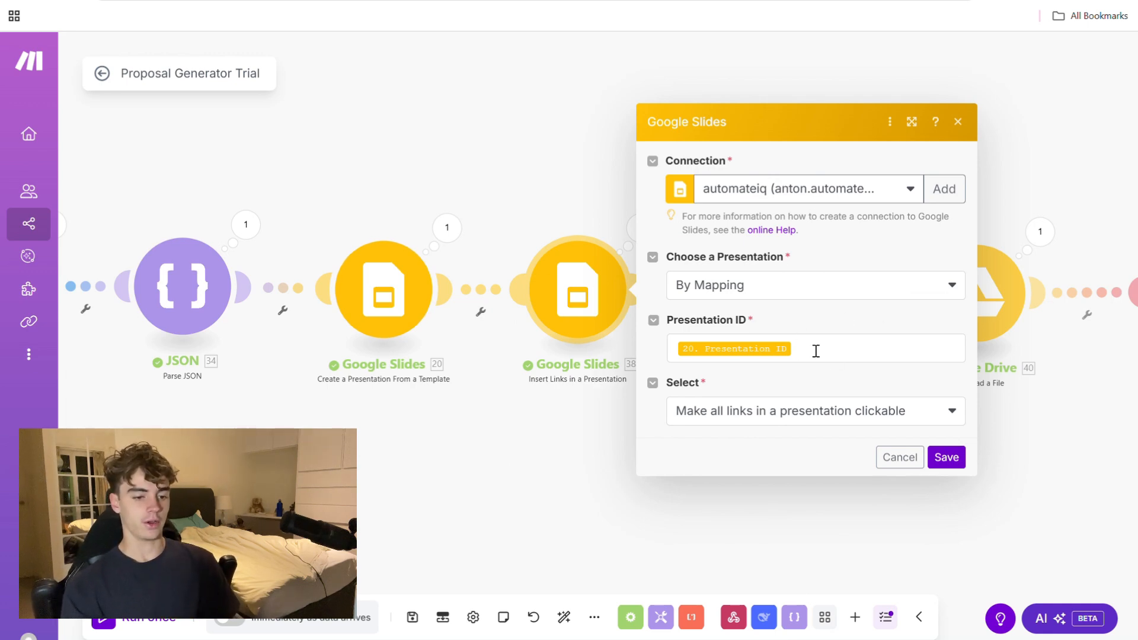
{"action": "left_click", "coordinate": [447, 228]}
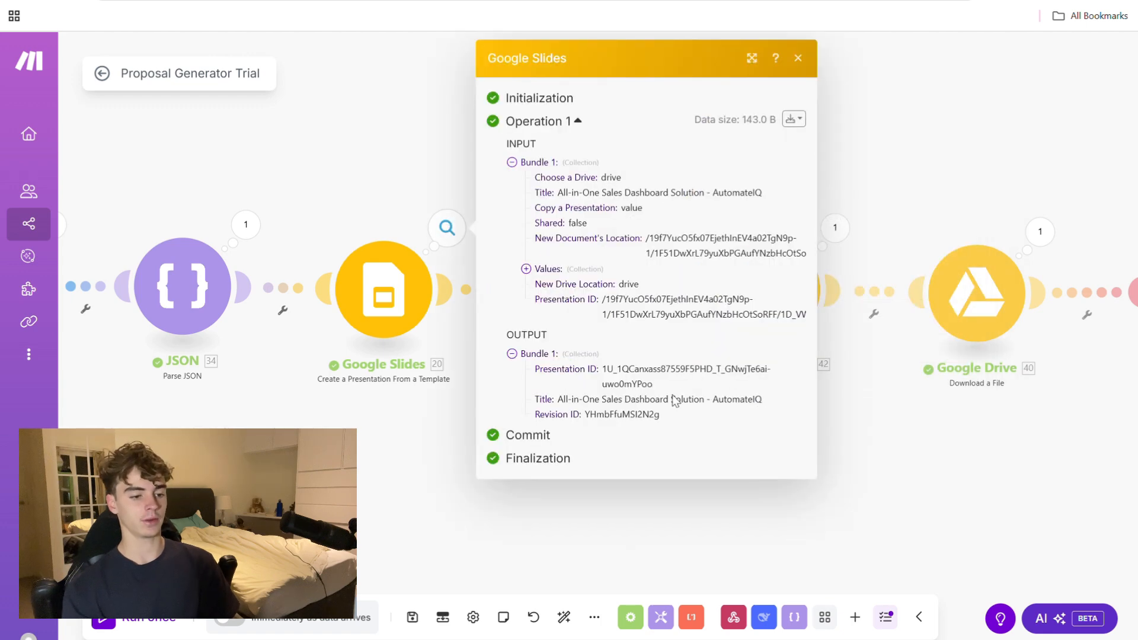
{"action": "left_click_drag", "start_coordinate": [603, 375], "coordinate": [784, 371]}
{"action": "left_click", "coordinate": [755, 545]}
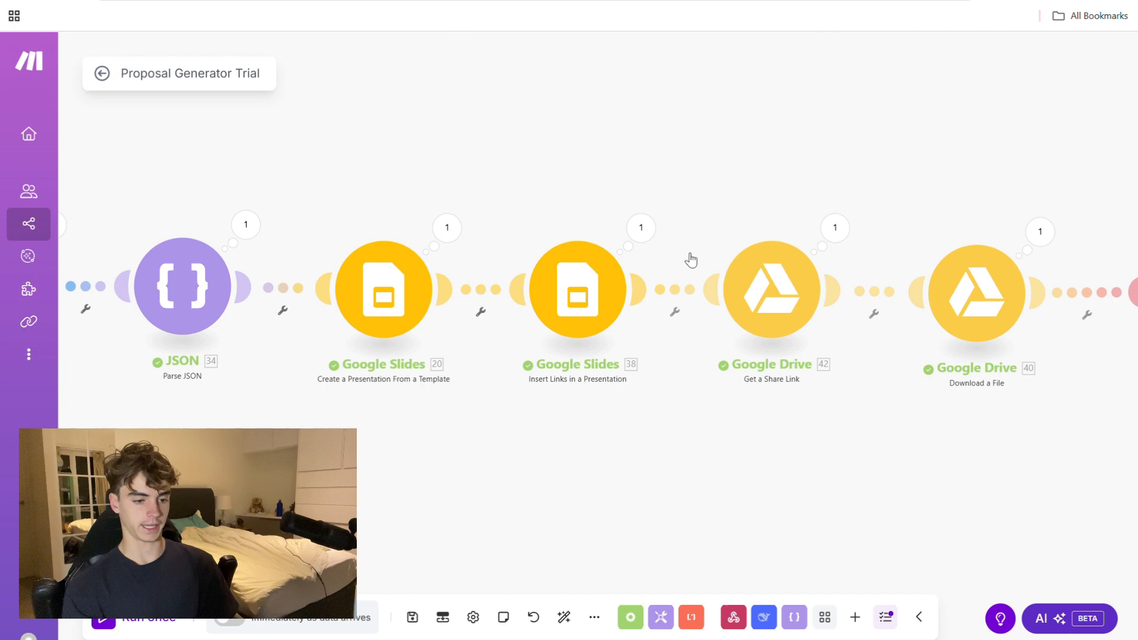
{"action": "left_click", "coordinate": [590, 298]}
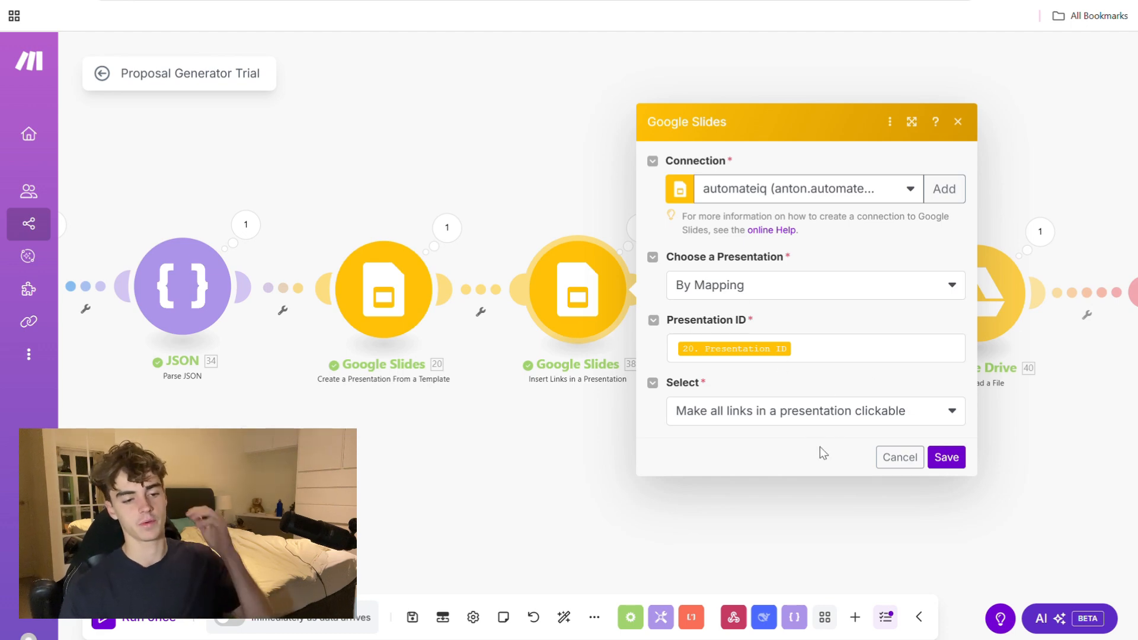
{"action": "left_click", "coordinate": [898, 458]}
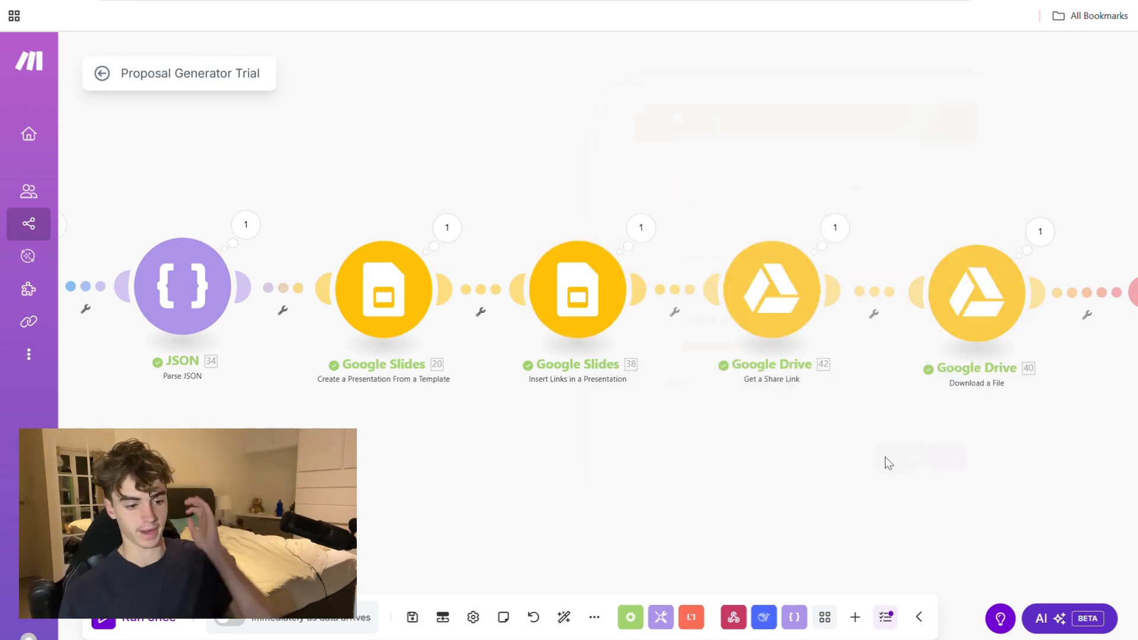
- Review the Get a Share Link and Download a File modules, checking which items are available for the download's File ID
{"action": "left_click", "coordinate": [771, 325]}
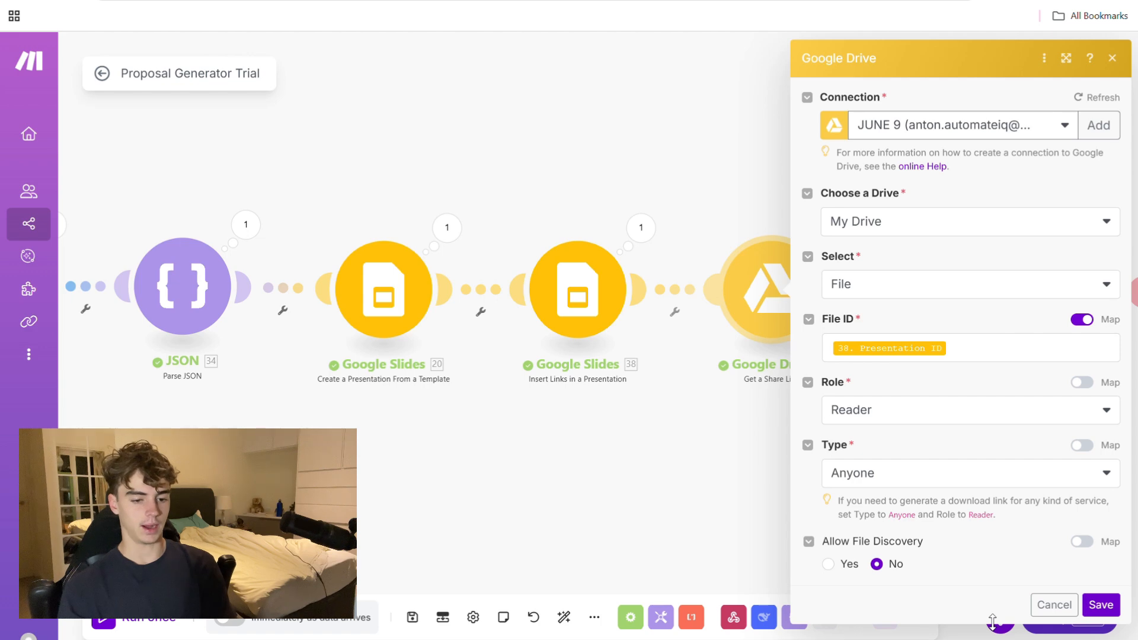
{"action": "left_click", "coordinate": [1054, 605]}
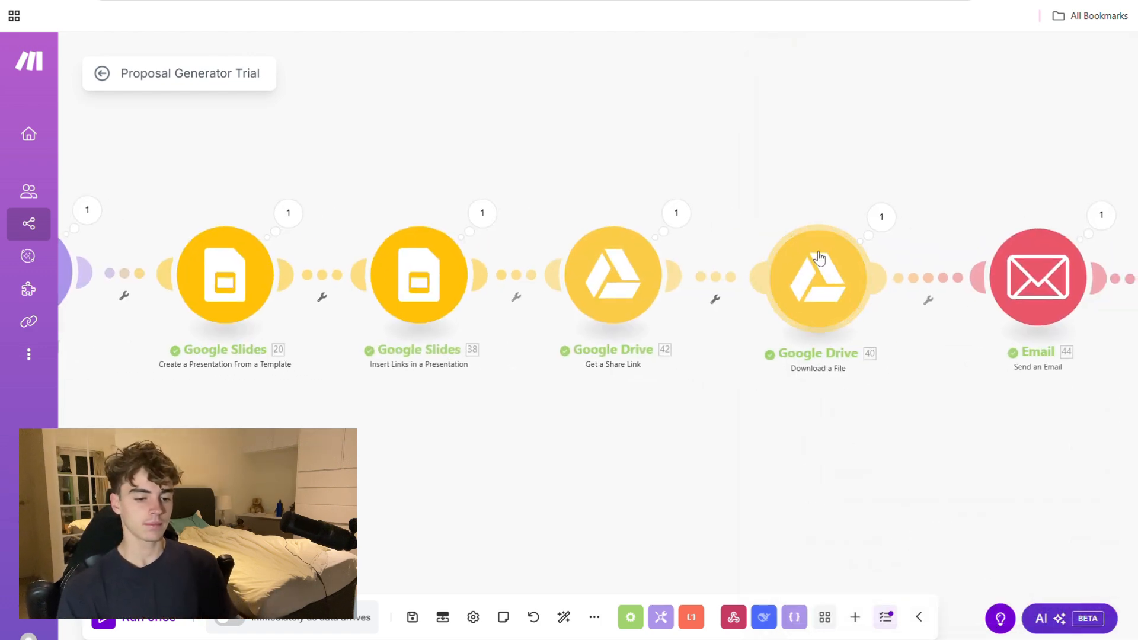
{"action": "left_click", "coordinate": [811, 273]}
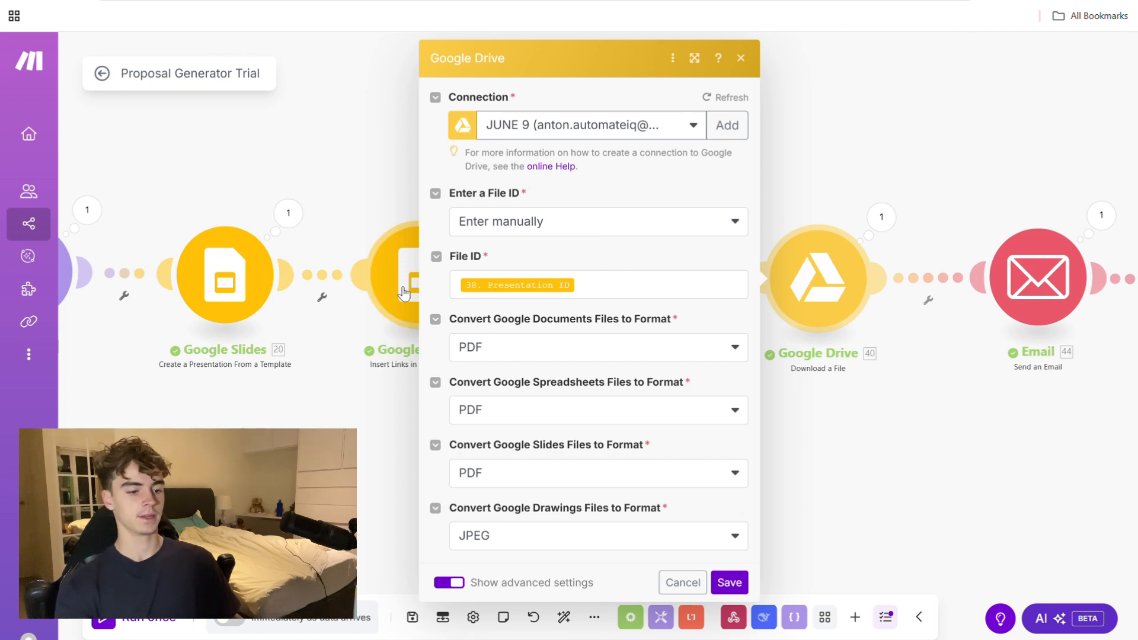
{"action": "left_click", "coordinate": [640, 290]}
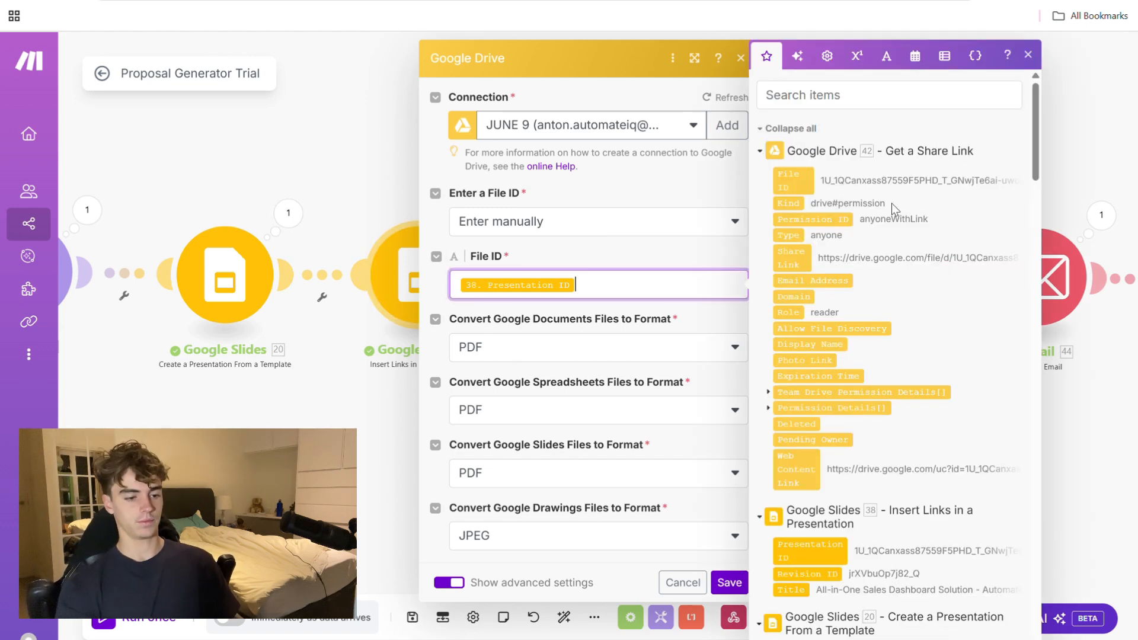
{"action": "scroll", "coordinate": [830, 407], "scroll_direction": "down", "scroll_amount": 8}
{"action": "scroll", "coordinate": [830, 403], "scroll_direction": "up", "scroll_amount": 2}
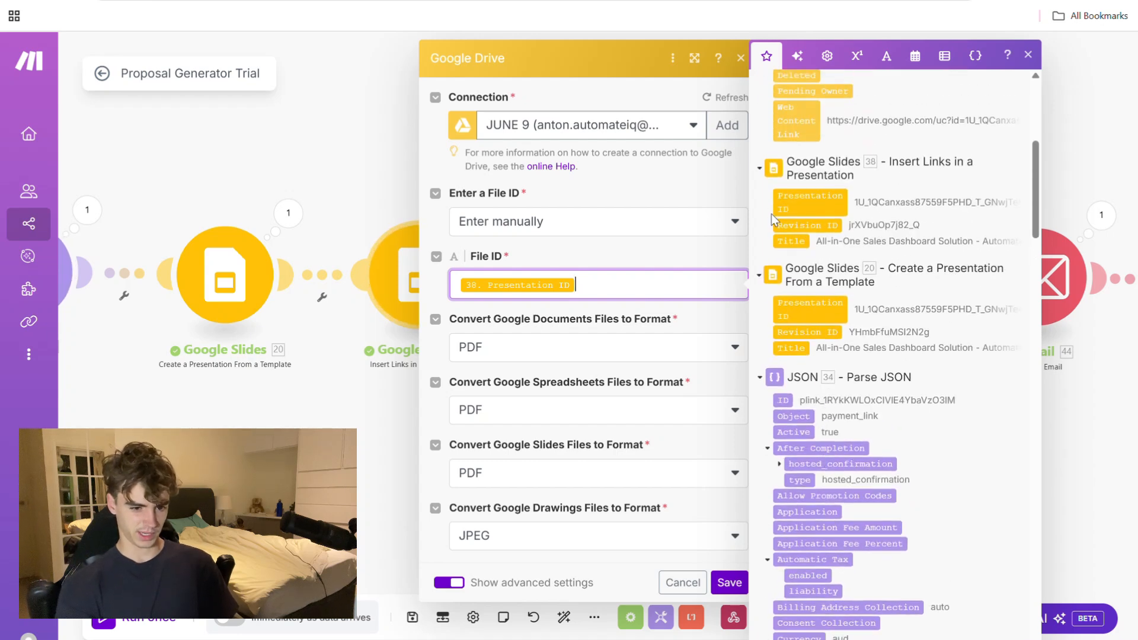
{"action": "left_click", "coordinate": [361, 459]}
{"action": "left_click_drag", "start_coordinate": [917, 427], "coordinate": [768, 432]}
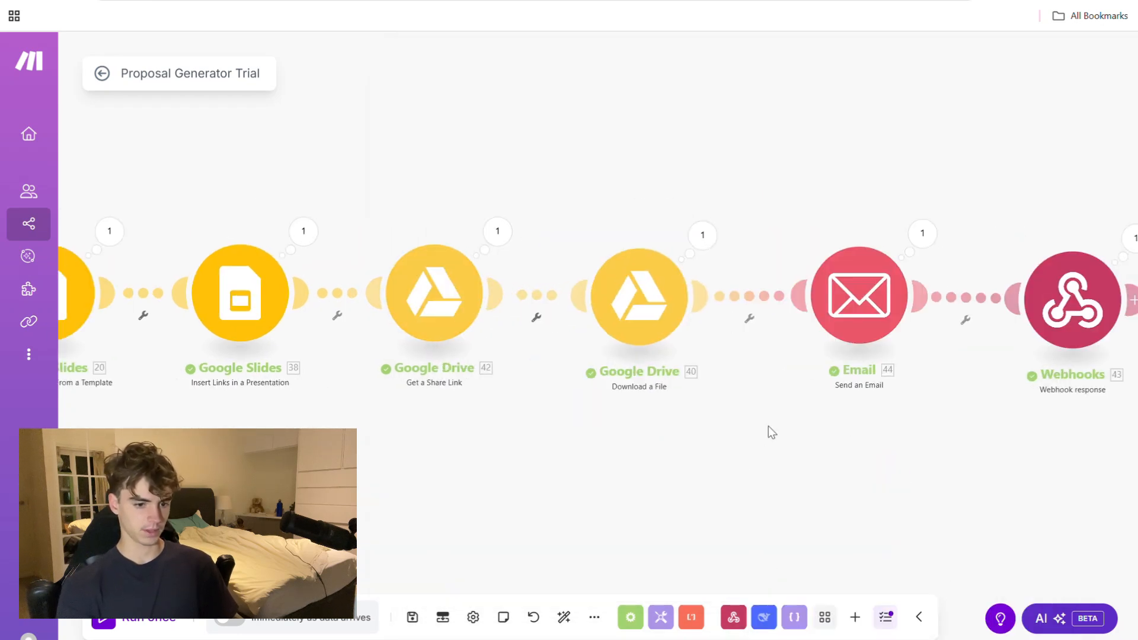
- Check the Email module's run output, review its recipient, subject and content settings, and save the module
{"action": "left_click", "coordinate": [923, 235]}
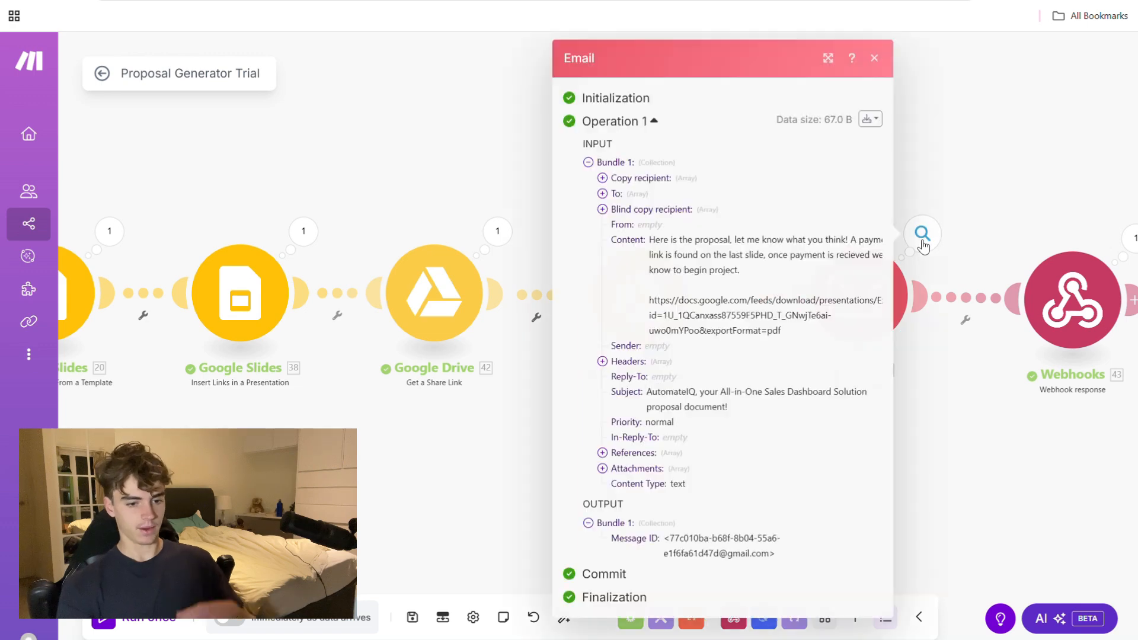
{"action": "left_click", "coordinate": [948, 400]}
{"action": "left_click", "coordinate": [873, 297]}
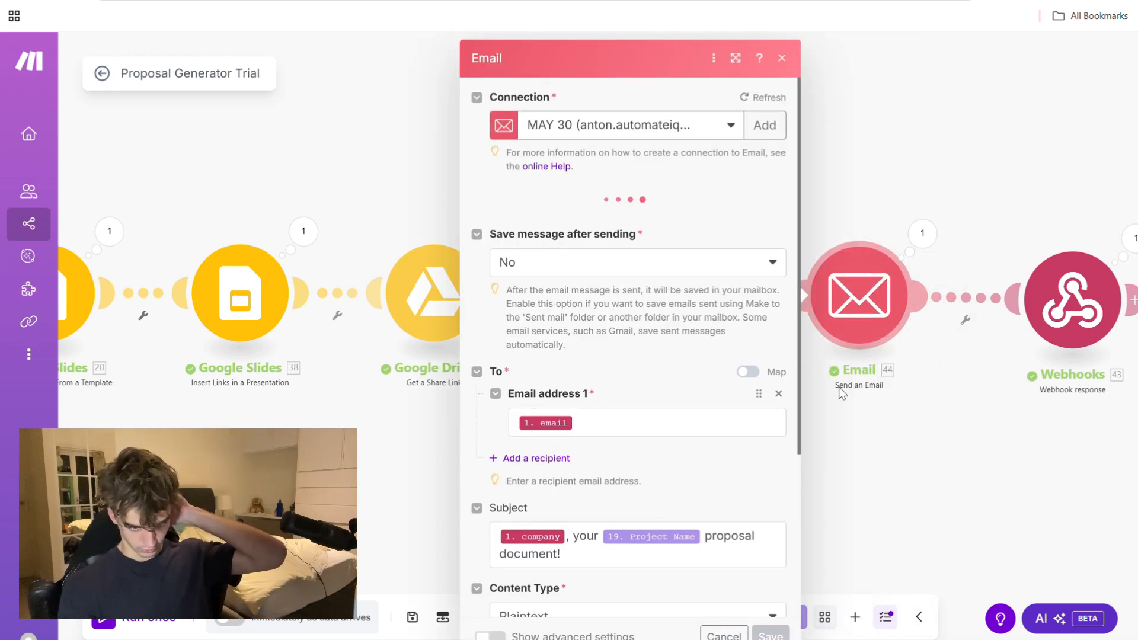
{"action": "scroll", "coordinate": [841, 392], "scroll_direction": "down", "scroll_amount": 2}
{"action": "scroll", "coordinate": [765, 442], "scroll_direction": "down", "scroll_amount": 3}
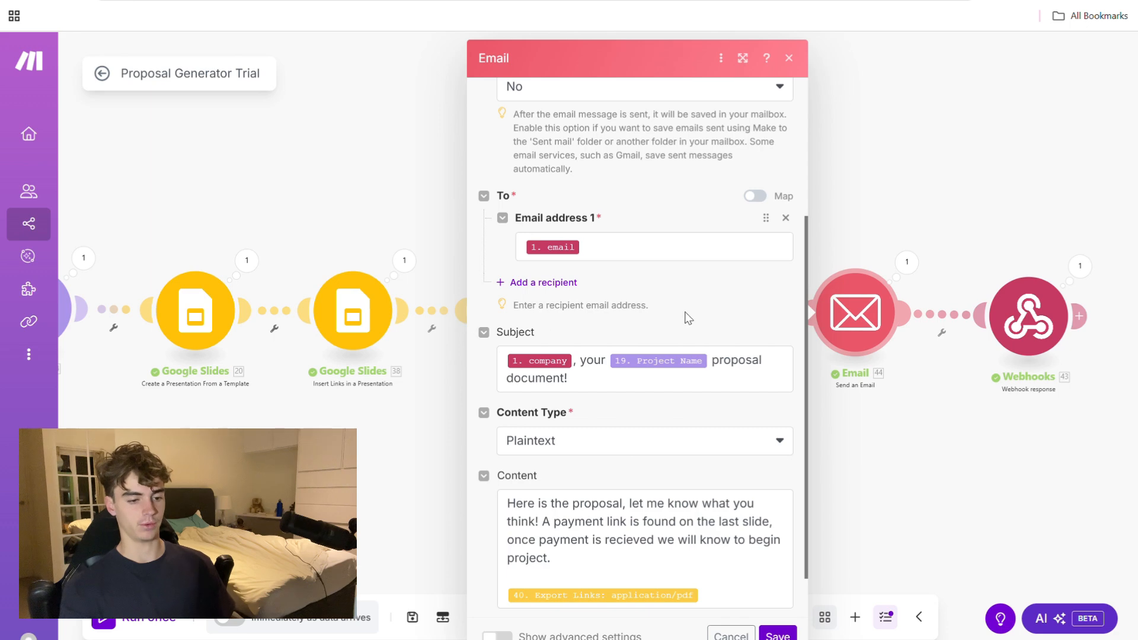
{"action": "scroll", "coordinate": [610, 415], "scroll_direction": "down", "scroll_amount": 1}
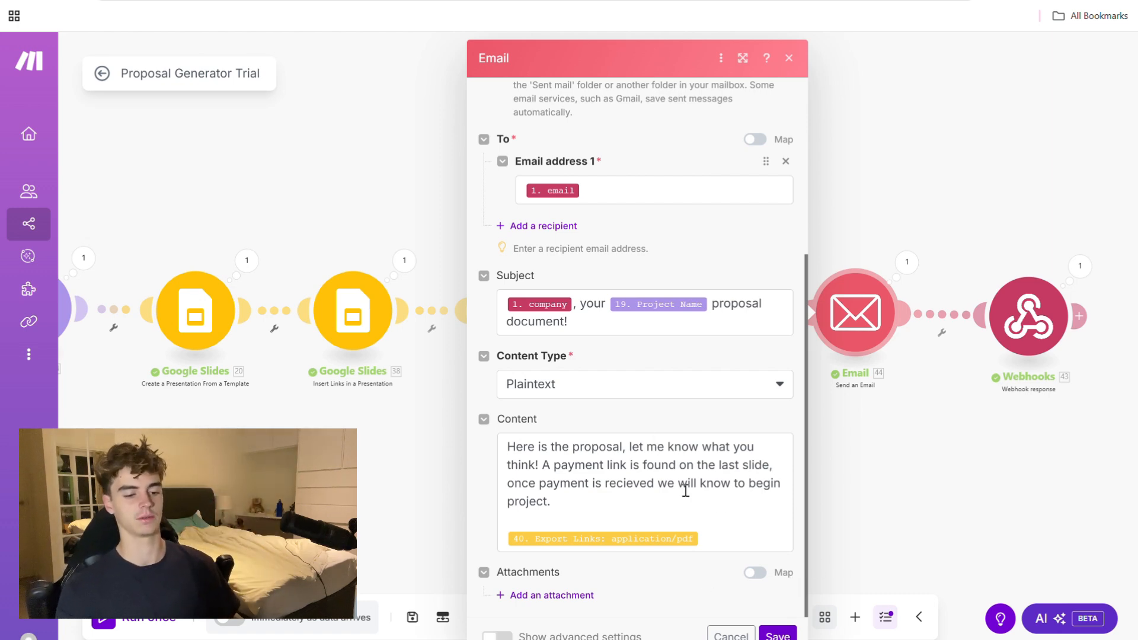
{"action": "left_click", "coordinate": [778, 635]}
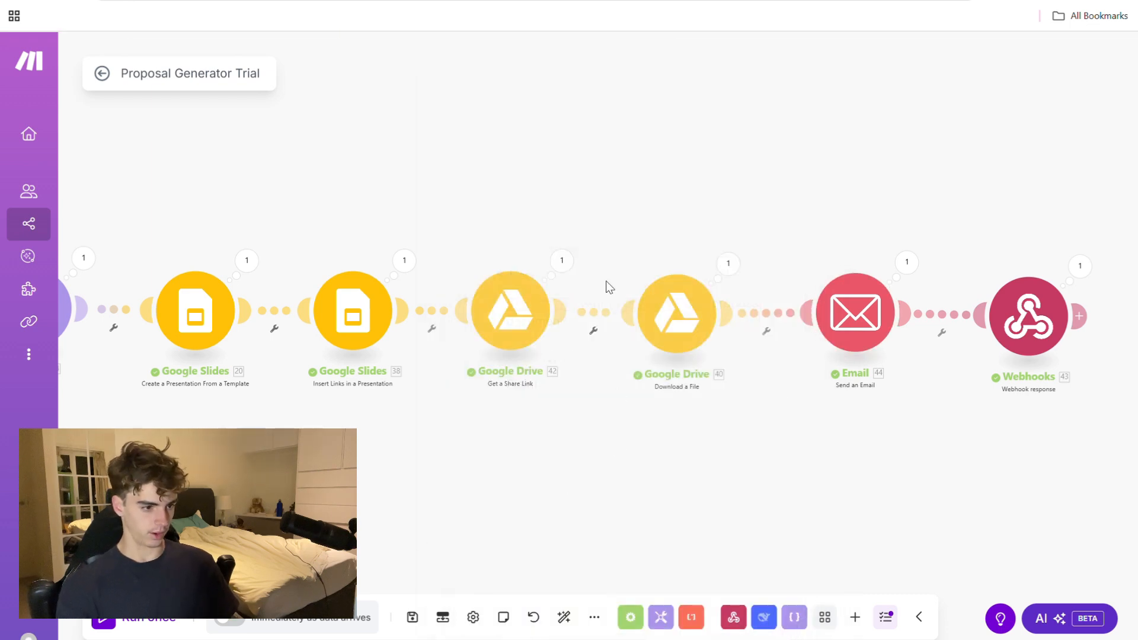
- Switch to Gmail and open the received All-in-One Sales Dashboard Solution proposal e-mail from the inbox
{"action": "left_click", "coordinate": [185, 1]}
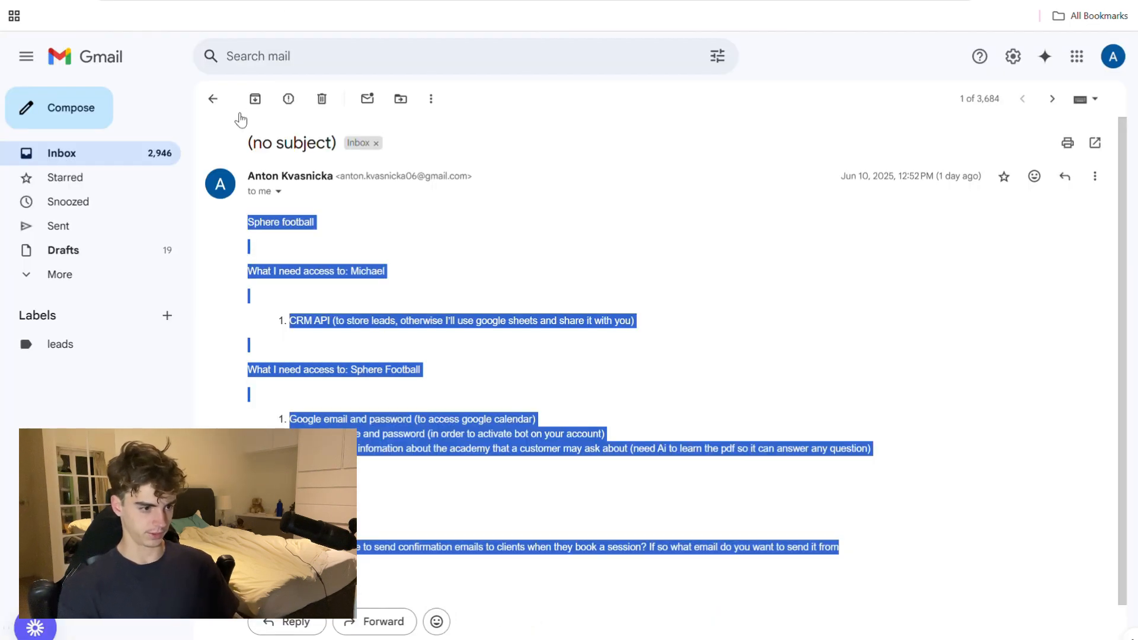
{"action": "left_click", "coordinate": [215, 101]}
{"action": "left_click", "coordinate": [503, 186]}
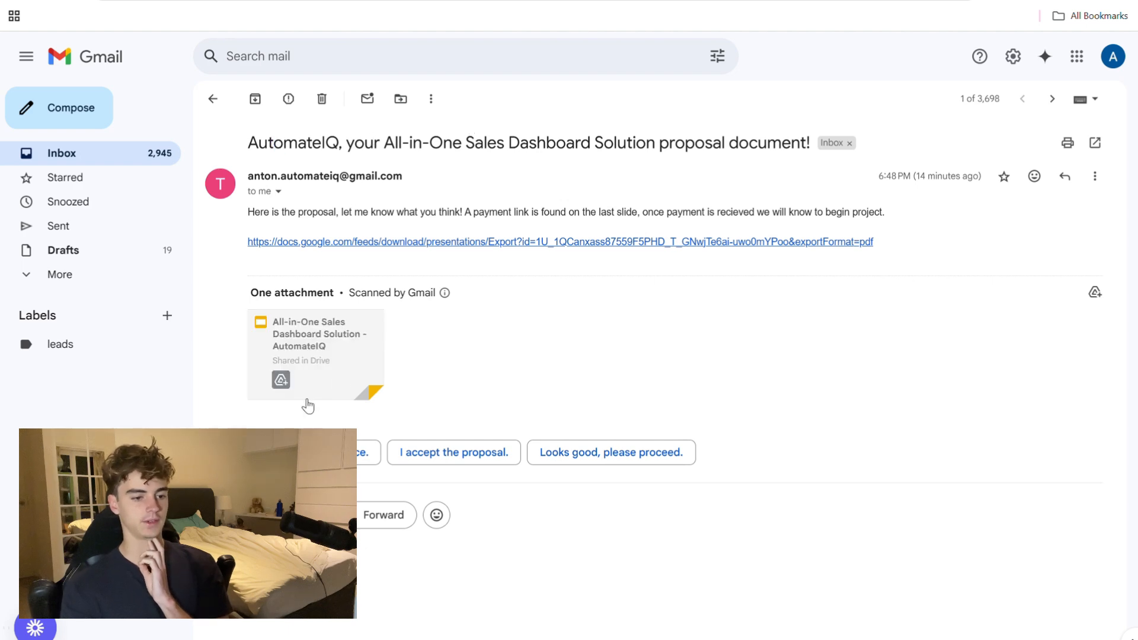
- Open the downloaded All-in-One Sales Dashboard Solution - AutomateIQ (1).pdf and look through the generated proposal slides
{"action": "left_click", "coordinate": [345, 374]}
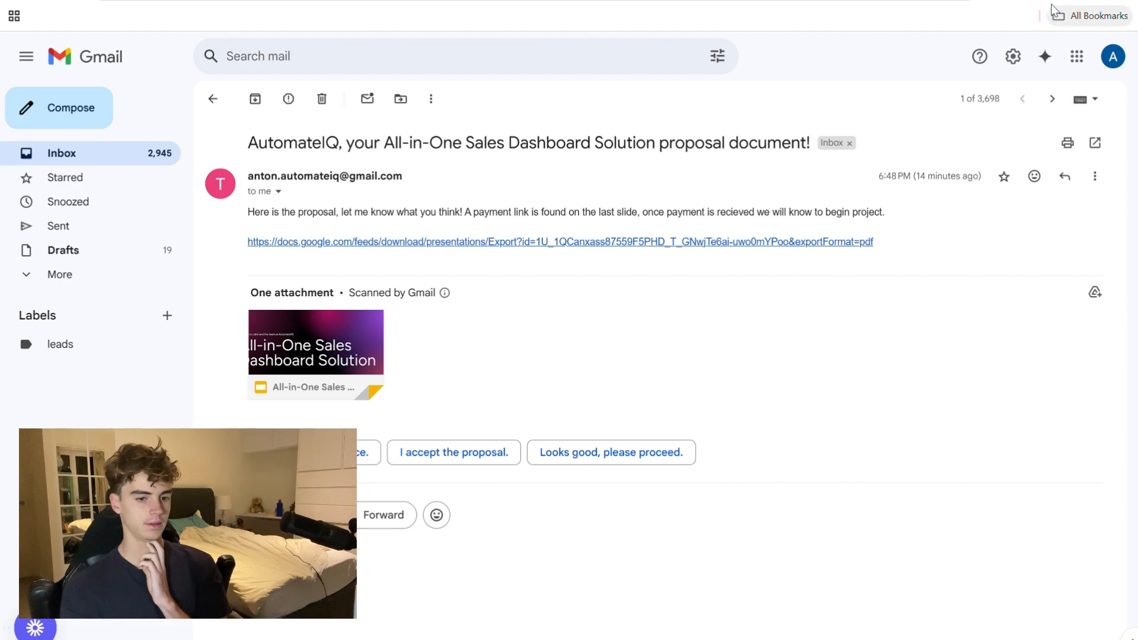
{"action": "left_click", "coordinate": [1046, 56]}
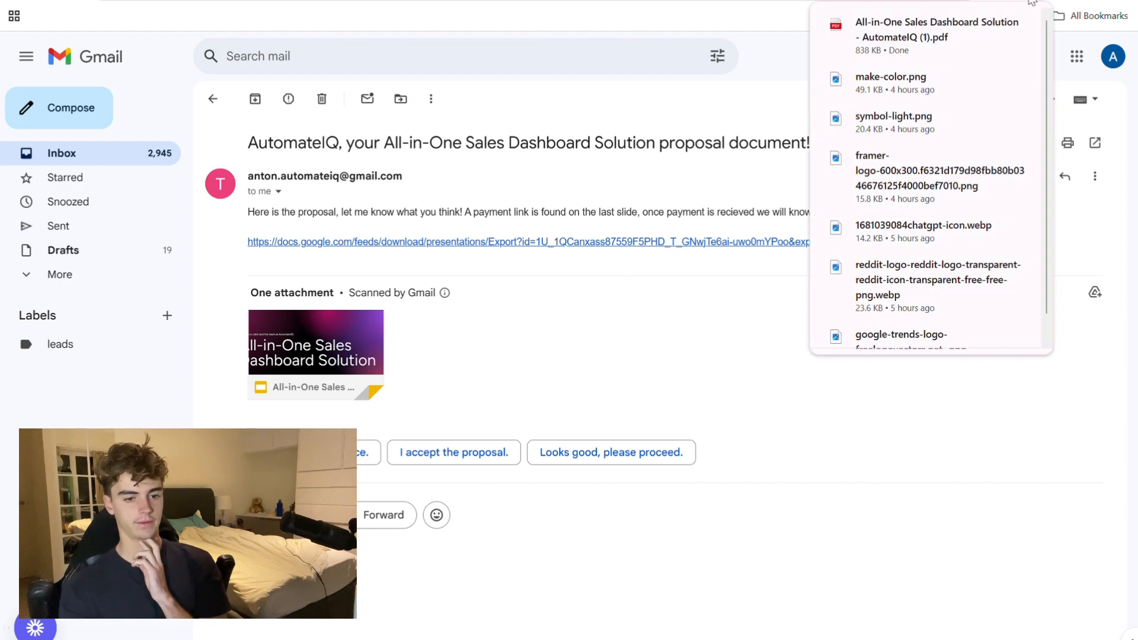
{"action": "left_click", "coordinate": [889, 27]}
{"action": "scroll", "coordinate": [730, 301], "scroll_direction": "down", "scroll_amount": 20}
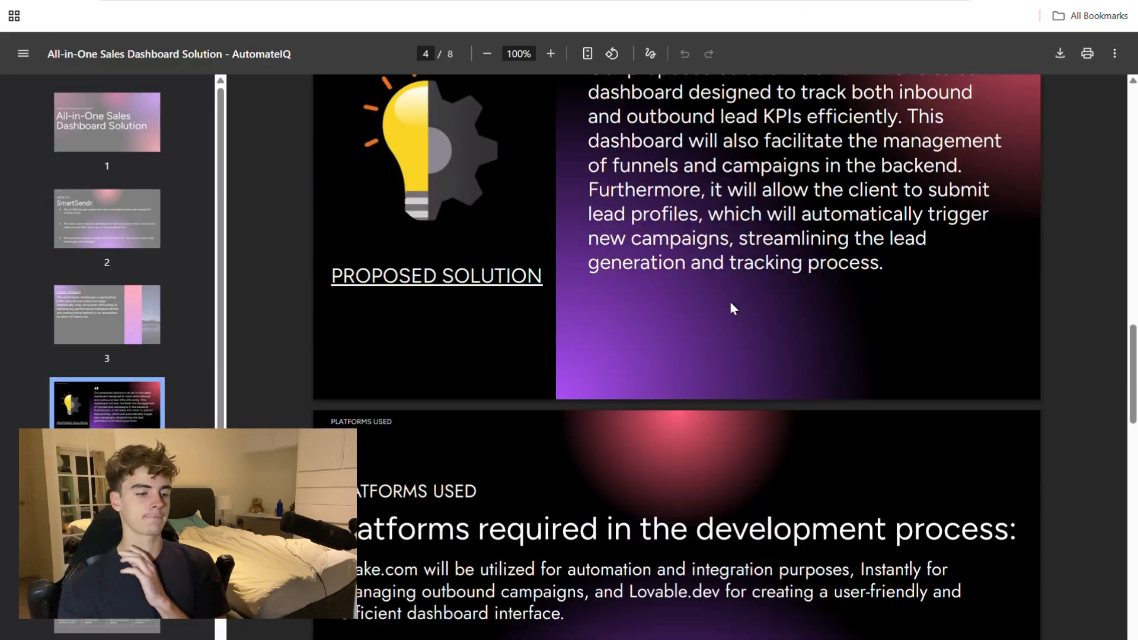